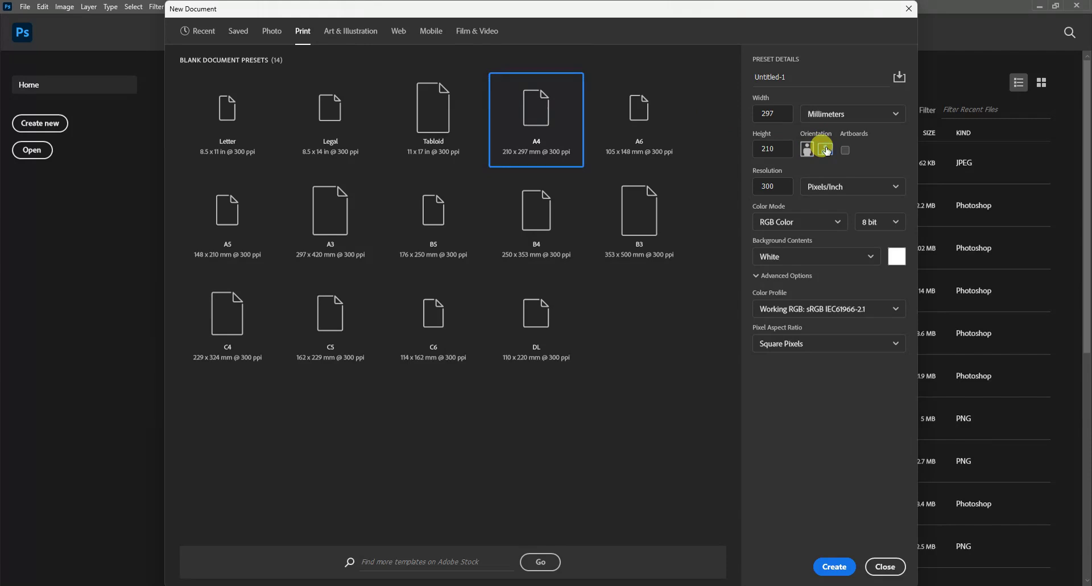
Step: Create a landscape document named 'amharic book' in CMYK Color mode
left_click_drag(797, 78, 756, 77)
key("BackSpace")
type("am")
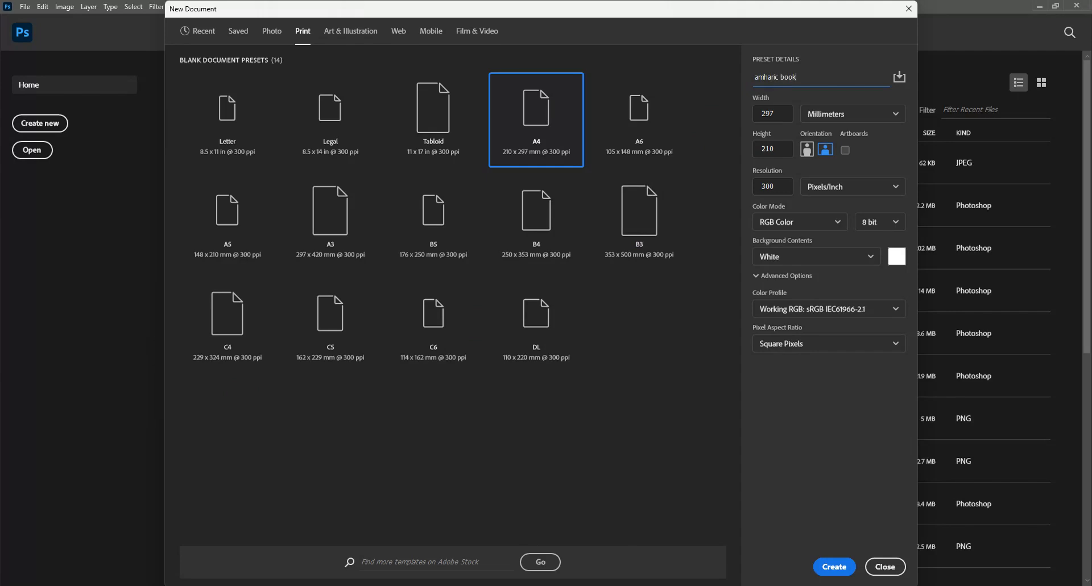
type("haric book")
left_click(825, 149)
left_click(822, 221)
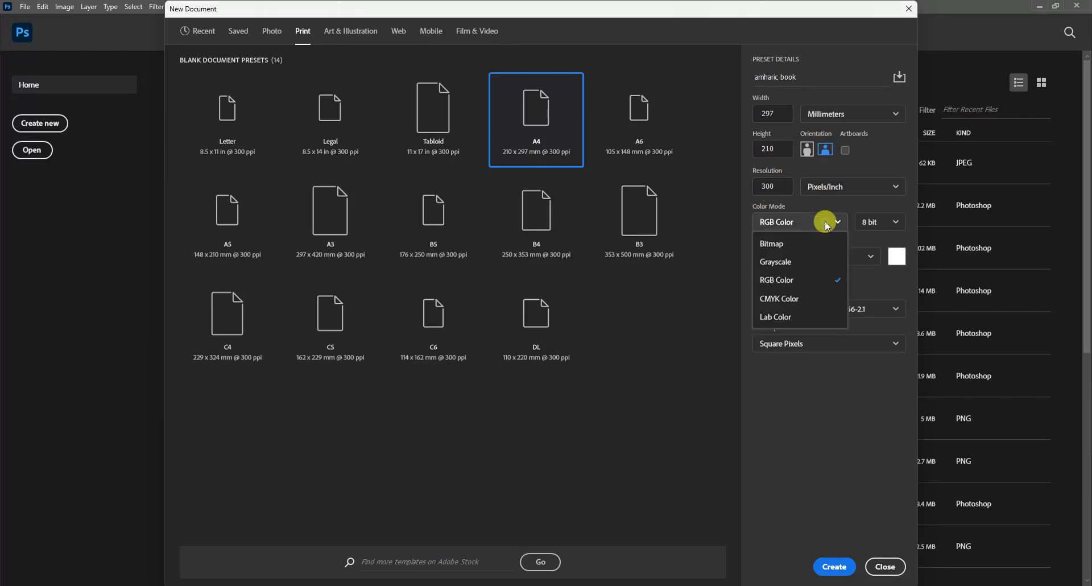
left_click(786, 298)
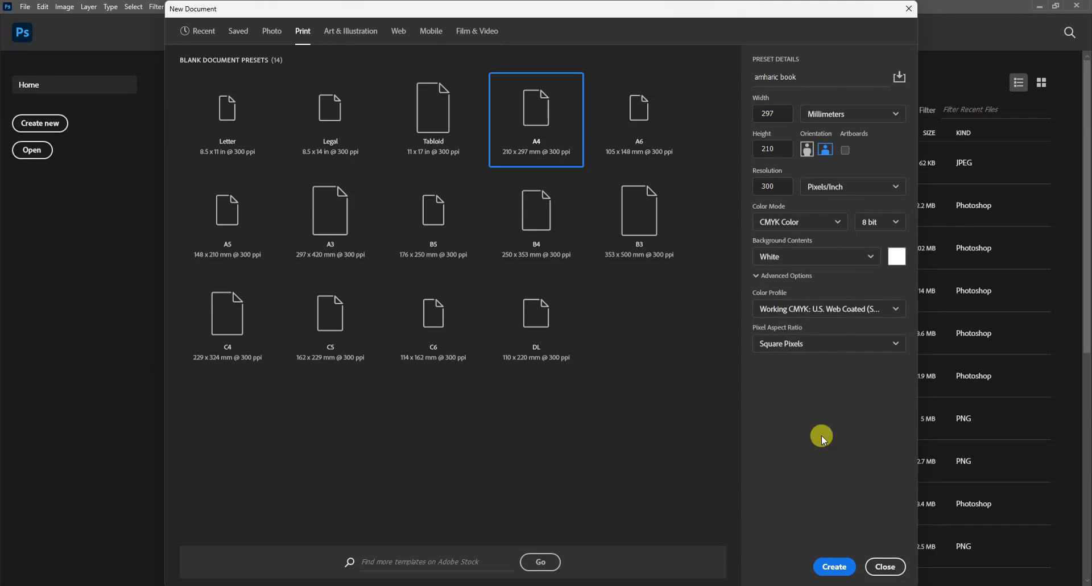
left_click(831, 567)
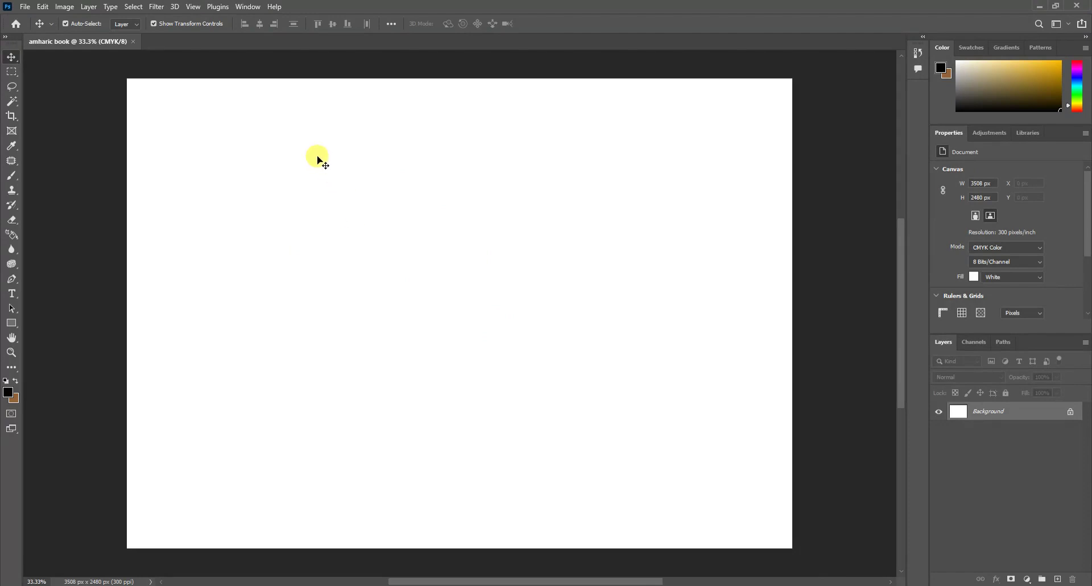
Step: Turn on the rulers and set their units to centimetres
left_click(194, 8)
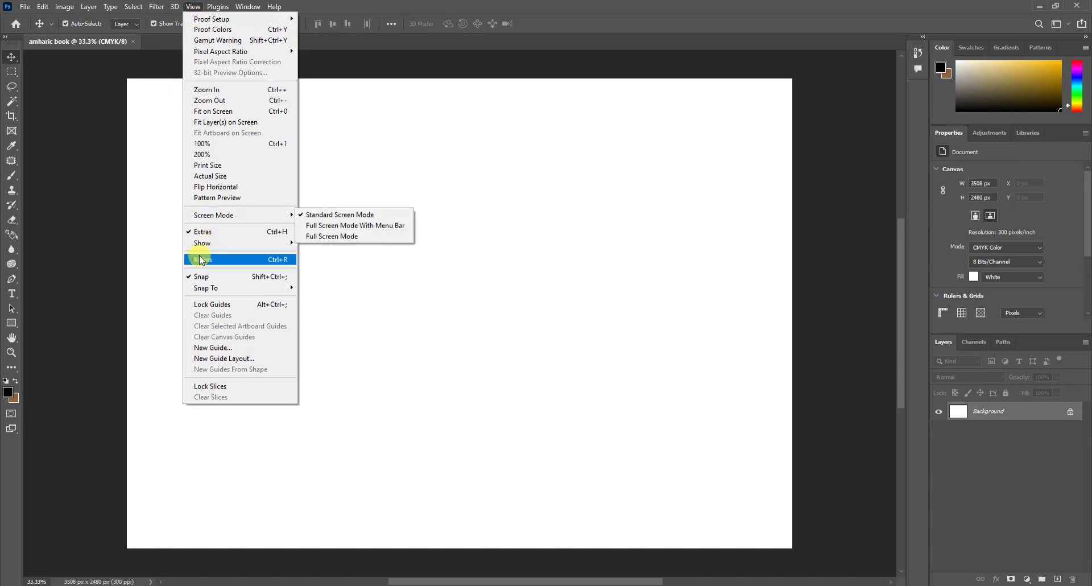
left_click(245, 260)
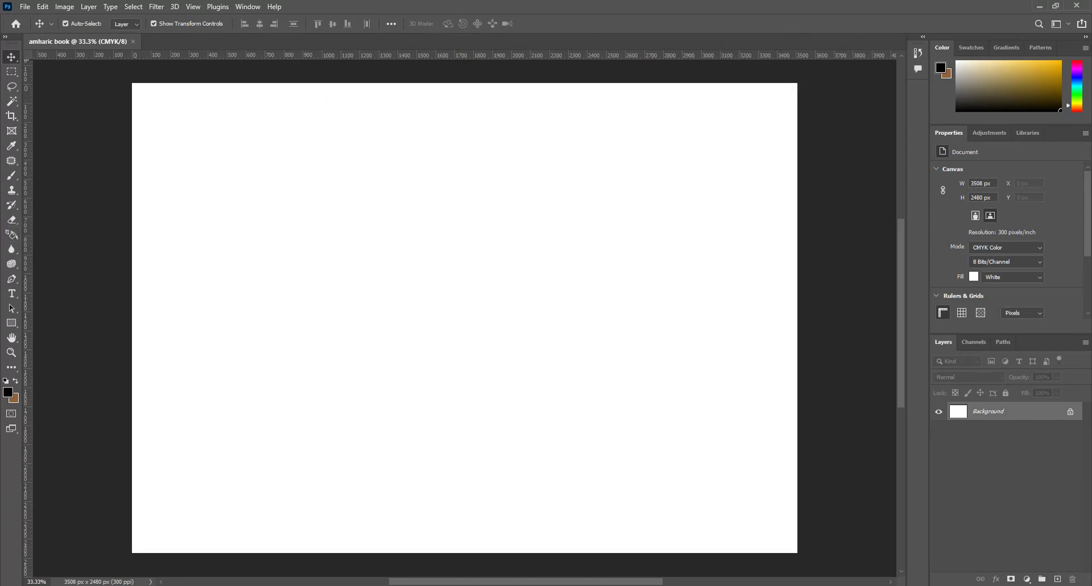
right_click(274, 56)
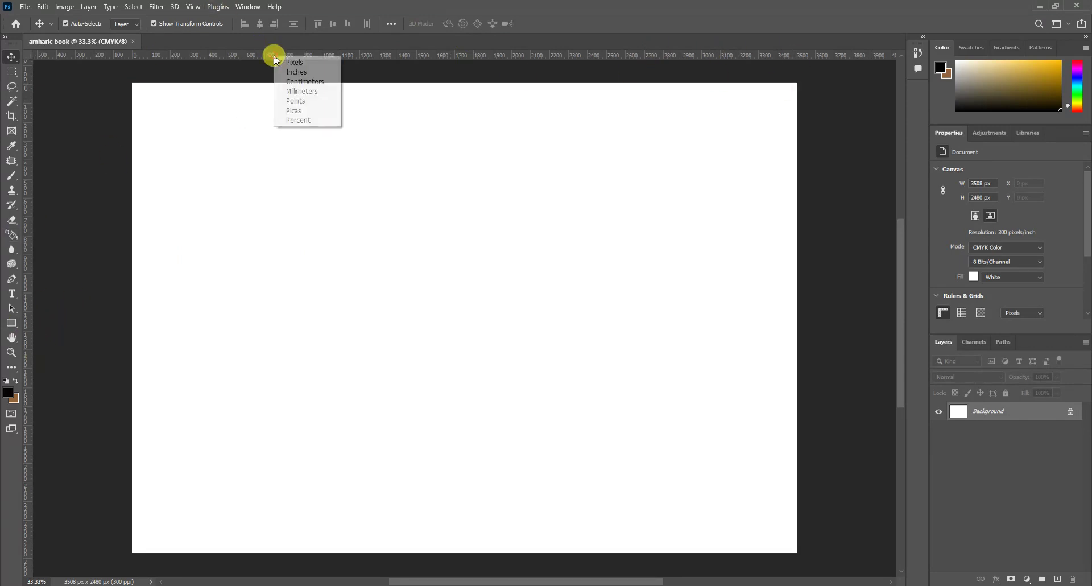
left_click(305, 82)
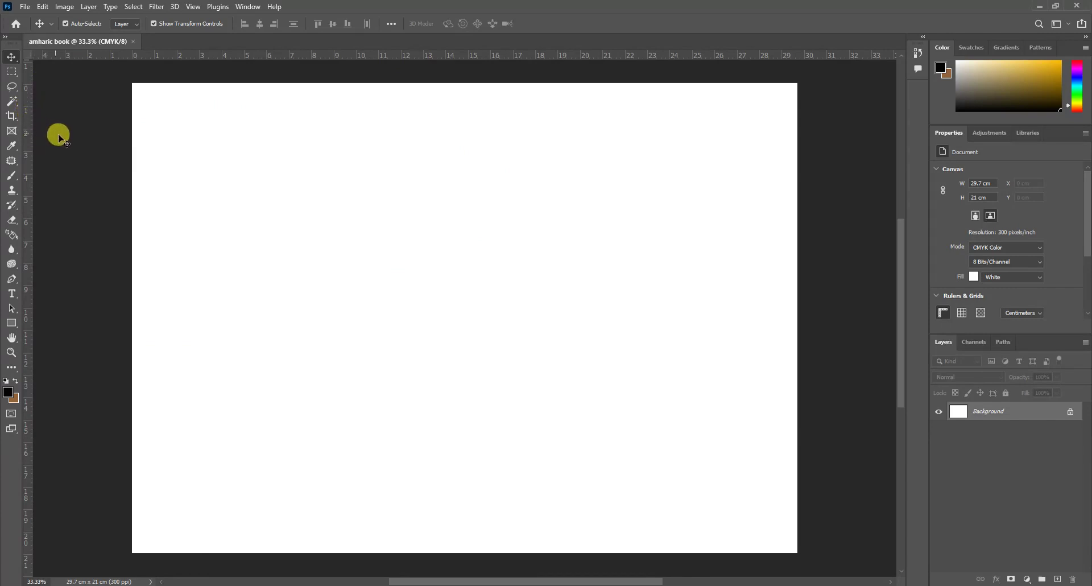
Step: Add three vertical spine guides: one at the page centre, one just left, one at about 15.31 cm
left_click_drag(30, 192, 465, 256)
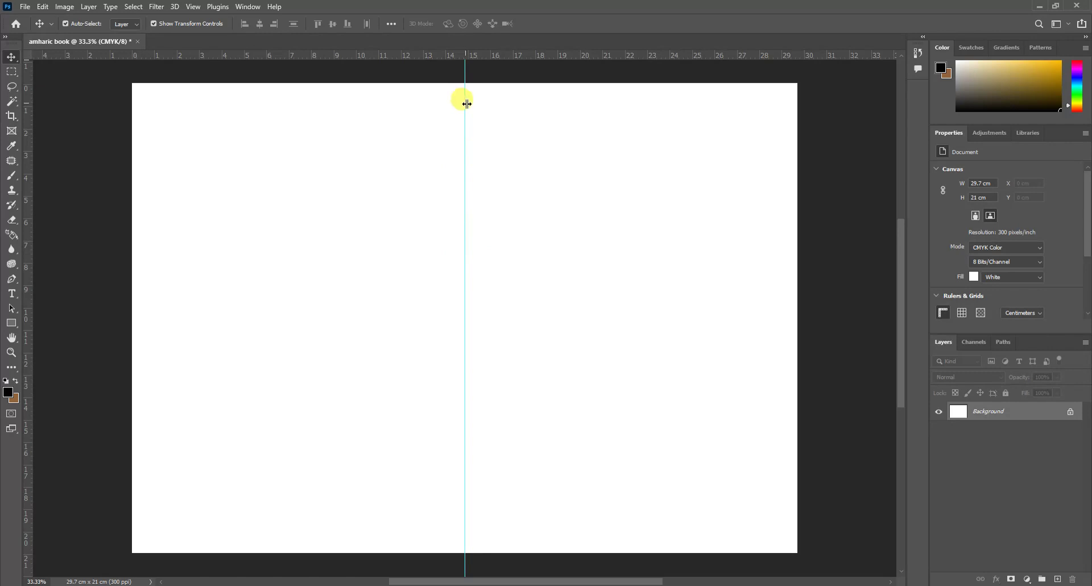
scroll(469, 111, "up", 4)
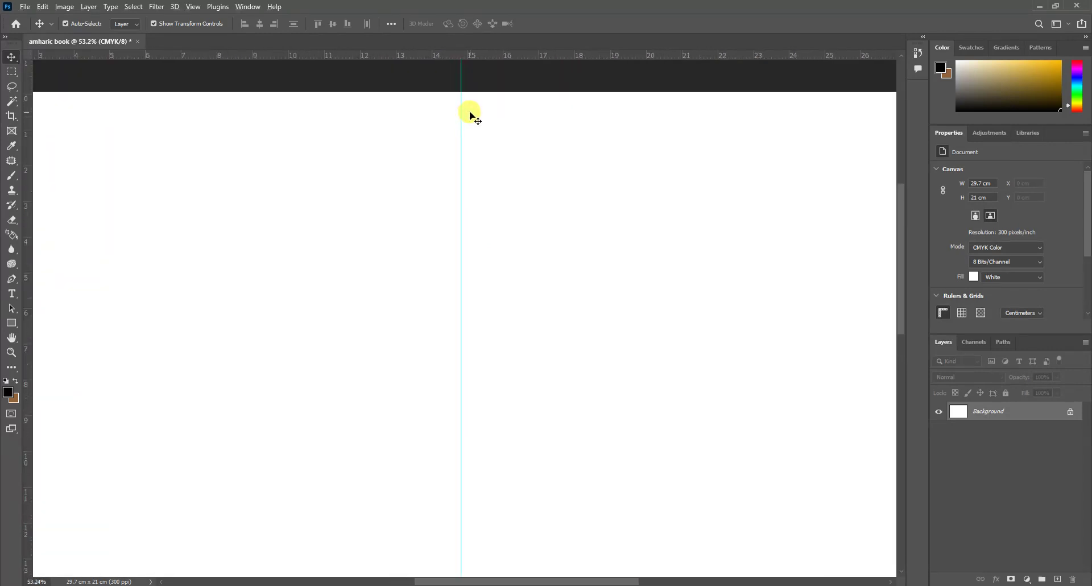
scroll(466, 119, "up", 3)
scroll(470, 197, "up", 2)
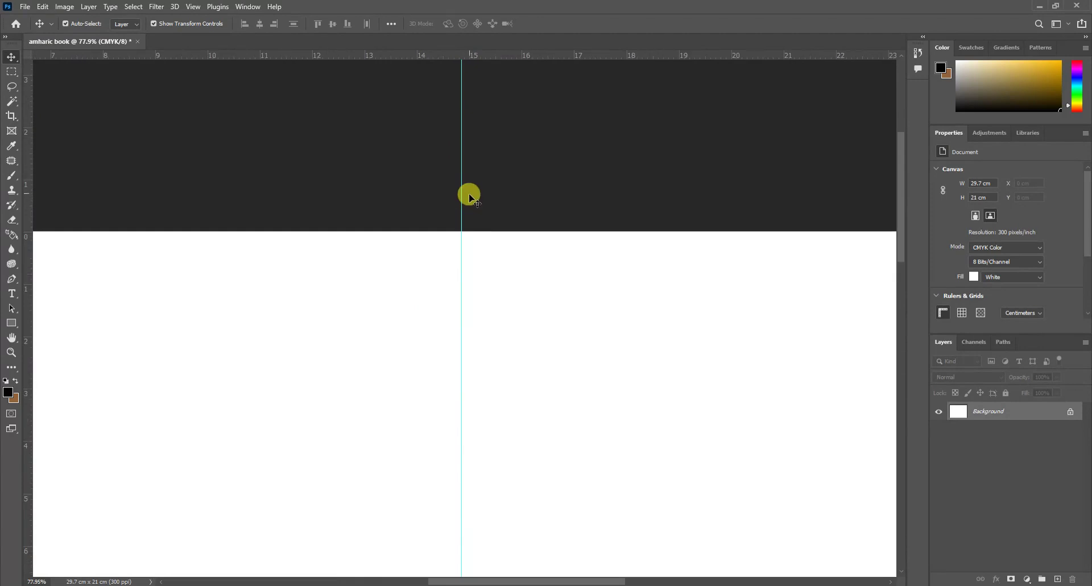
scroll(446, 251, "up", 2)
scroll(472, 260, "down", 2)
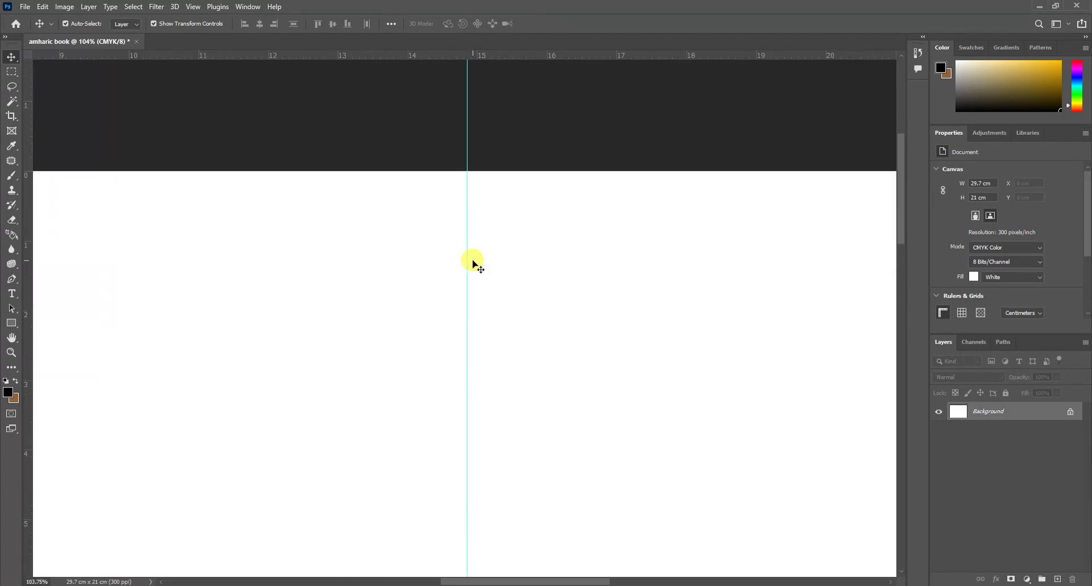
scroll(471, 261, "down", 3)
scroll(465, 169, "up", 2)
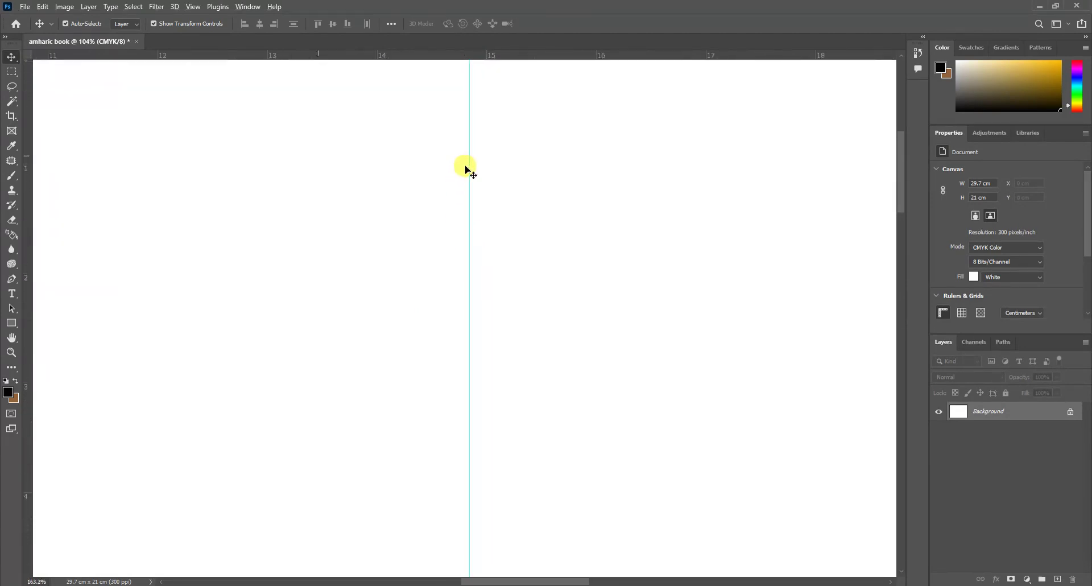
scroll(466, 159, "up", 2)
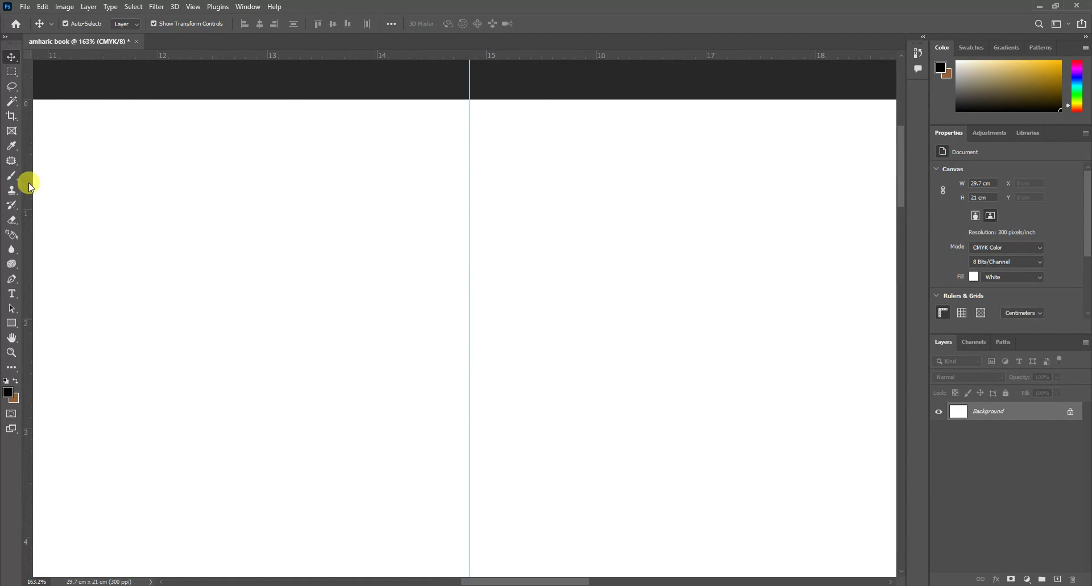
left_click_drag(29, 187, 421, 191)
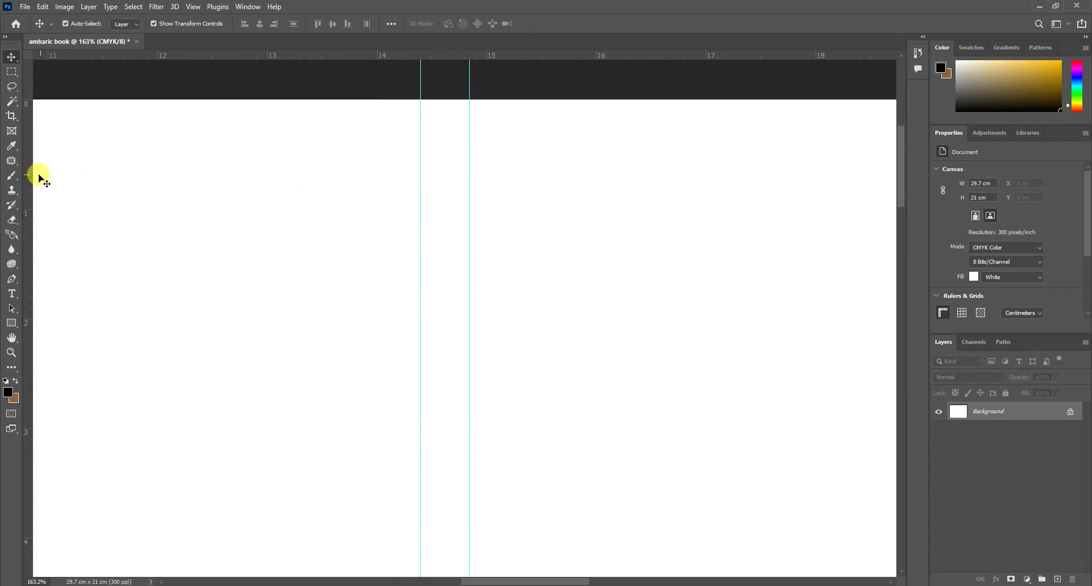
left_click_drag(29, 182, 519, 210)
Step: Add vertical margin guides about 1 cm in from the left and right edges
scroll(520, 223, "down", 6)
scroll(511, 327, "down", 3)
left_click_drag(601, 577, 574, 580)
scroll(141, 144, "up", 2)
scroll(139, 171, "up", 3)
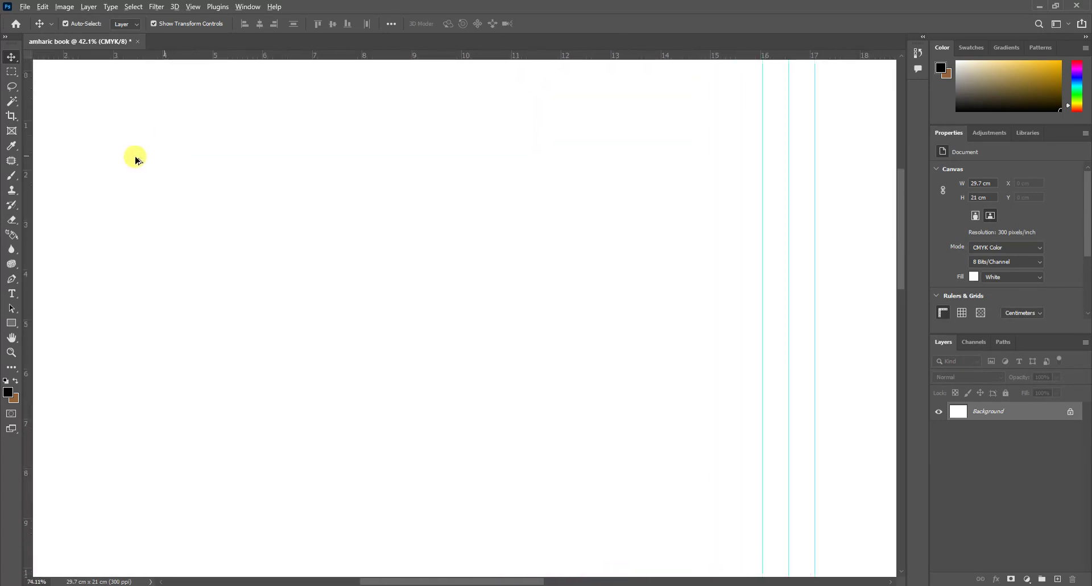
scroll(429, 439, "up", 1)
left_click_drag(532, 578, 499, 577)
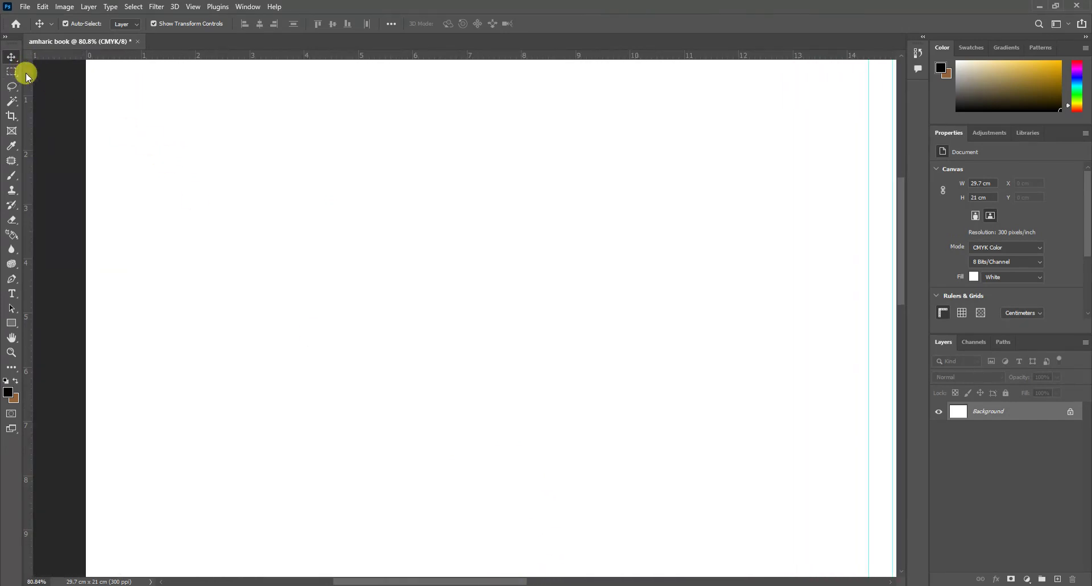
left_click_drag(26, 73, 141, 133)
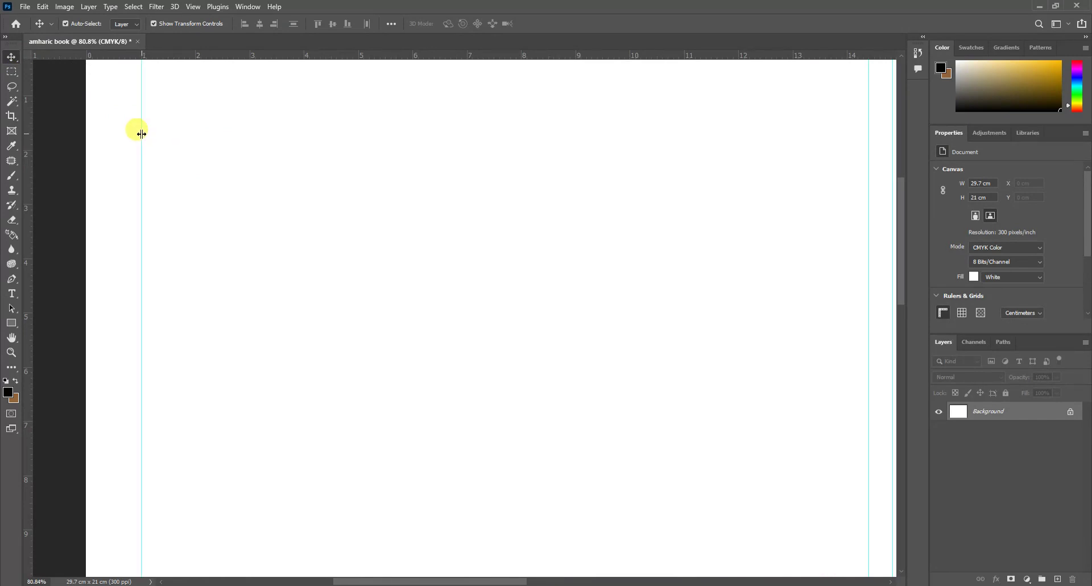
left_click_drag(482, 580, 722, 580)
left_click_drag(29, 117, 570, 160)
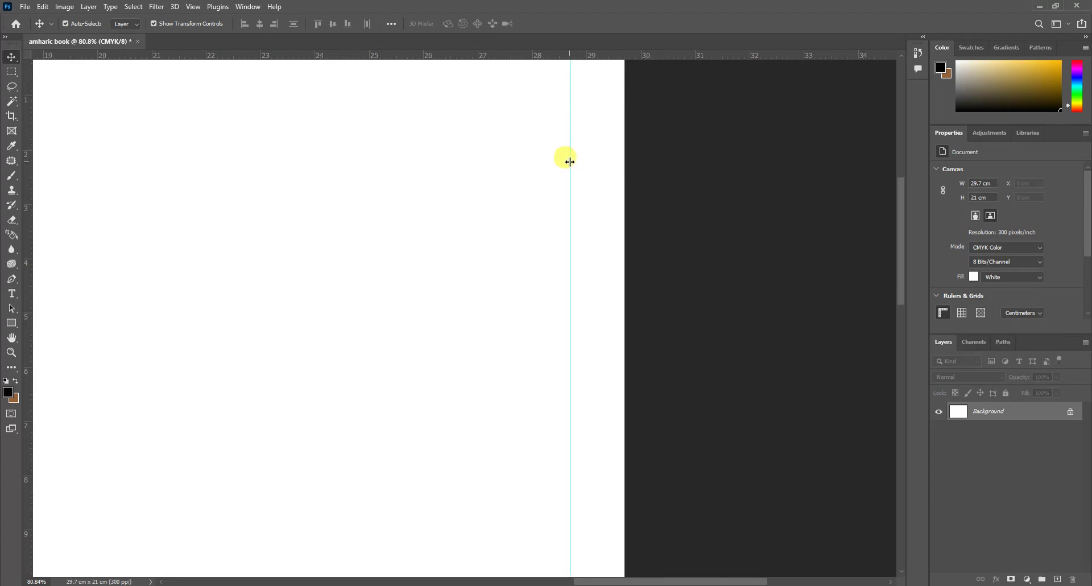
Step: Add horizontal margin guides 1 cm below the top and about 20 cm down
scroll(570, 199, "up", 2)
left_click_drag(637, 580, 402, 563)
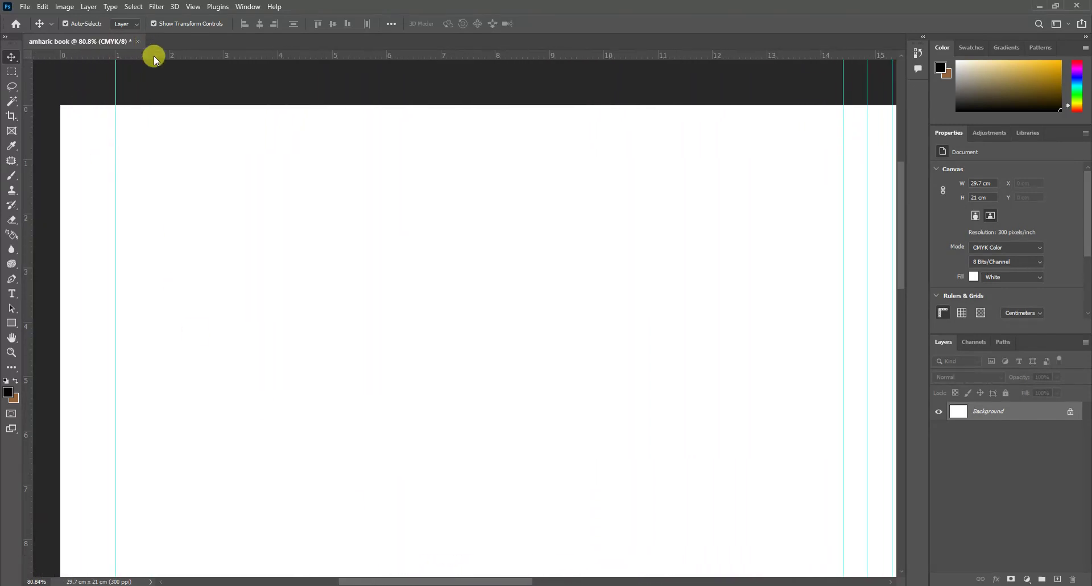
left_click_drag(160, 55, 133, 159)
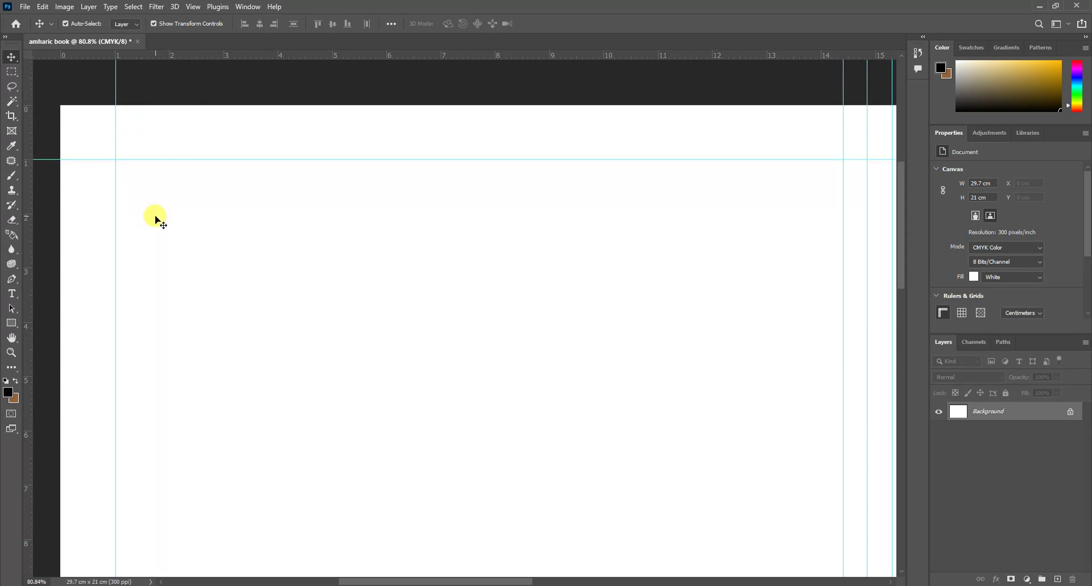
scroll(152, 213, "down", 4)
scroll(155, 220, "down", 10)
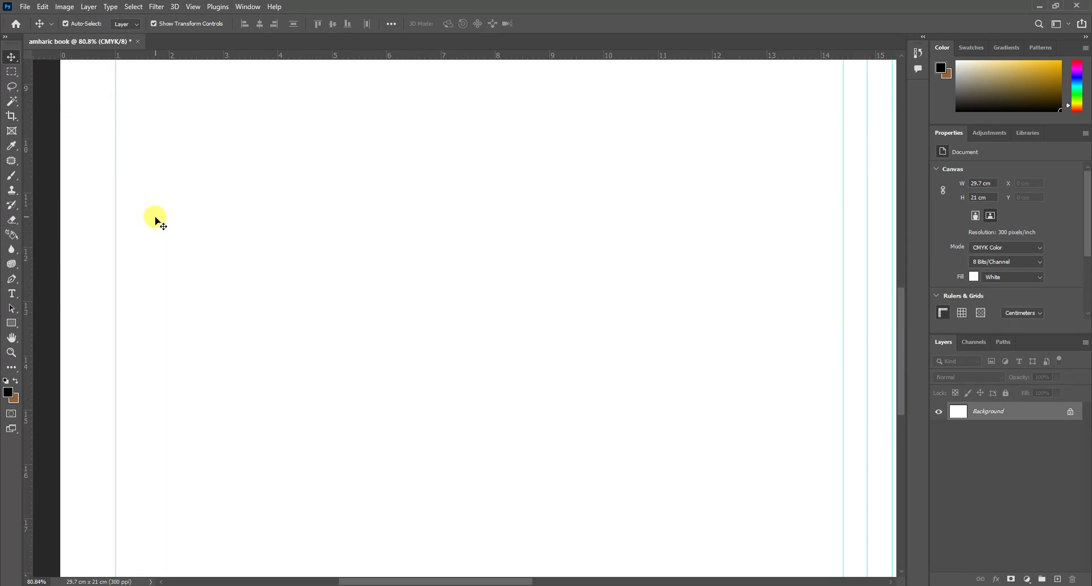
scroll(153, 223, "down", 3)
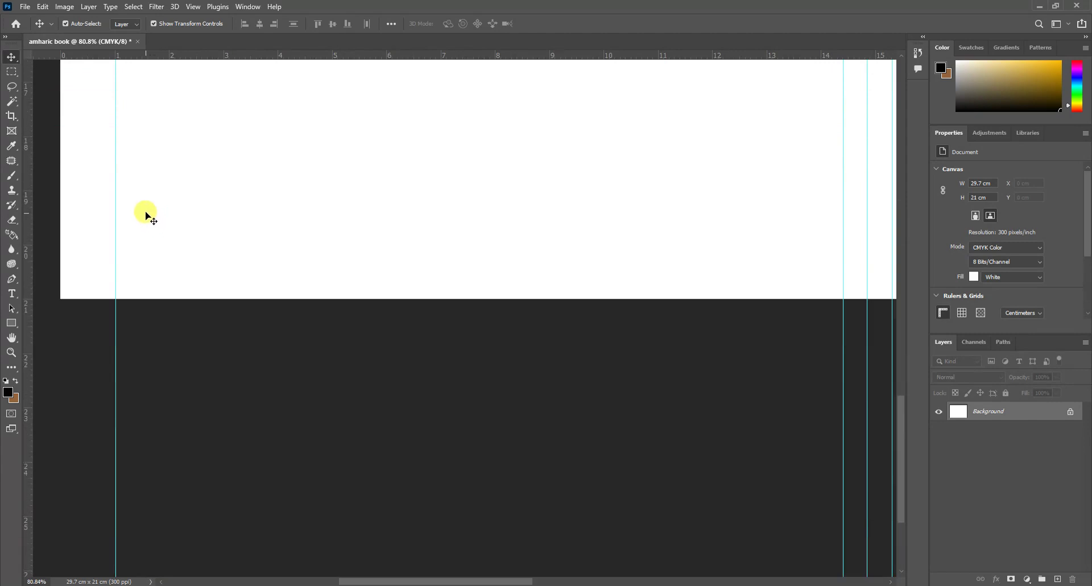
left_click_drag(127, 54, 91, 246)
scroll(213, 254, "down", 4)
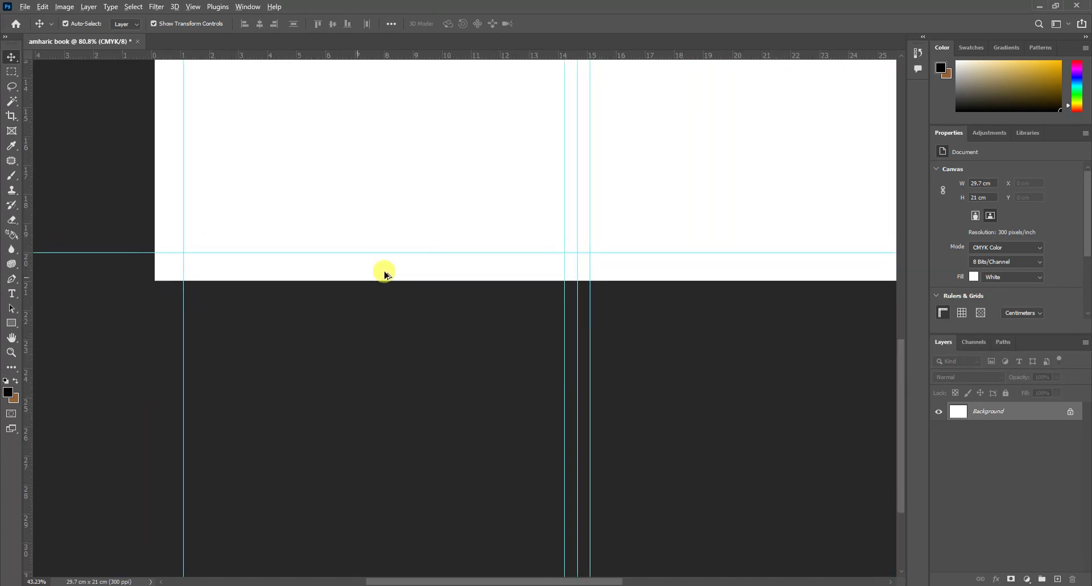
scroll(390, 268, "up", 3)
scroll(705, 316, "down", 1)
scroll(685, 366, "down", 3)
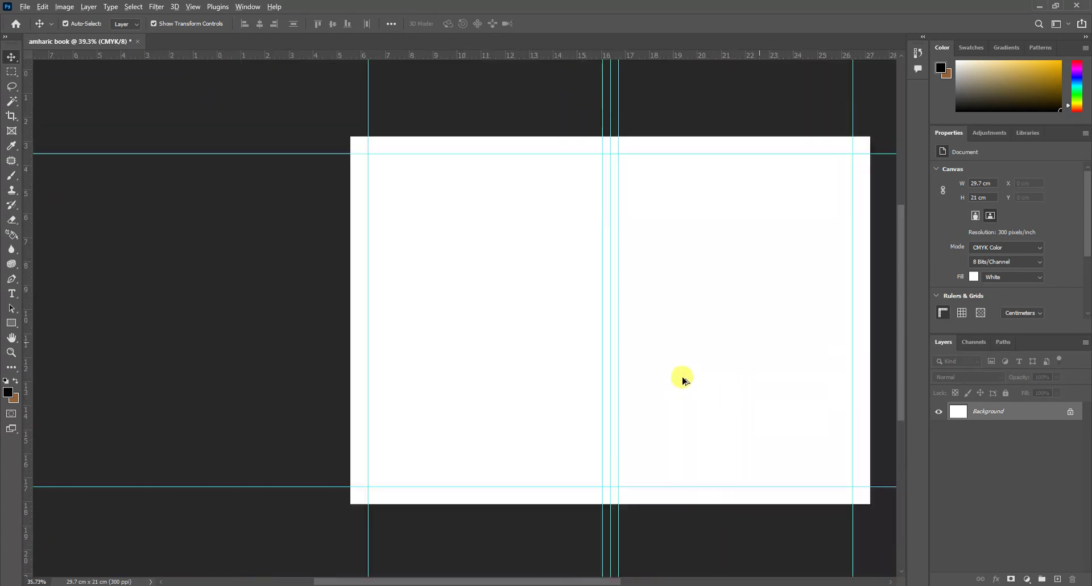
left_click_drag(589, 579, 638, 578)
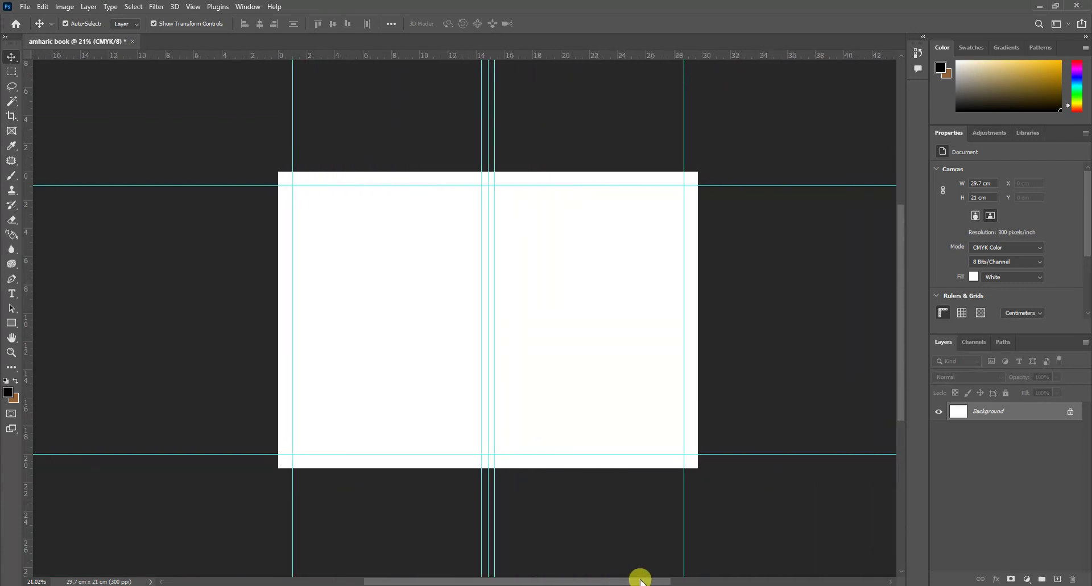
scroll(530, 374, "up", 3)
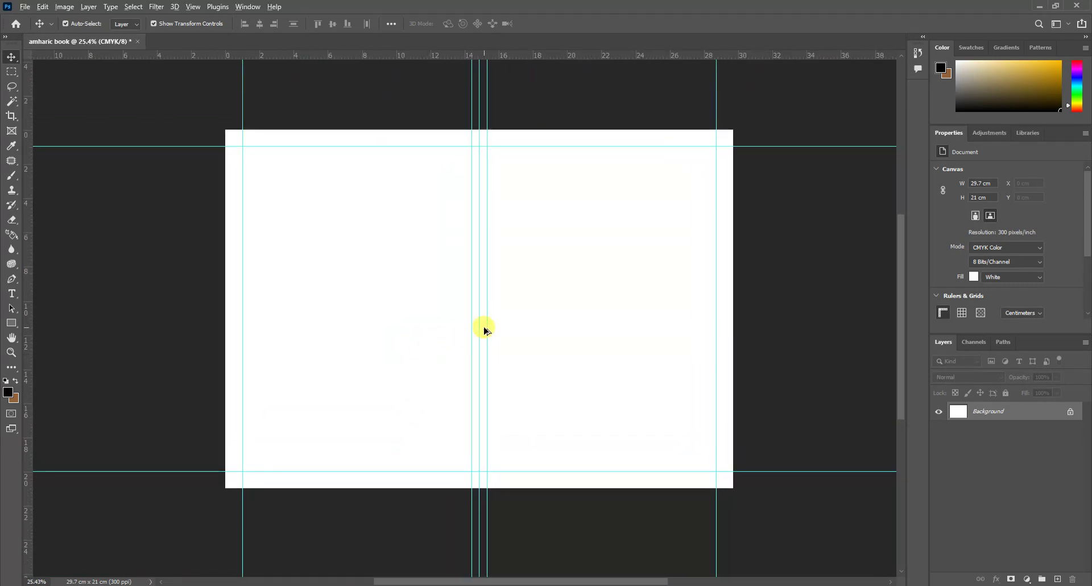
left_click_drag(568, 578, 589, 578)
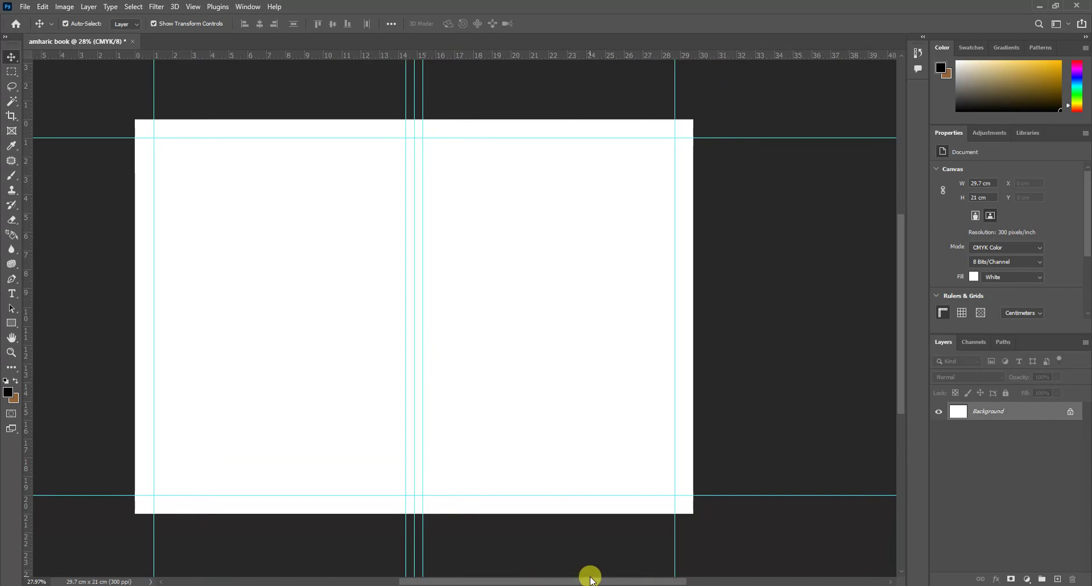
scroll(336, 405, "up", 1)
left_click_drag(509, 579, 493, 578)
Step: Add an empty layer, then select ተራራ.jpg in File Explorer and drag it toward the amharic book document
left_click(1058, 579)
left_click(496, 549)
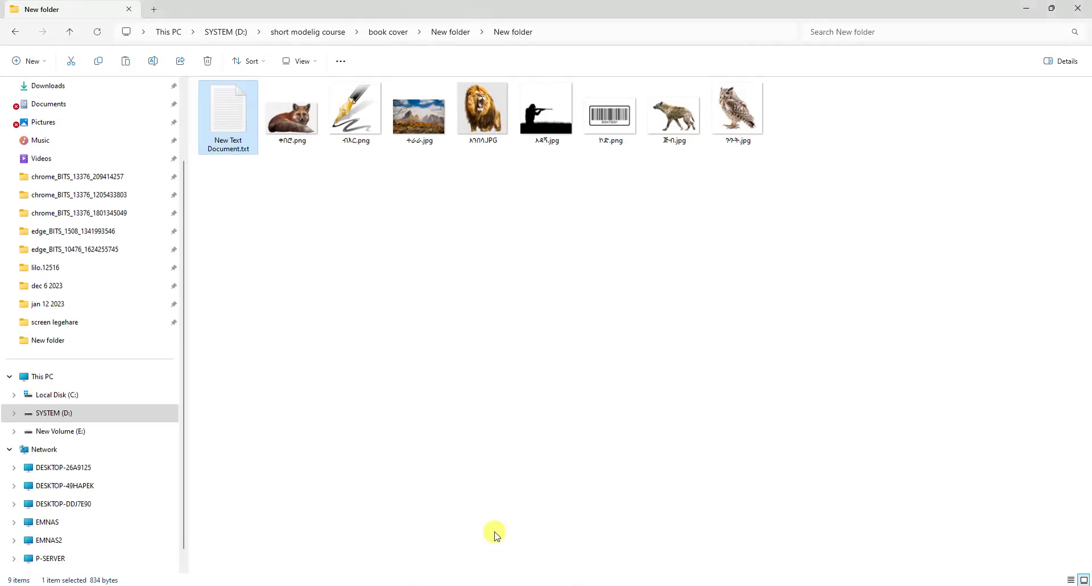
left_click(305, 180)
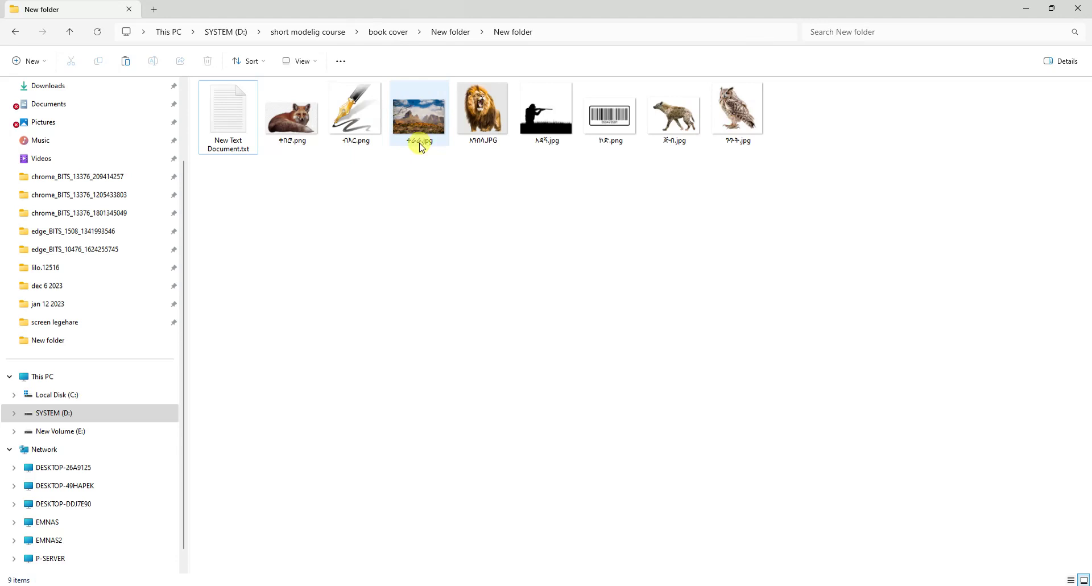
left_click(417, 124)
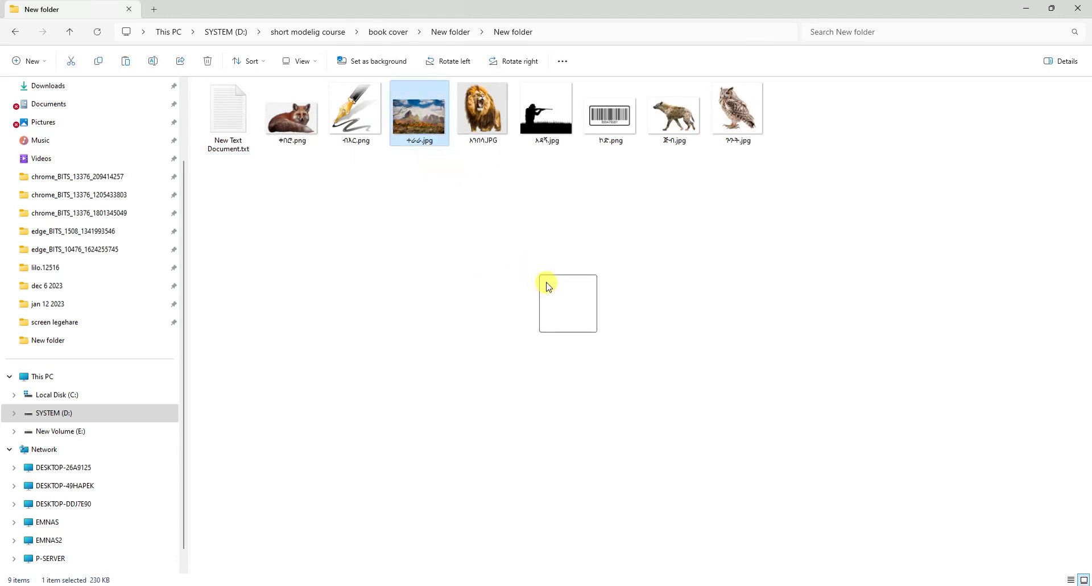
left_click(746, 537)
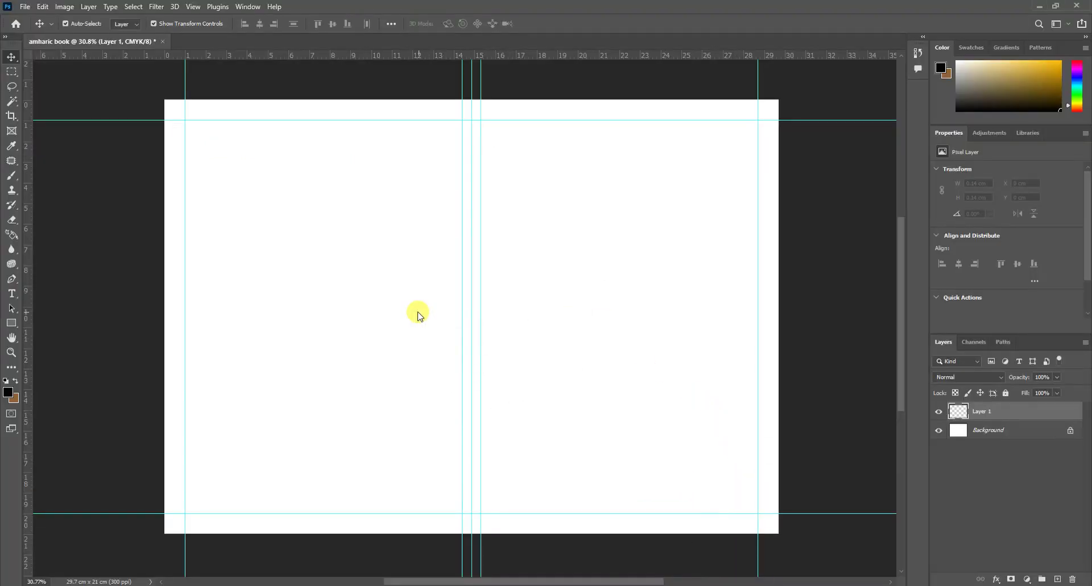
Step: Place the mountain landscape and stretch it to fill the whole spread
left_click_drag(418, 311, 418, 311)
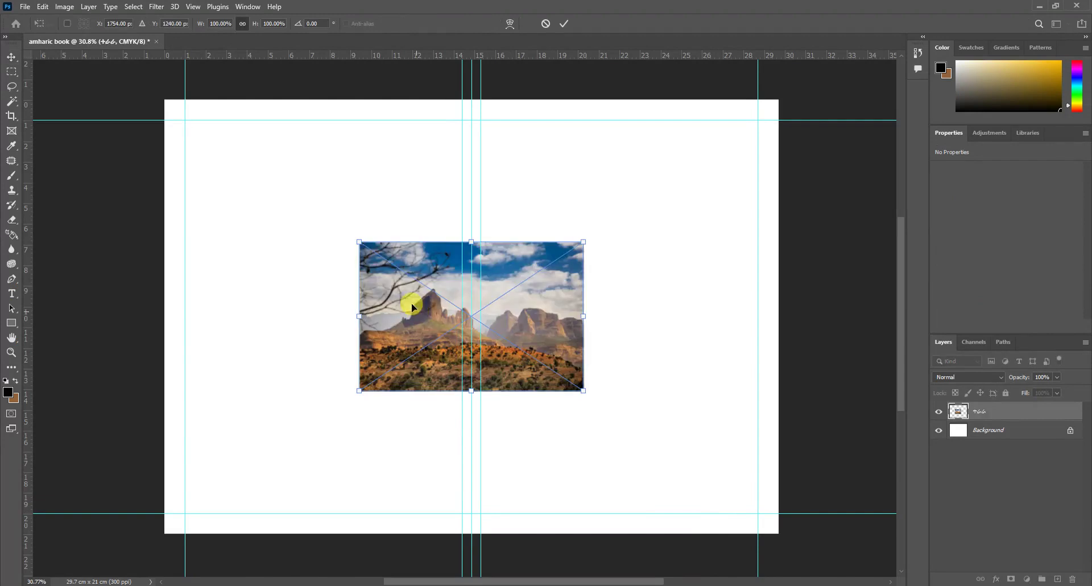
left_click_drag(342, 233, 155, 106)
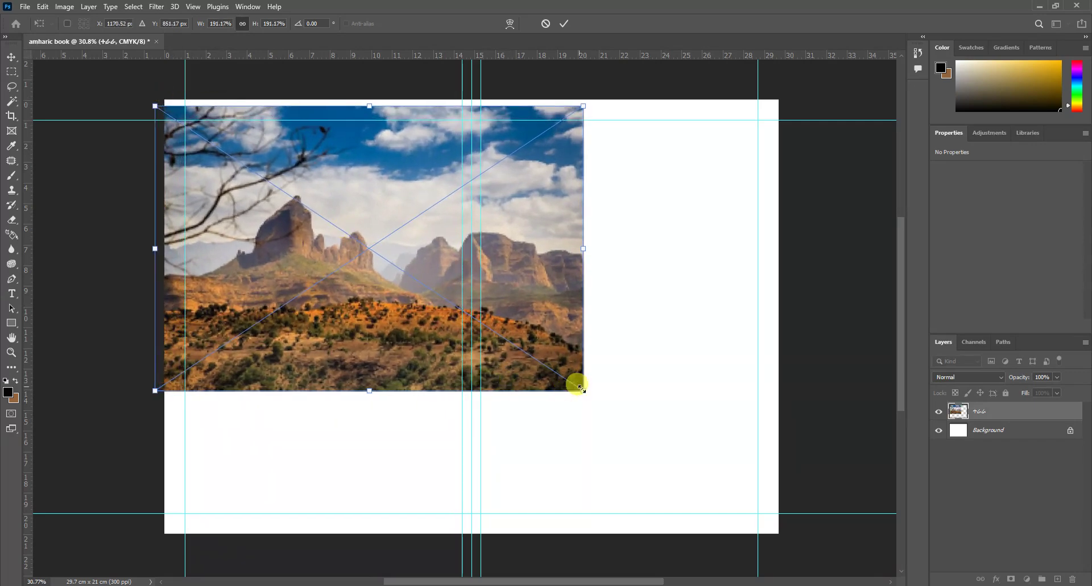
left_click_drag(583, 392, 757, 571)
left_click_drag(694, 402, 689, 391)
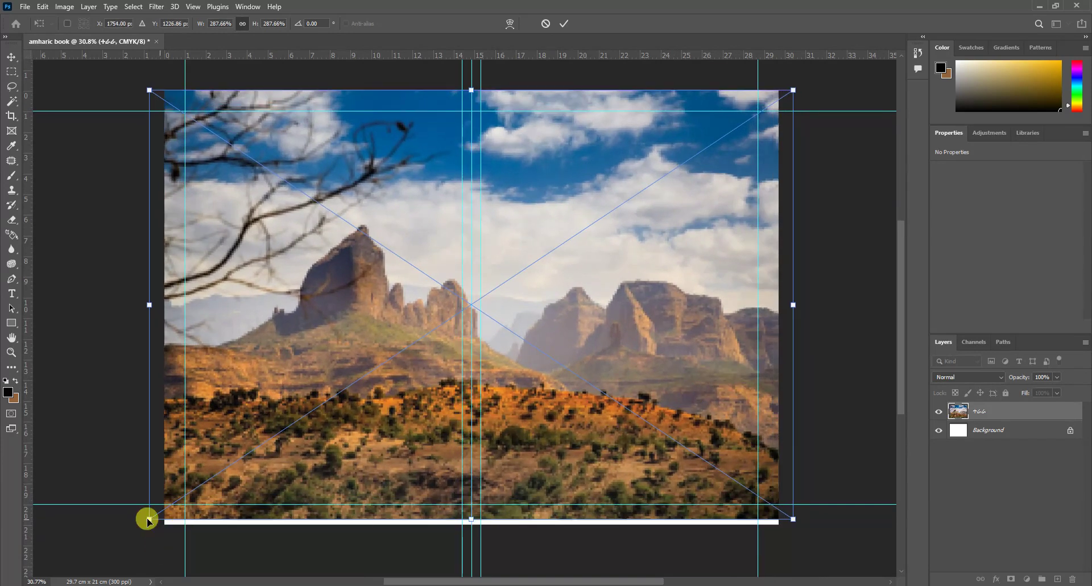
left_click_drag(146, 518, 136, 529)
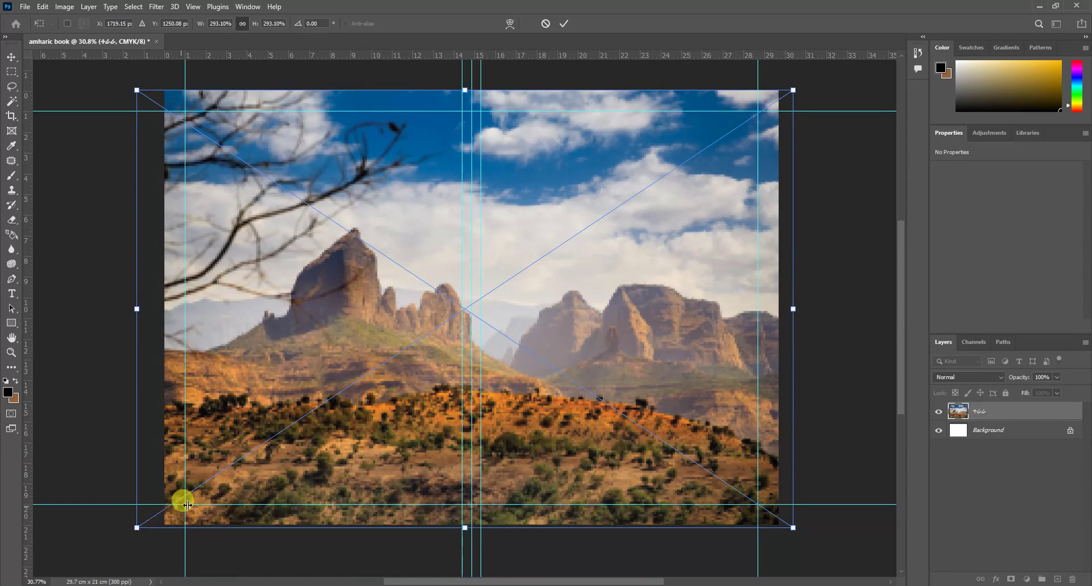
left_click(17, 58)
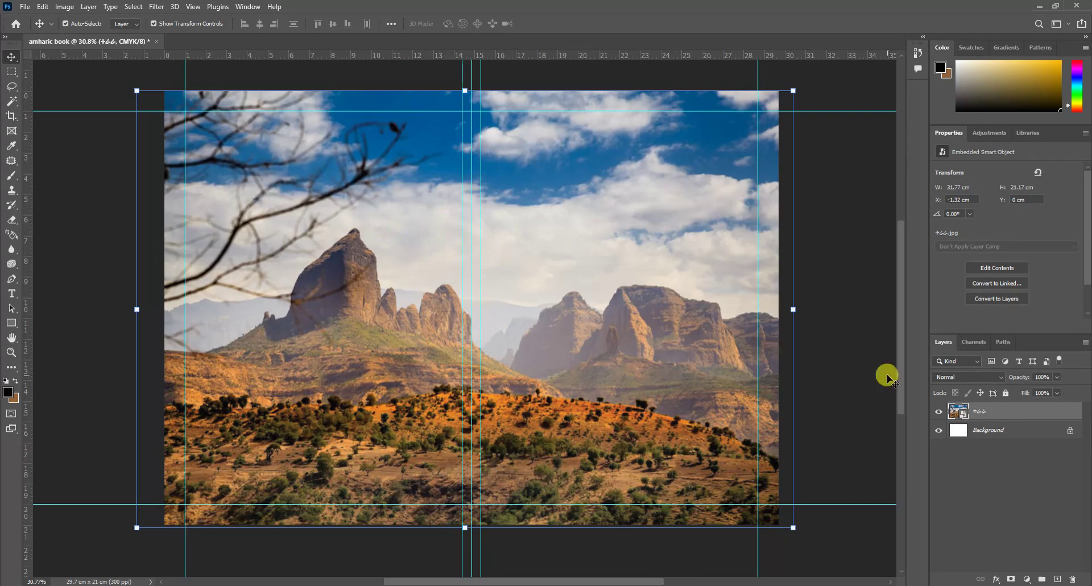
Step: Lock the landscape layer, add an empty layer above it, and drag the lion photo onto the cover
left_click(1004, 393)
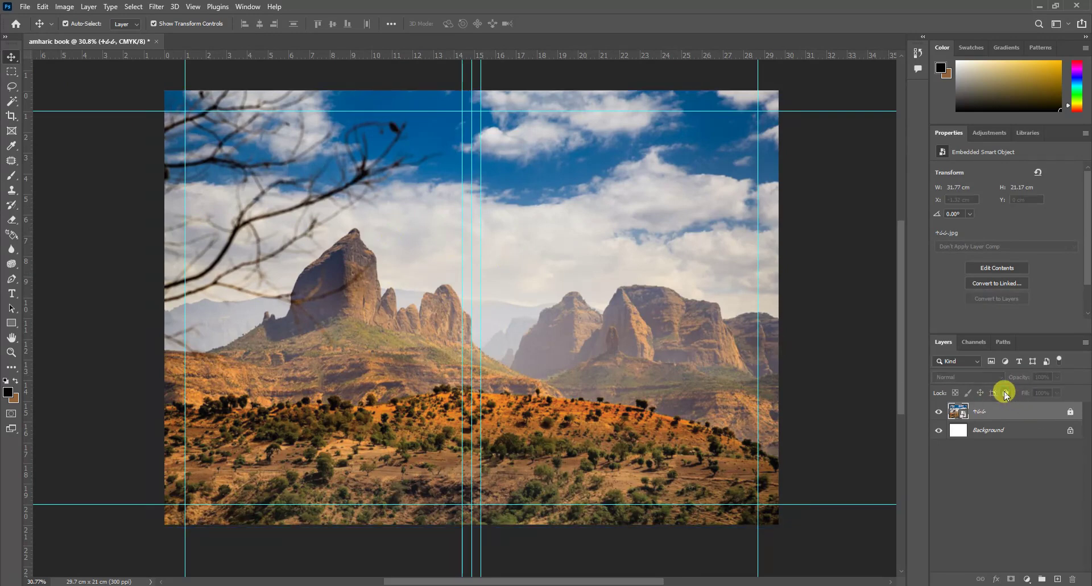
left_click(1057, 579)
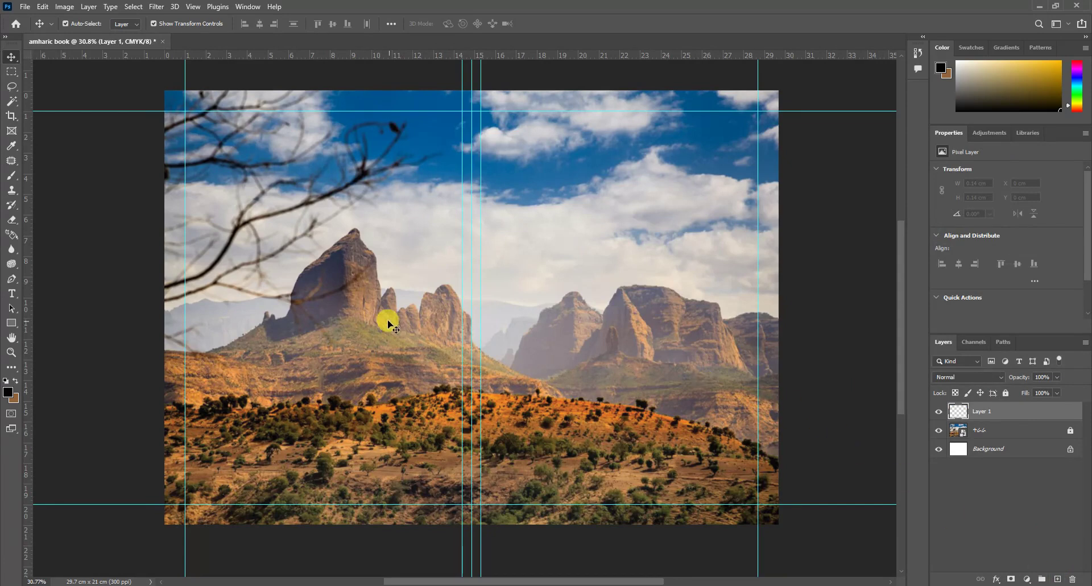
mouse_move(496, 584)
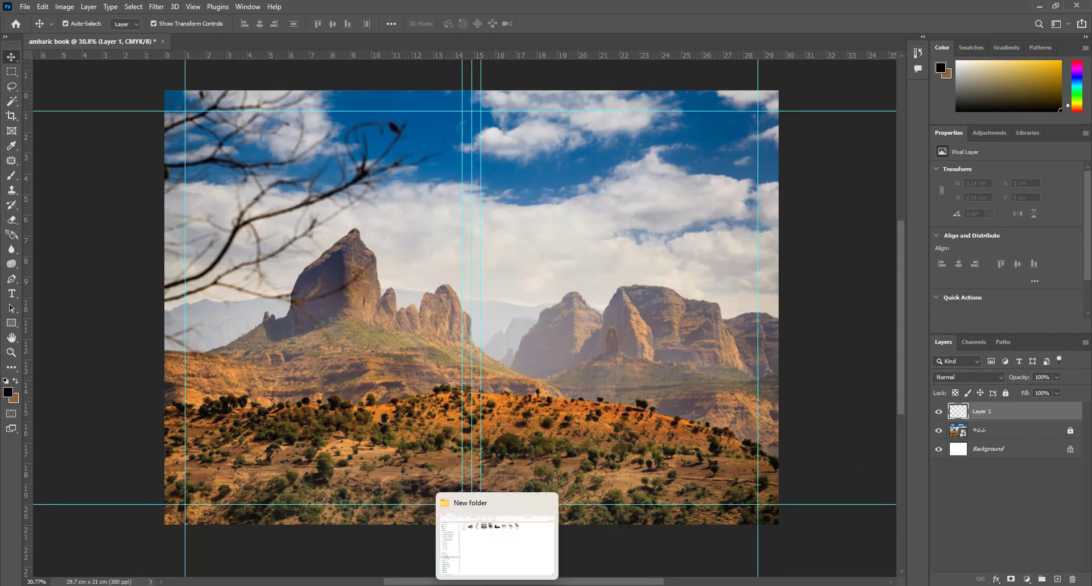
left_click(503, 525)
left_click_drag(482, 113, 647, 268)
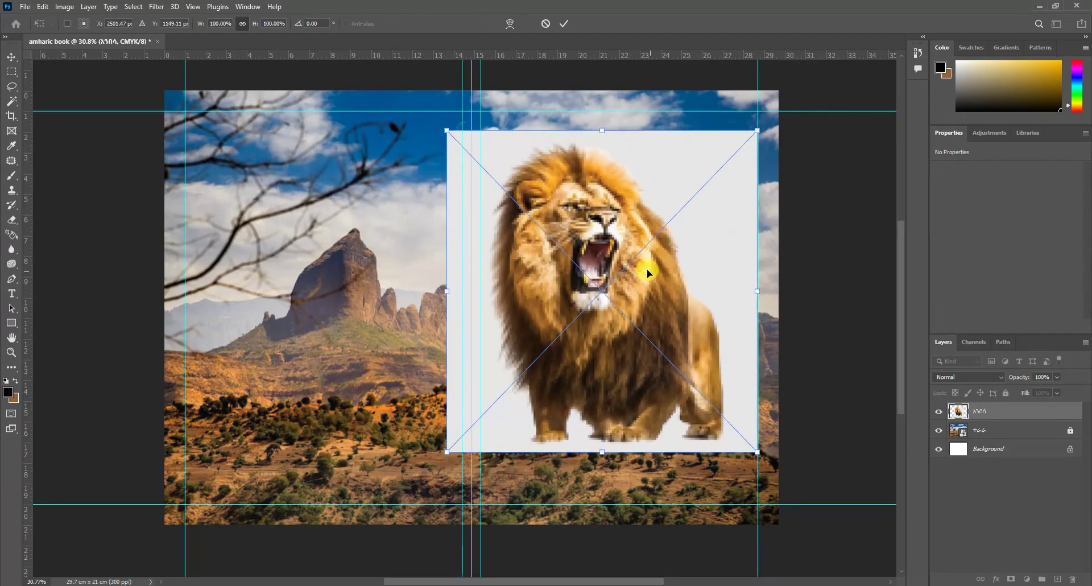
Step: Rasterize the lion layer and delete its white background with the Magic Wand
left_click(11, 57)
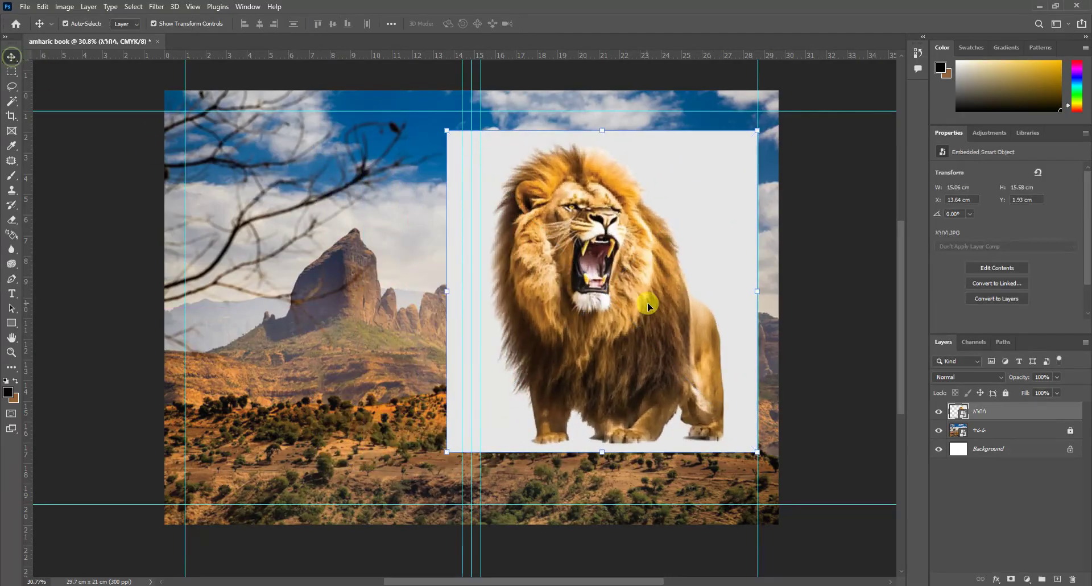
right_click(980, 414)
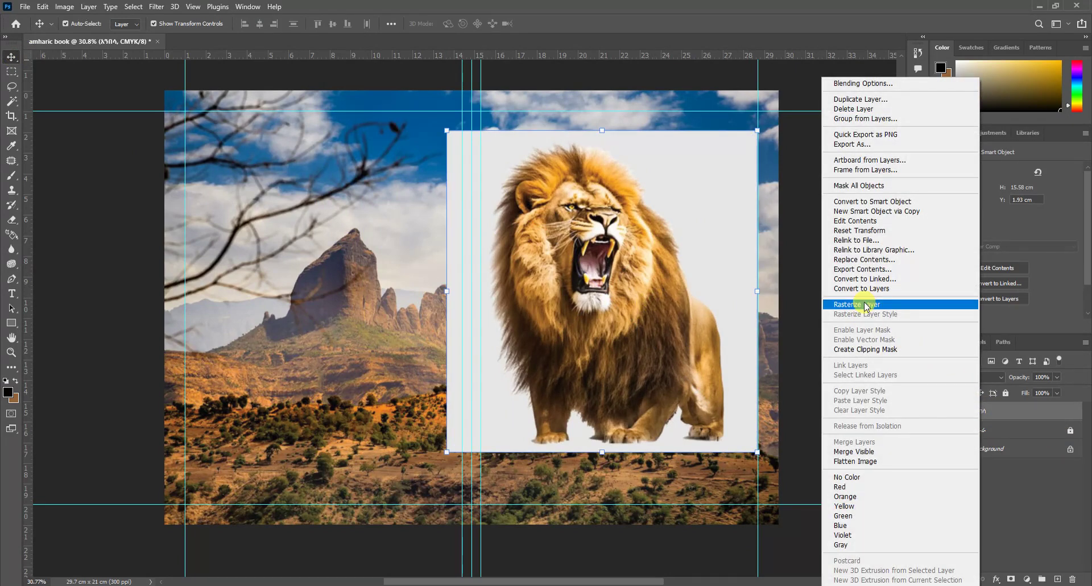
left_click(863, 303)
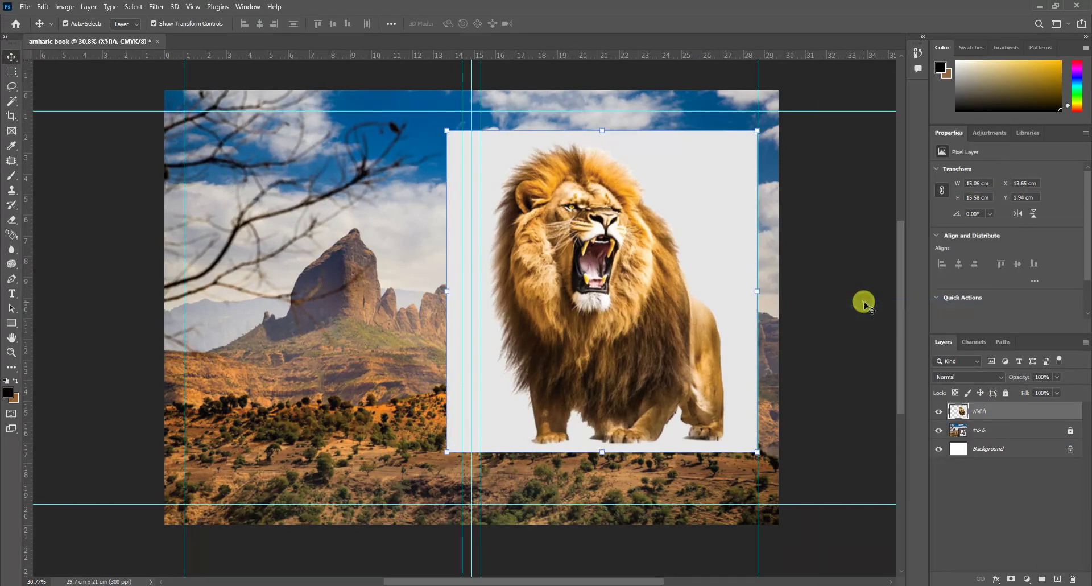
left_click(12, 101)
left_click(692, 206)
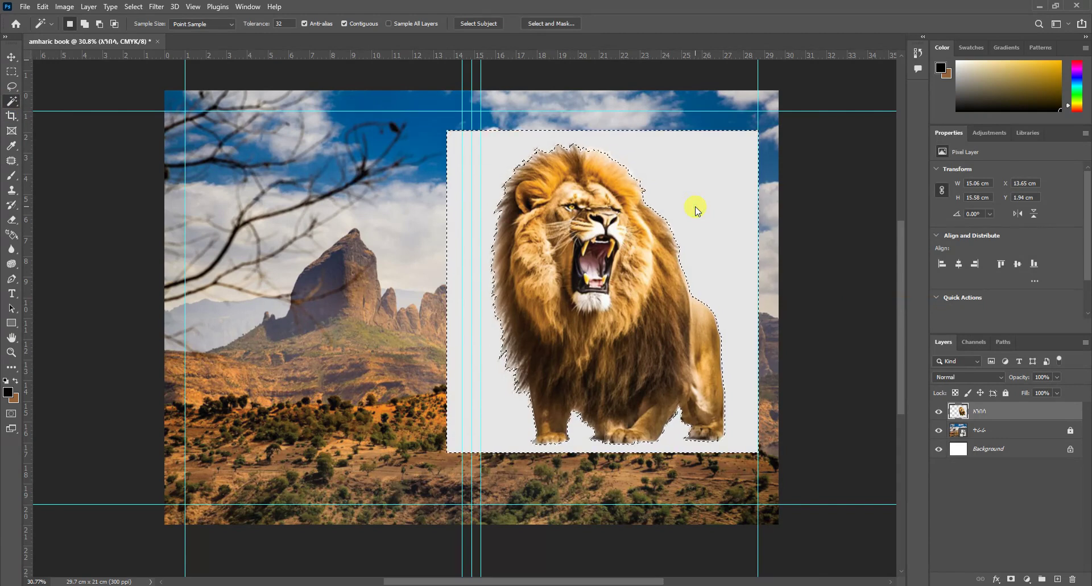
key("Delete")
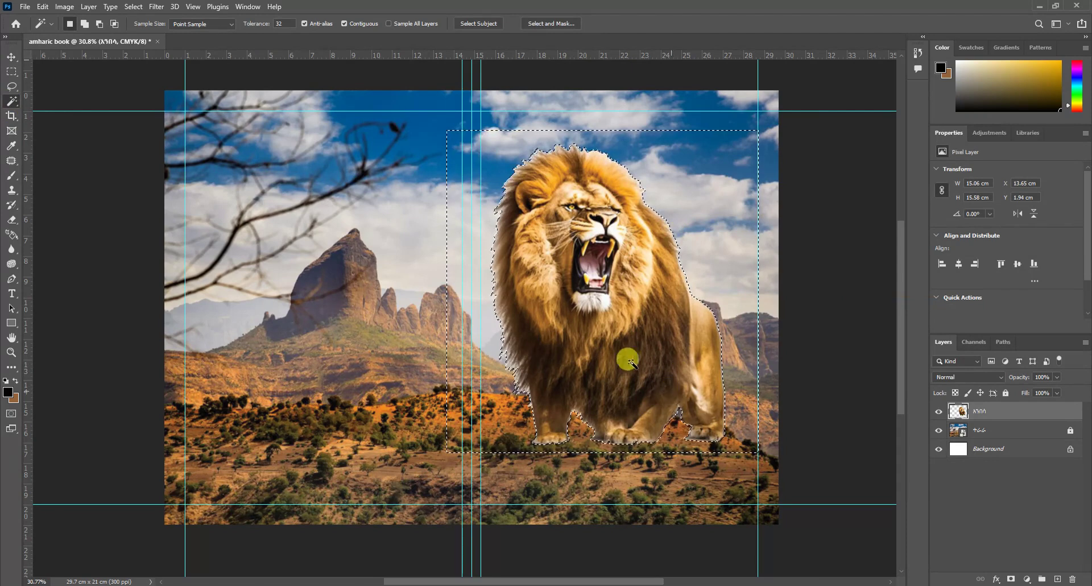
Step: Deselect, move the cut-out lion up toward the top-right, and zoom in on it
left_click(11, 71)
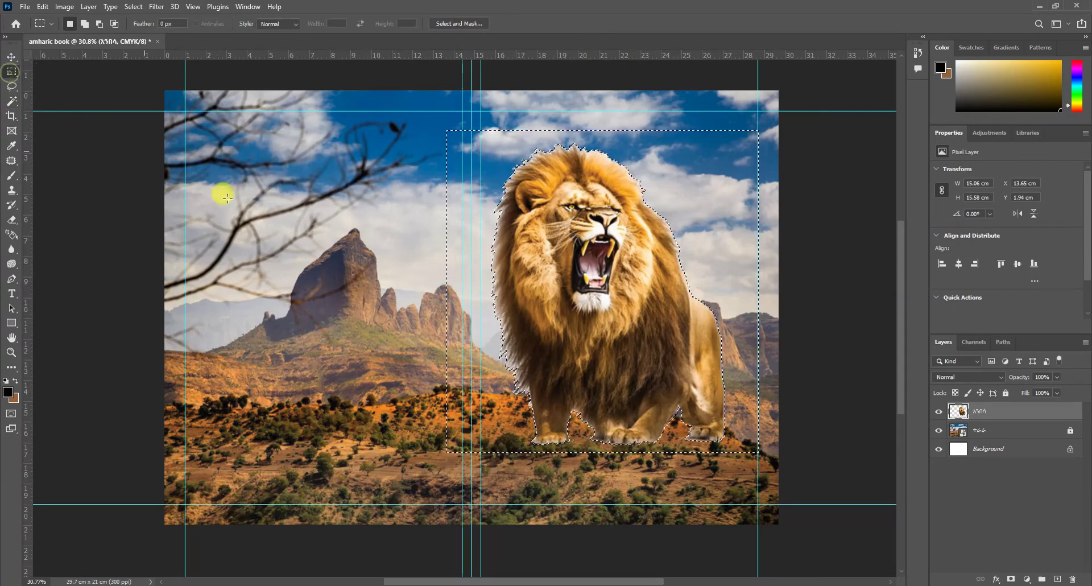
left_click(392, 262)
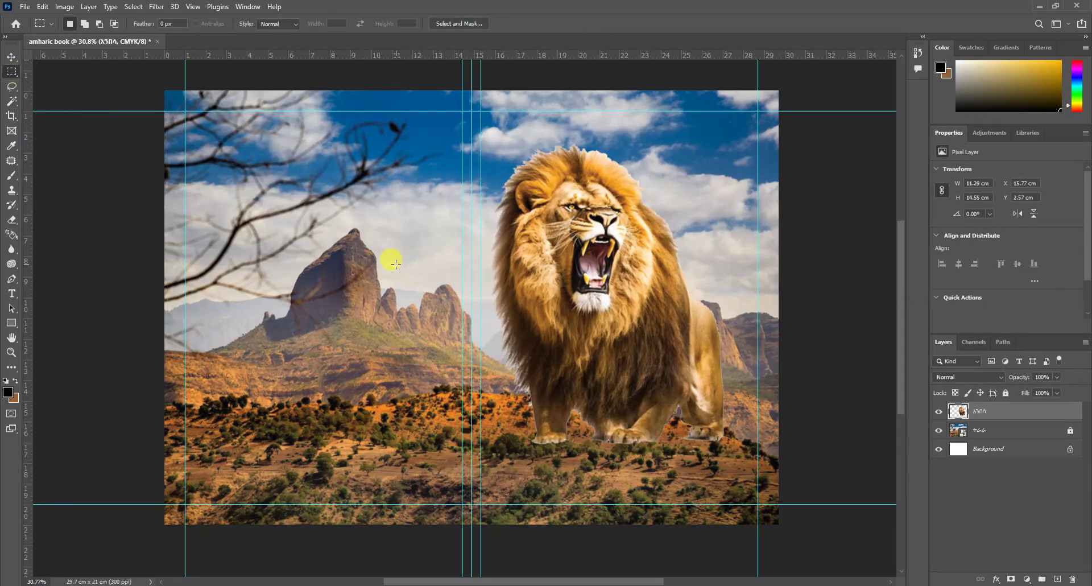
left_click(12, 57)
left_click_drag(595, 274, 685, 222)
left_click(11, 352)
left_click(744, 327)
Step: Lower the lion layer's opacity to 46%
key("v")
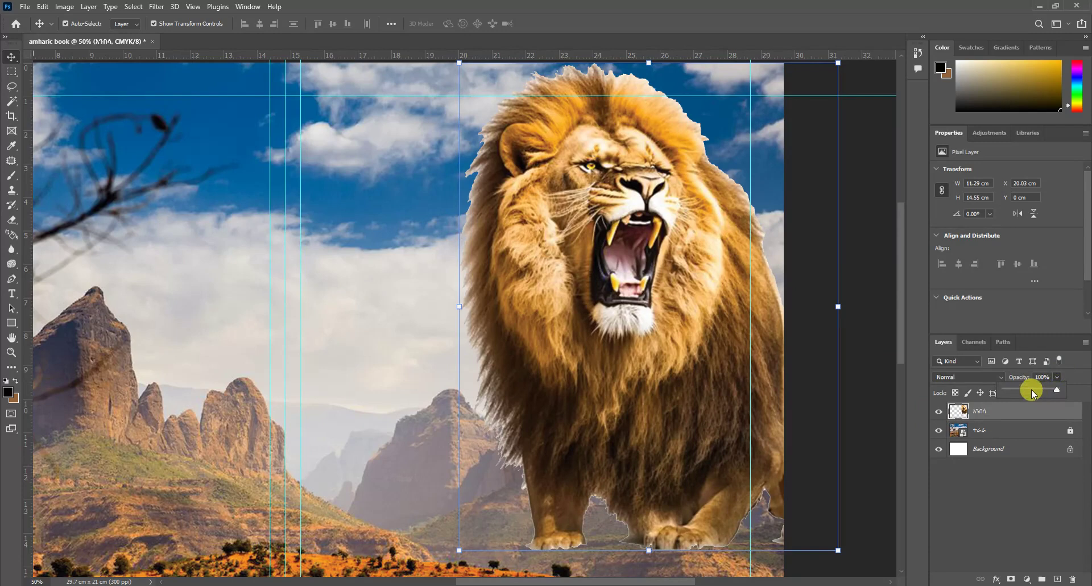
left_click(1031, 390)
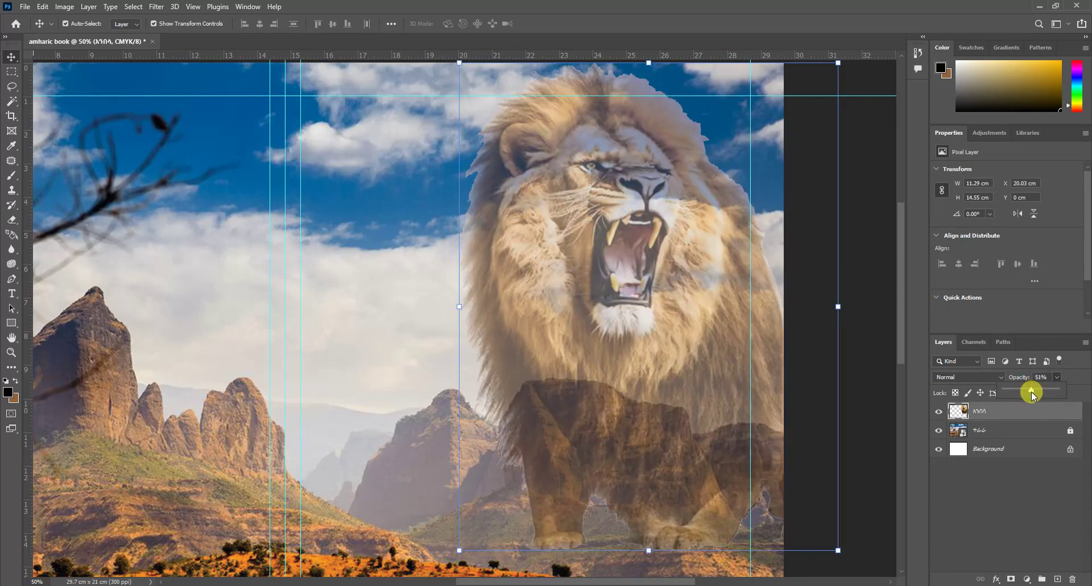
left_click_drag(1031, 396, 1029, 396)
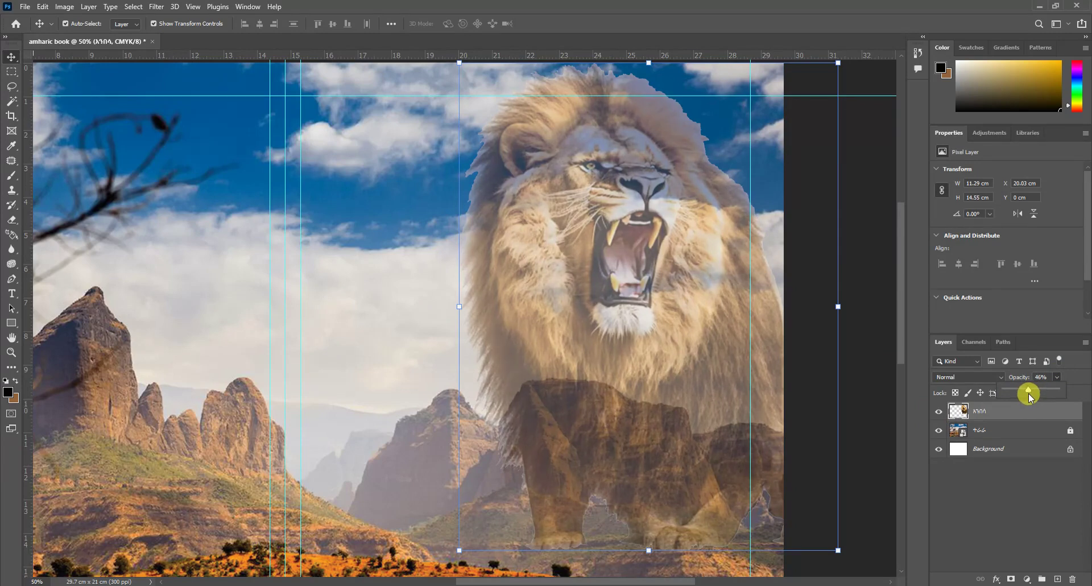
Step: Erase the lion's lower body with a 300 px eraser so it fades into the rocks
scroll(688, 355, "down", 1)
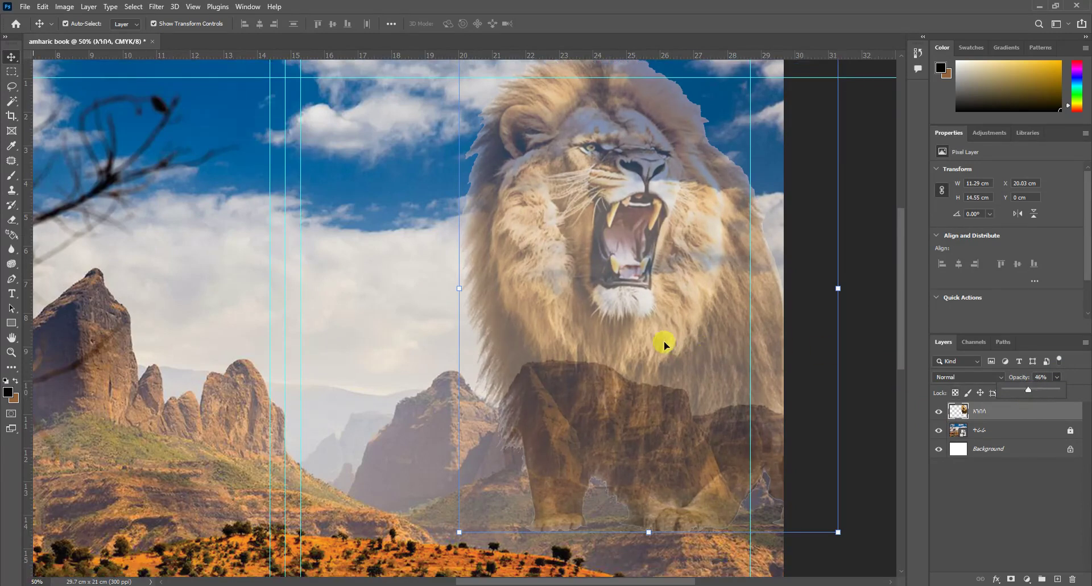
left_click(14, 219)
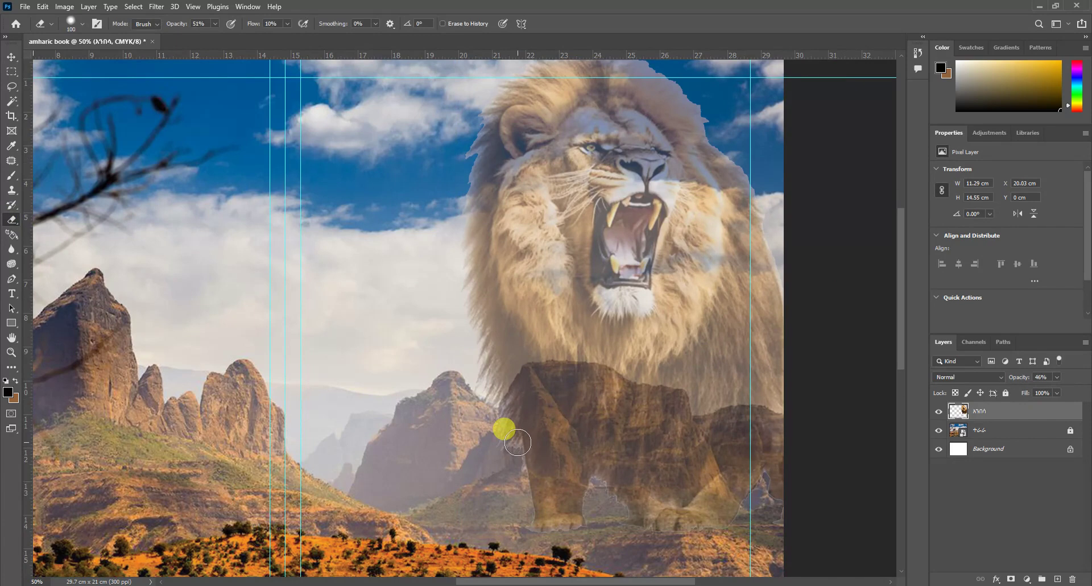
key("bracketright")
key("bracketright")
key("bracketright")
key("bracketright")
key("bracketright")
key("bracketright")
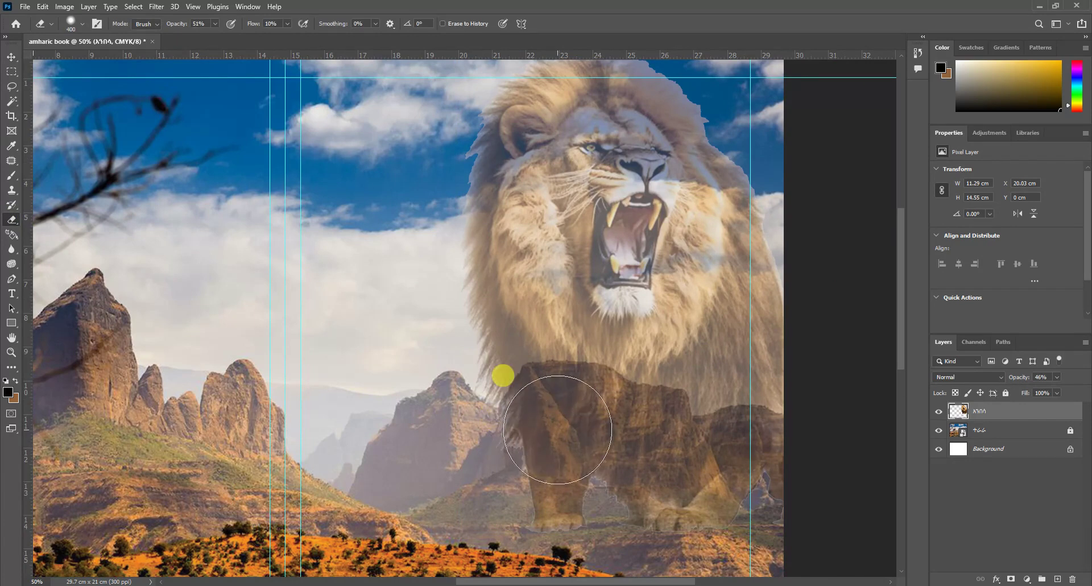
key("bracketleft")
mouse_move(556, 431)
left_mouse_down()
mouse_move(542, 462)
mouse_move(566, 505)
mouse_move(680, 531)
mouse_move(795, 536)
mouse_move(708, 500)
mouse_move(640, 507)
mouse_move(707, 494)
mouse_move(704, 481)
mouse_move(738, 502)
mouse_move(766, 497)
mouse_move(768, 479)
mouse_move(775, 502)
mouse_move(759, 459)
mouse_move(740, 447)
mouse_move(723, 456)
mouse_move(654, 416)
mouse_move(585, 404)
mouse_move(523, 470)
mouse_move(542, 408)
mouse_move(575, 468)
mouse_move(593, 555)
left_mouse_up()
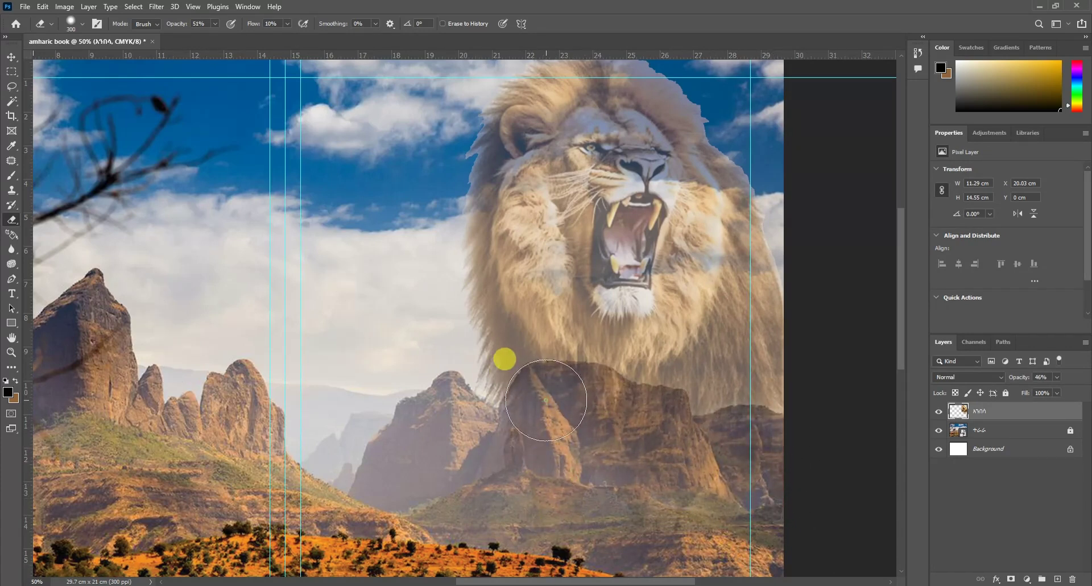
mouse_move(215, 23)
left_mouse_down()
mouse_move(283, 136)
mouse_move(511, 384)
mouse_move(539, 371)
mouse_move(628, 415)
mouse_move(505, 368)
mouse_move(679, 428)
left_mouse_up()
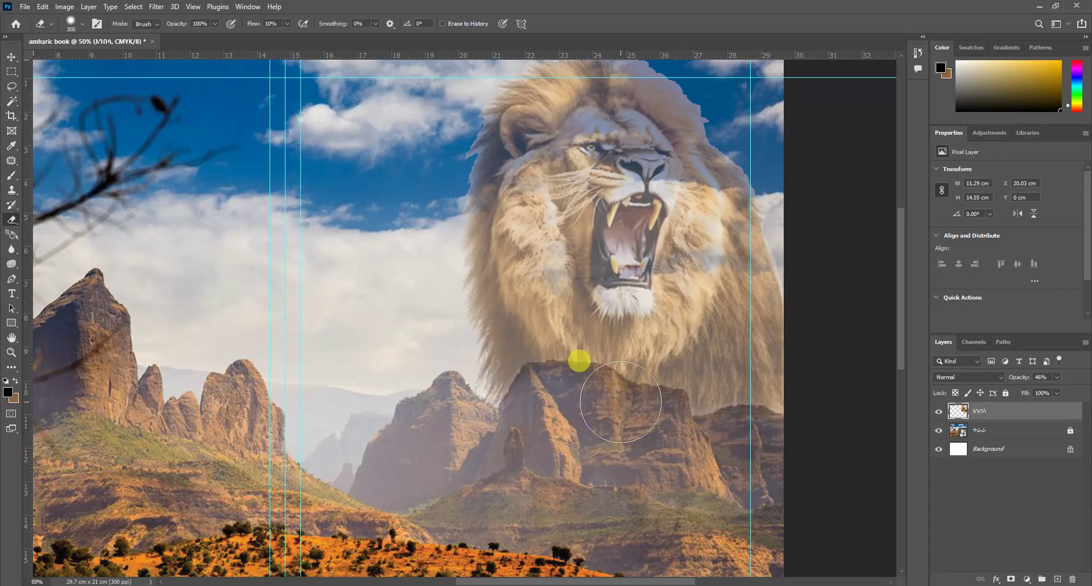
scroll(610, 366, "down", 2)
scroll(514, 368, "up", 1)
scroll(524, 373, "down", 2)
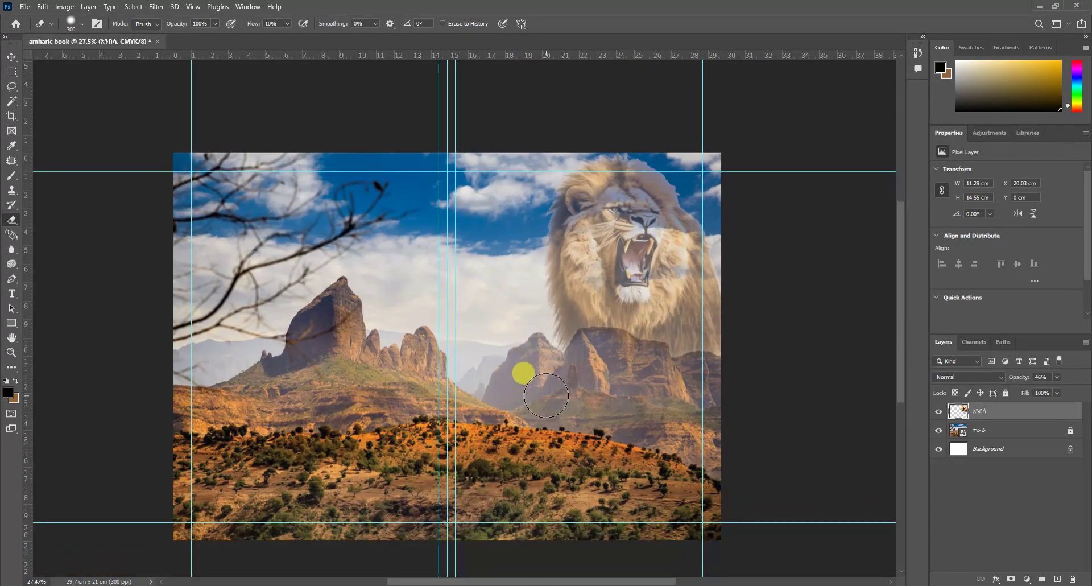
scroll(510, 364, "up", 1)
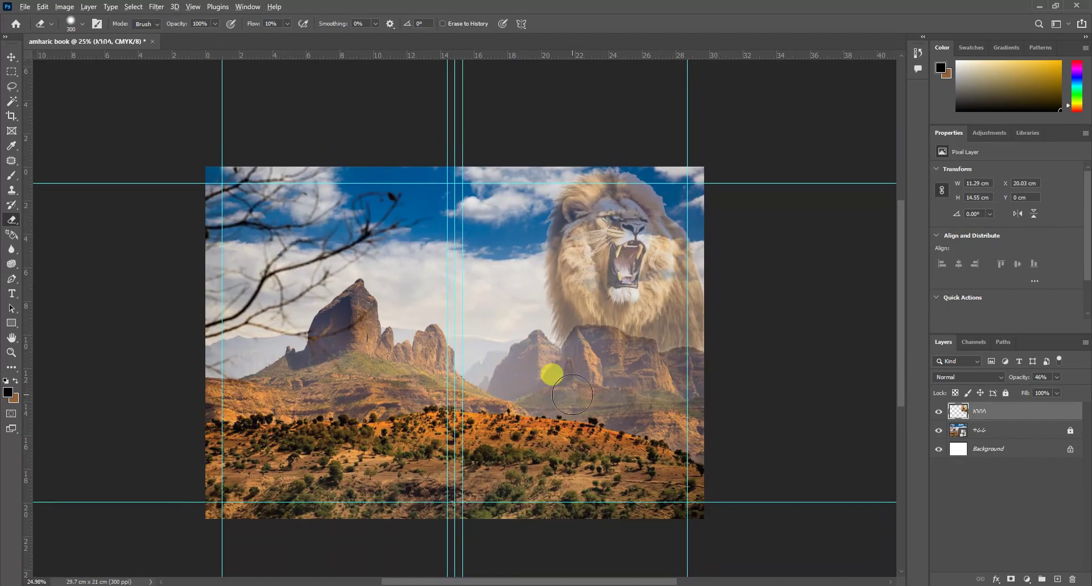
left_click(494, 568)
Step: Place the hyena image, enlarged and moved down to the lower right of the cover
left_click_drag(674, 116, 551, 411)
left_click_drag(465, 328, 642, 452)
left_click_drag(603, 401, 664, 444)
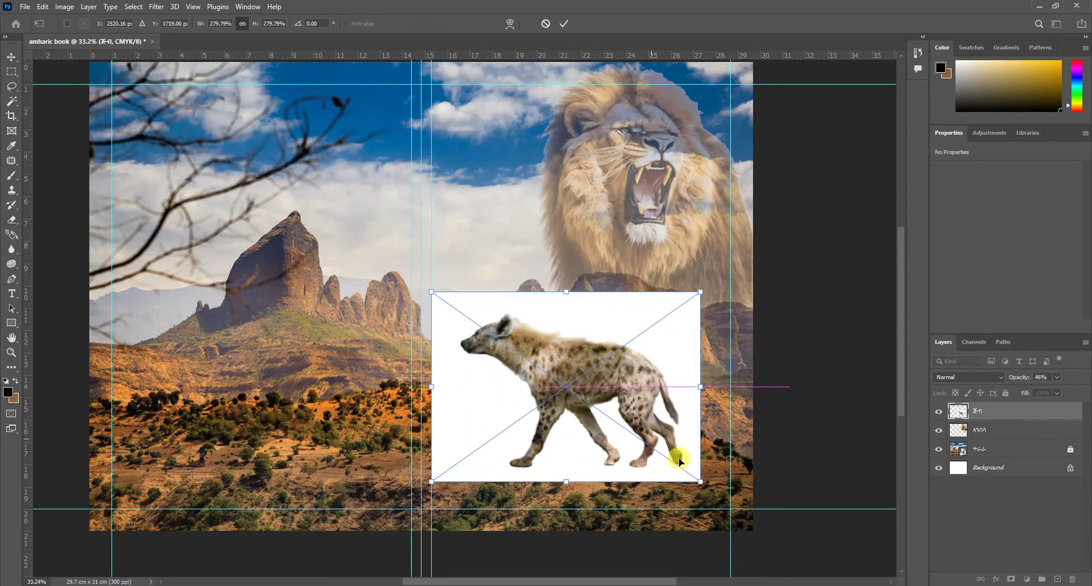
left_click_drag(701, 479, 744, 511)
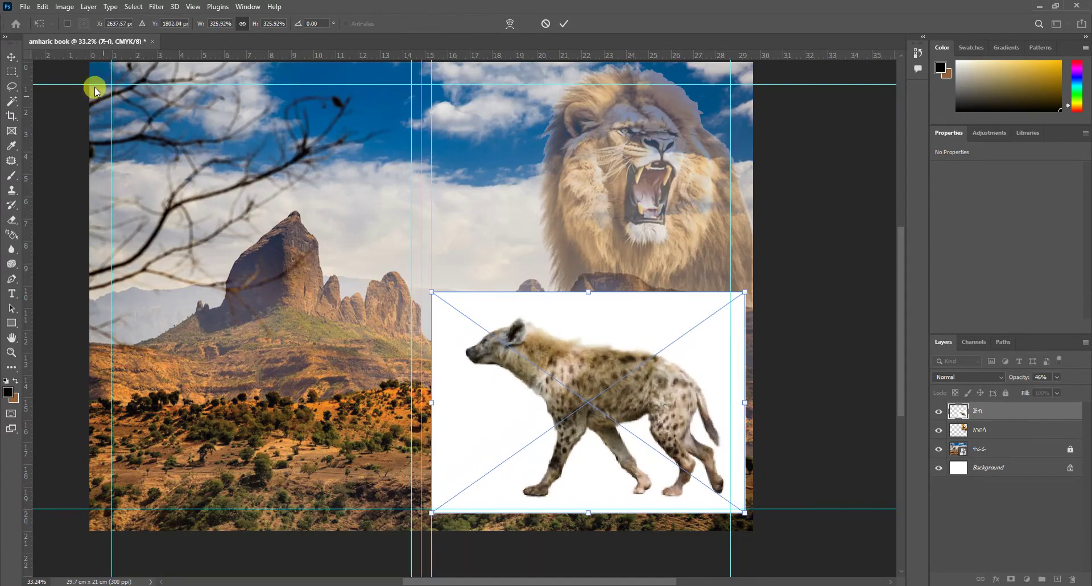
left_click(24, 54)
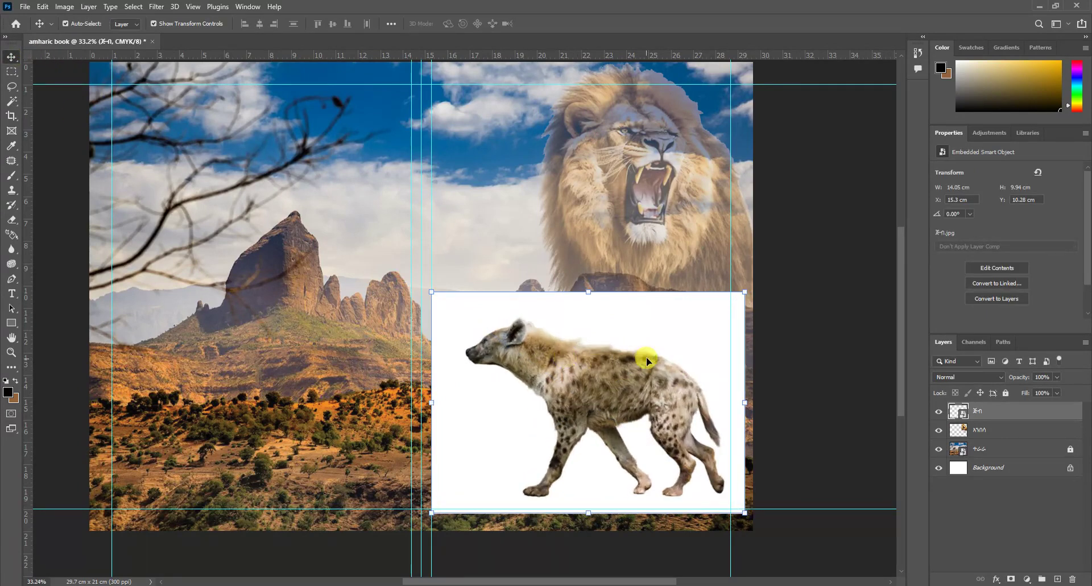
Step: Rasterize the hyena layer, delete its white background, then enlarge and reposition it
right_click(977, 408)
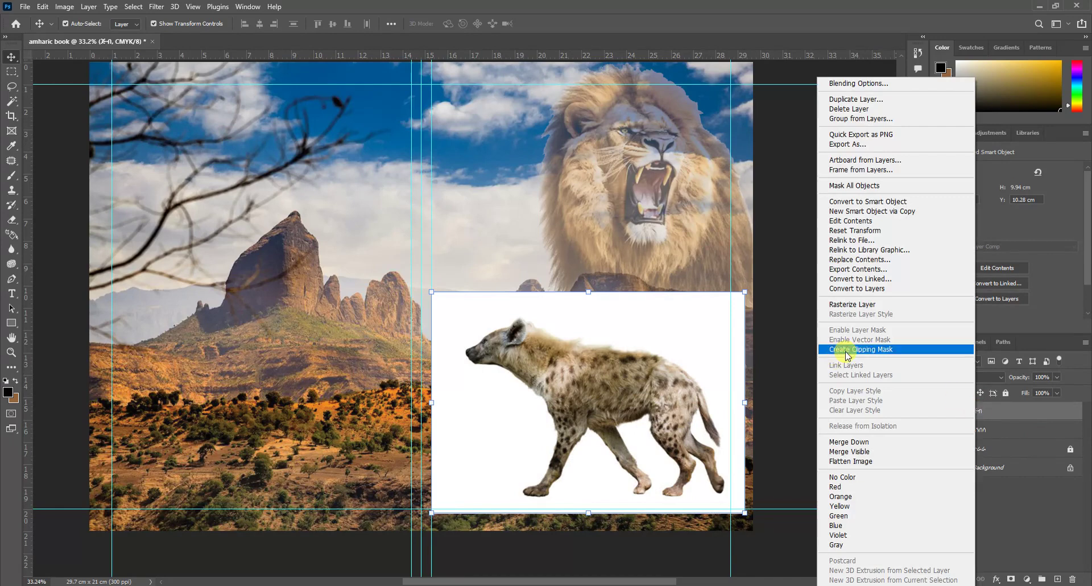
left_click(849, 304)
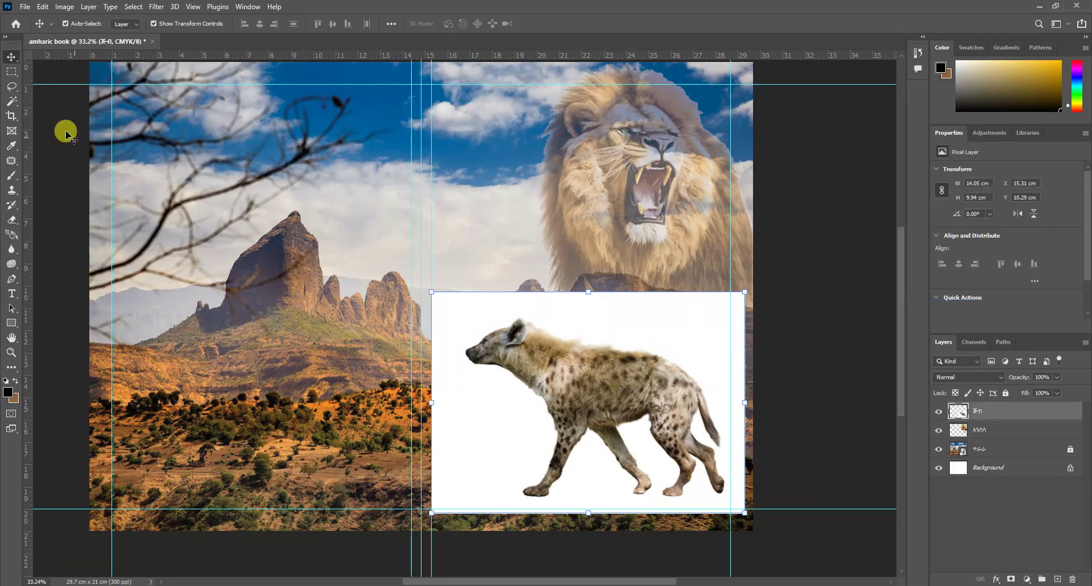
left_click(12, 101)
left_click(658, 334)
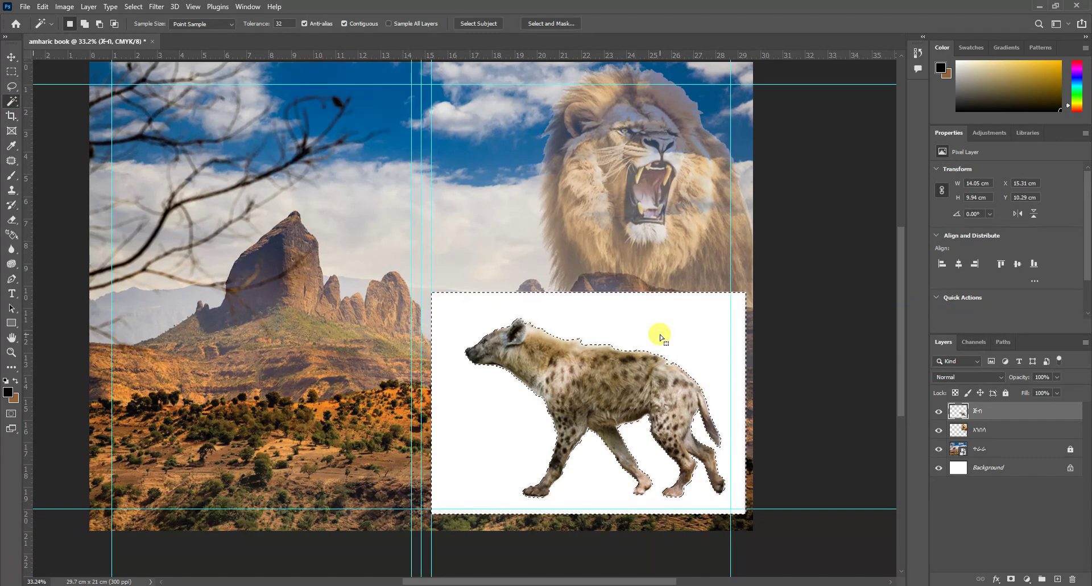
key("Delete")
left_click(11, 56)
key("ctrl+d")
left_click_drag(450, 500, 653, 449)
left_click(8, 56)
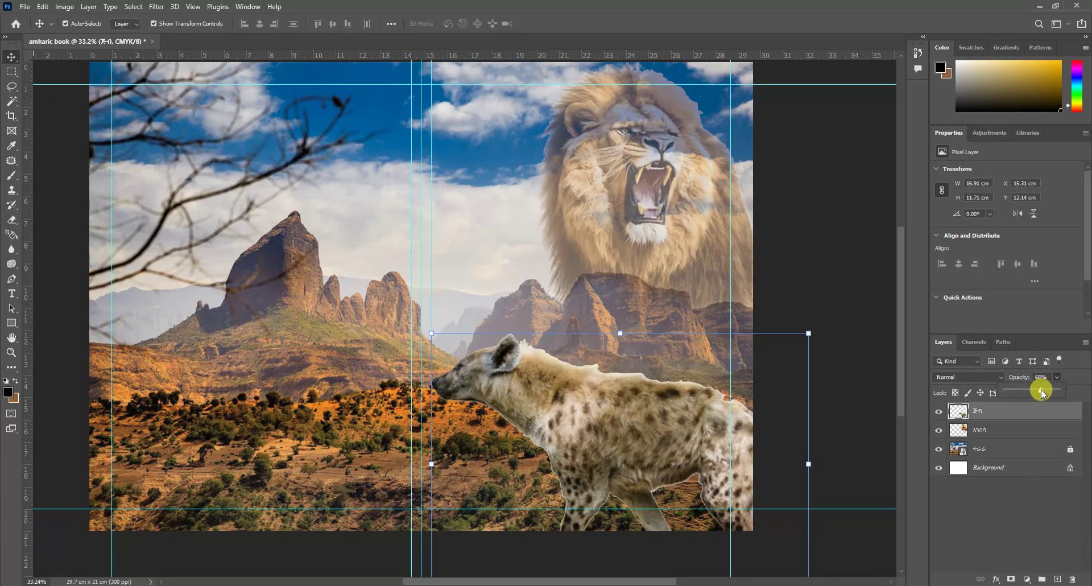
Step: Set the hyena layer to 50% opacity and softly erase its edges into the hillside
left_click_drag(1042, 391, 1038, 393)
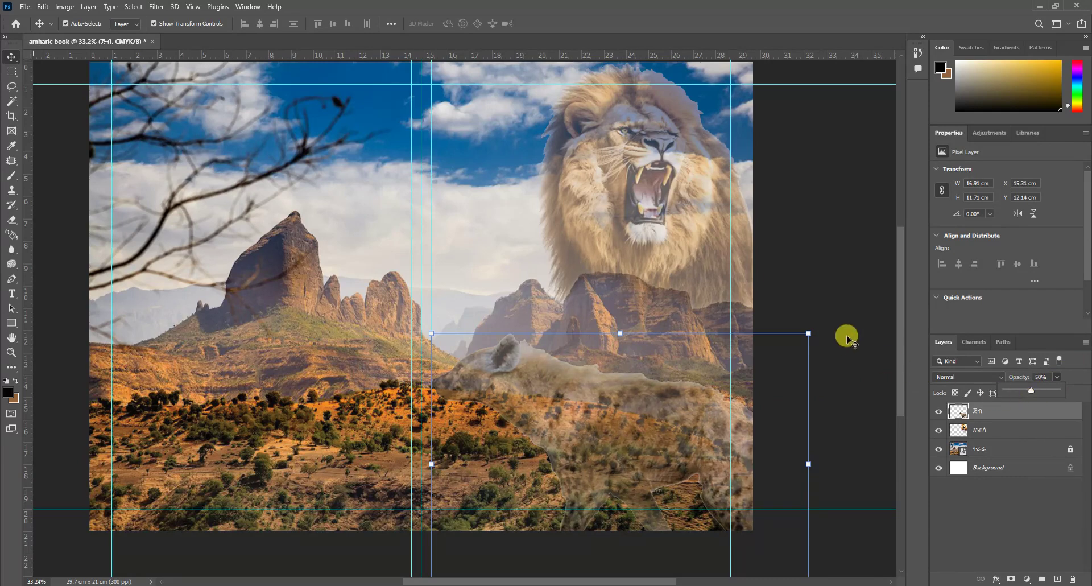
left_click(608, 437)
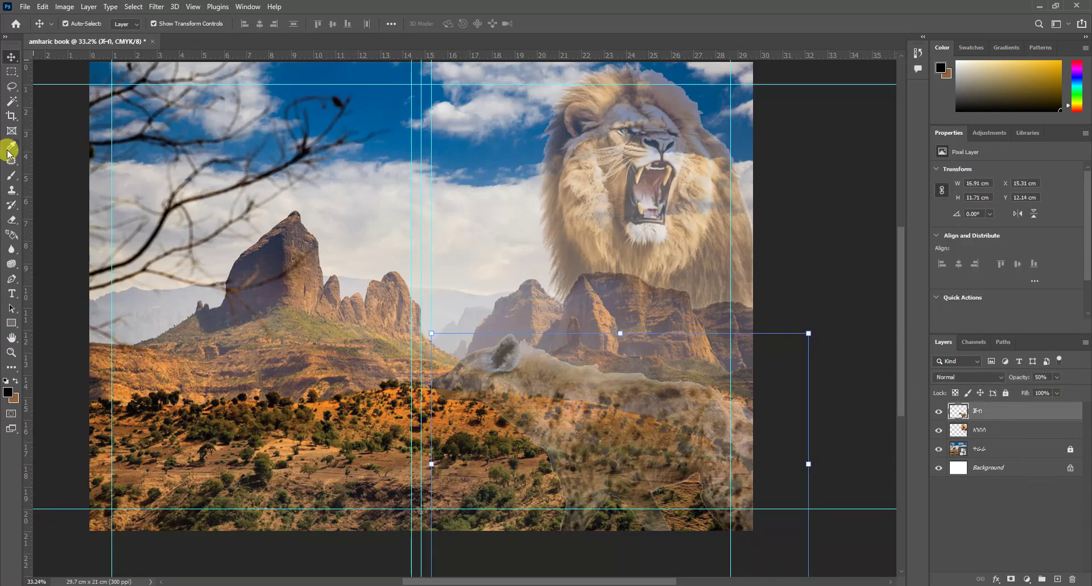
left_click(9, 193)
left_click(10, 221)
mouse_move(495, 336)
left_mouse_down()
mouse_move(670, 346)
mouse_move(547, 329)
mouse_move(515, 452)
mouse_move(540, 522)
mouse_move(616, 521)
mouse_move(684, 486)
left_mouse_up()
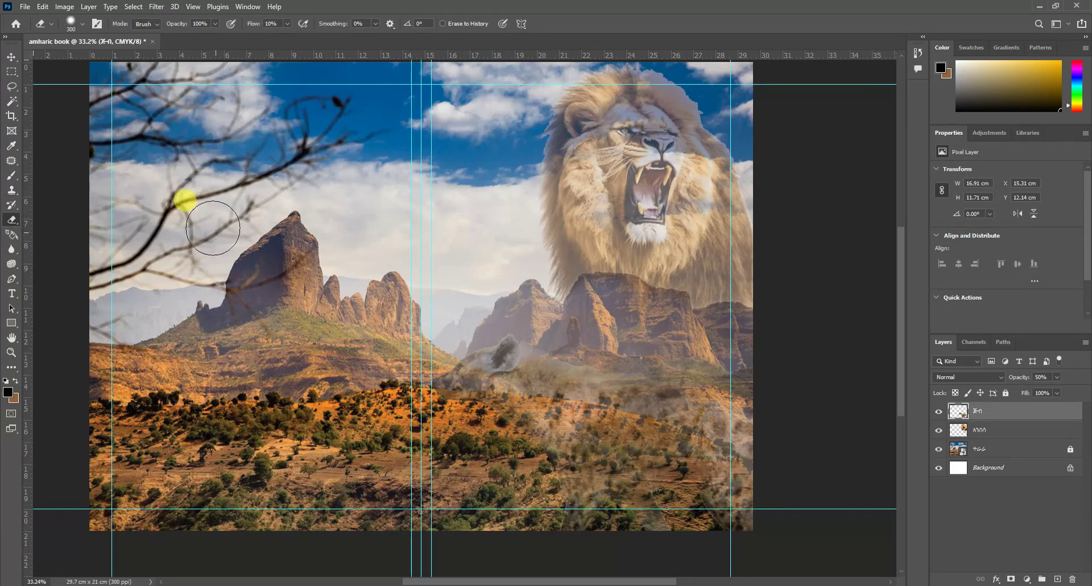
scroll(108, 147, "up", 1)
left_click(11, 57)
left_click_drag(558, 440, 558, 432)
left_click(10, 223)
mouse_move(588, 532)
left_mouse_down()
mouse_move(687, 530)
mouse_move(743, 445)
mouse_move(633, 488)
mouse_move(638, 466)
mouse_move(494, 388)
mouse_move(578, 558)
left_mouse_up()
scroll(638, 466, "up", 1)
scroll(638, 466, "up", 1)
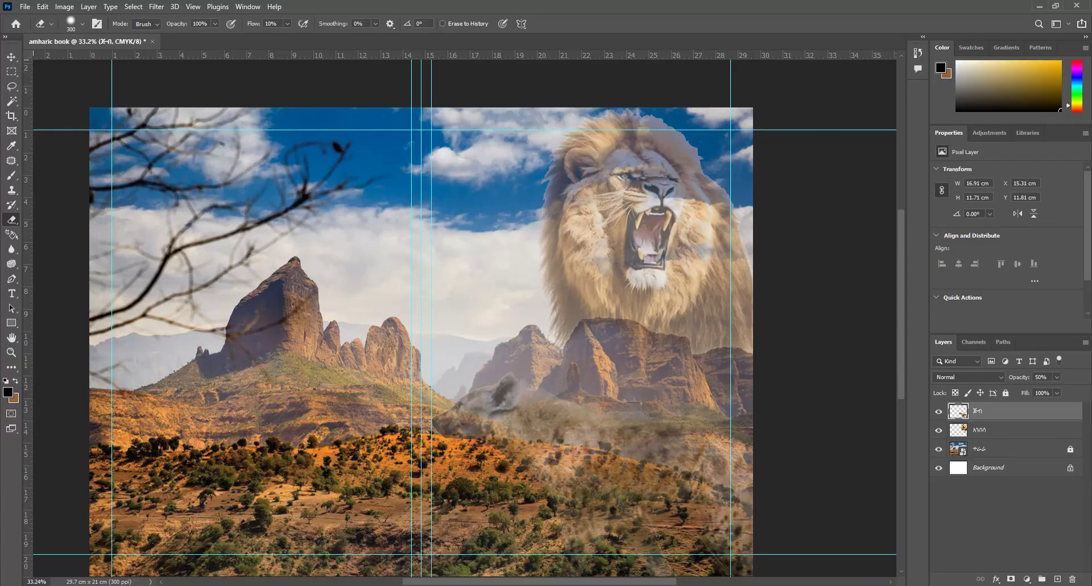
left_click(497, 538)
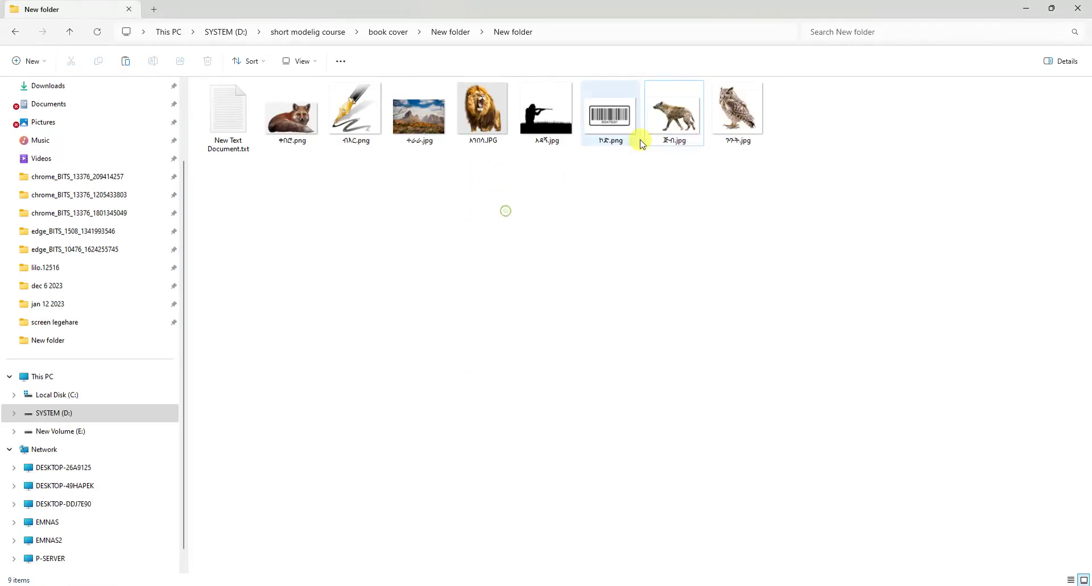
Step: Drag the owl photo ጉጉት.jpg from File Explorer onto the Photoshop canvas
left_click_drag(739, 104, 406, 315)
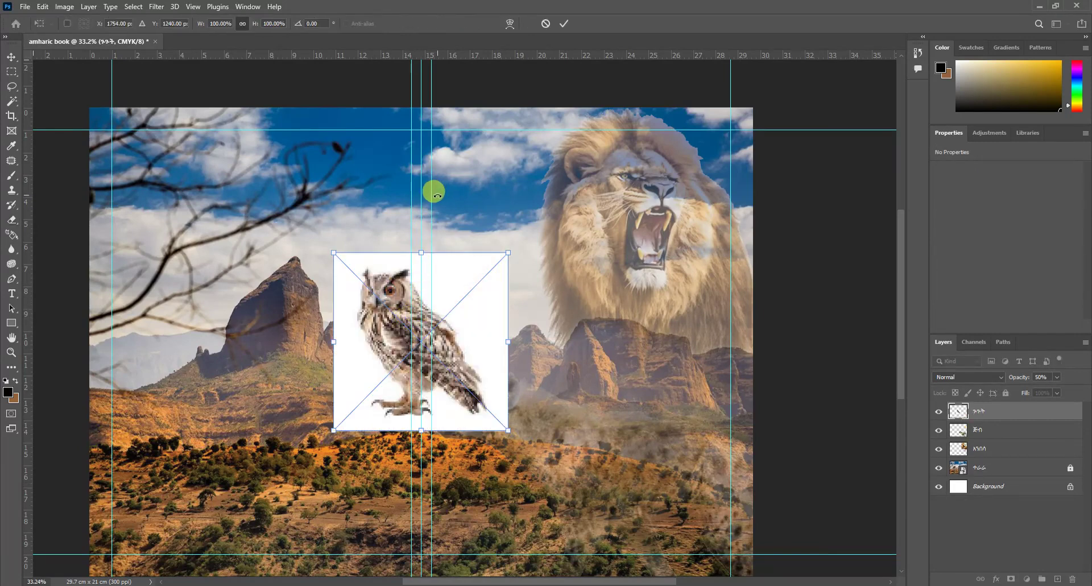
Step: Scale the placed owl to 11 × 12.75 cm, commit it, and rasterize its layer
left_click_drag(336, 250, 244, 159)
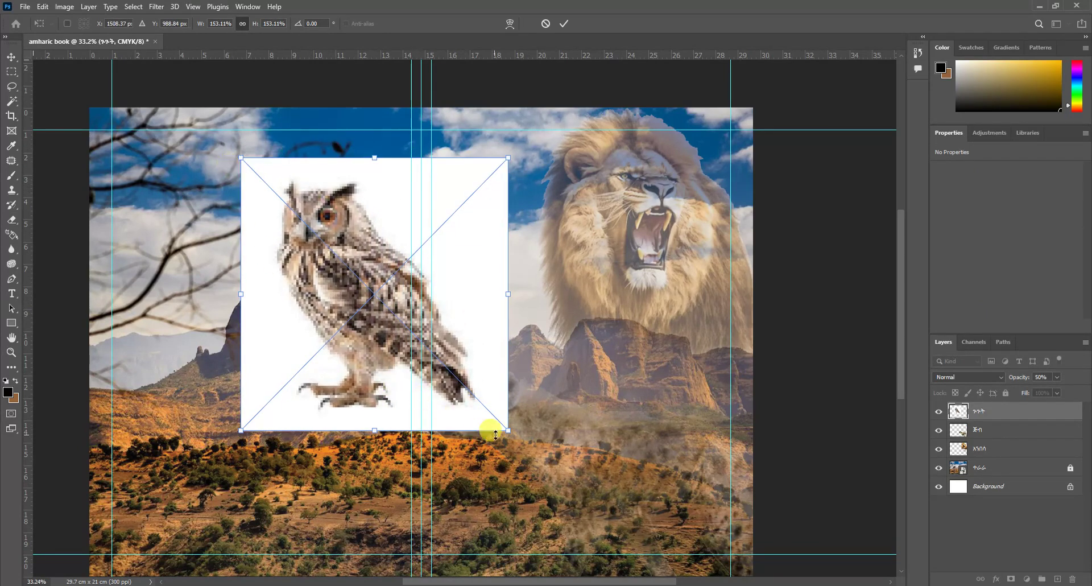
left_click_drag(510, 430, 587, 474)
left_click(8, 55)
left_click(960, 402)
right_click(972, 419)
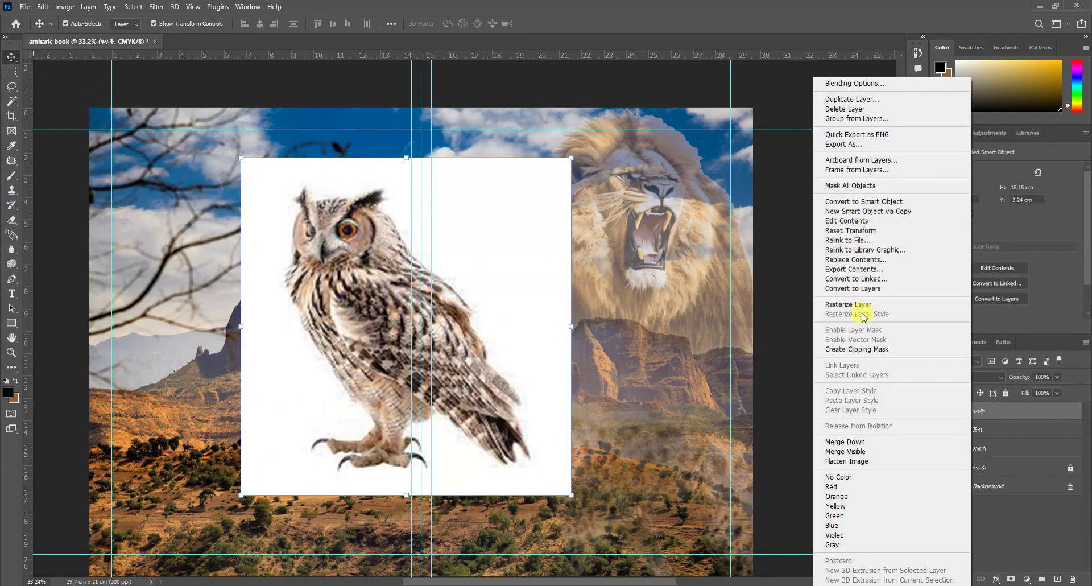
left_click(860, 307)
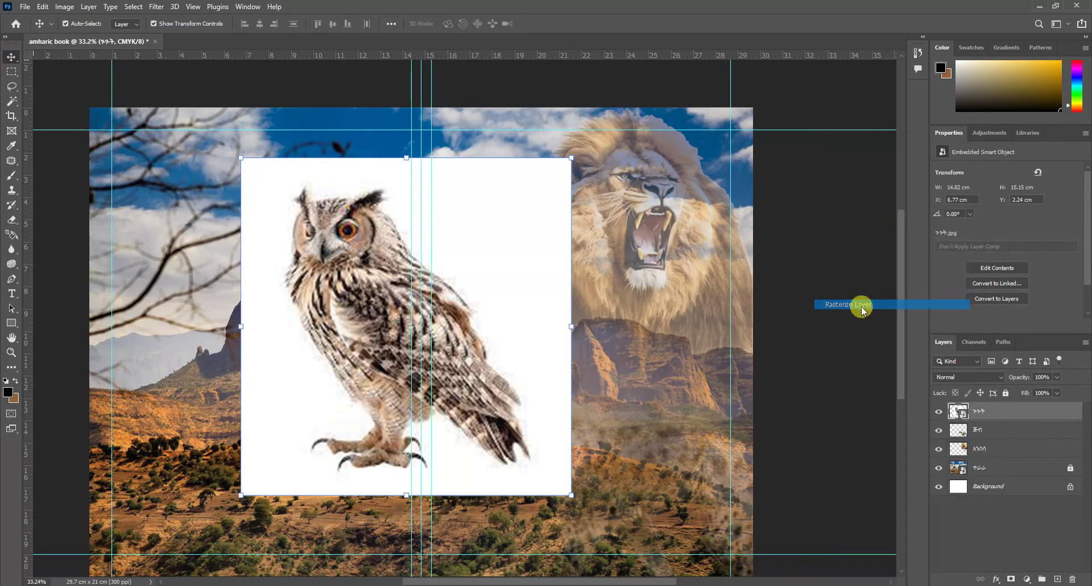
Step: Delete the owl's white background with the Magic Wand and deselect
left_click(13, 101)
left_click(449, 243)
key("Delete")
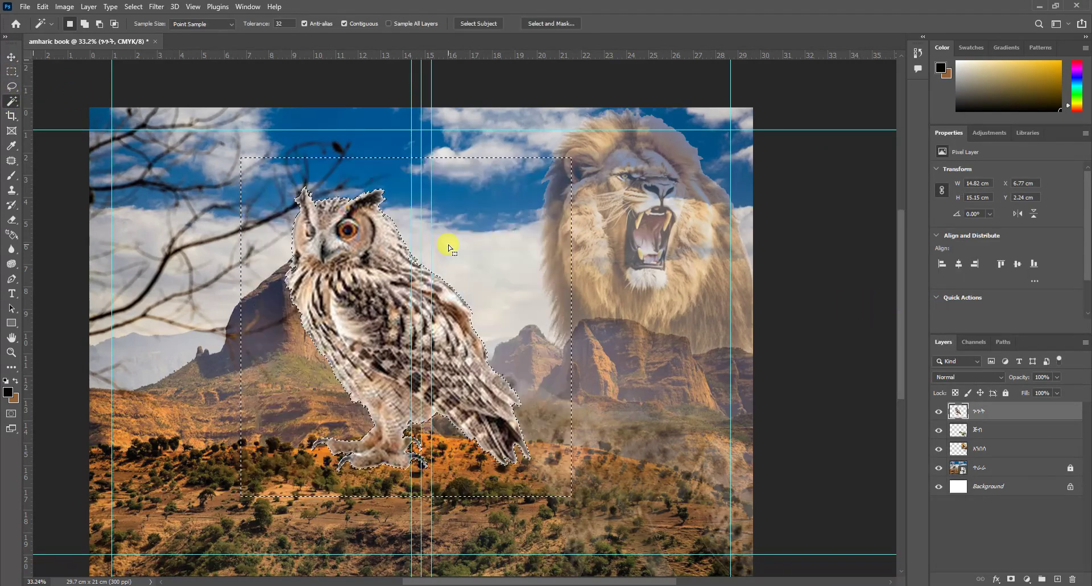
key("ctrl+d")
Step: Move the owl to the cover's left side and flip it horizontally
key("v")
left_click_drag(407, 304, 307, 278)
left_click(44, 6)
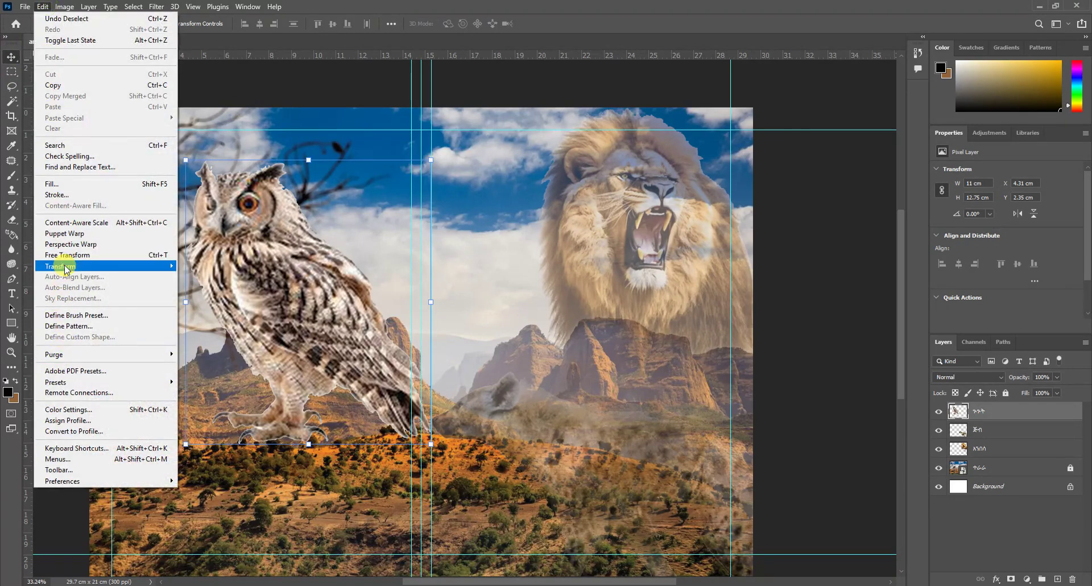
mouse_move(122, 266)
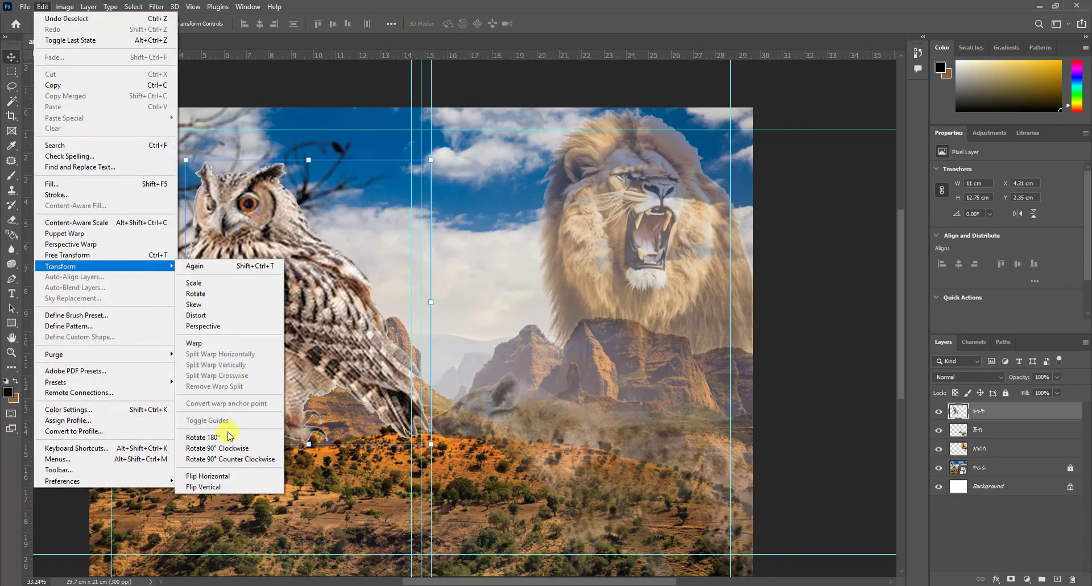
left_click(217, 477)
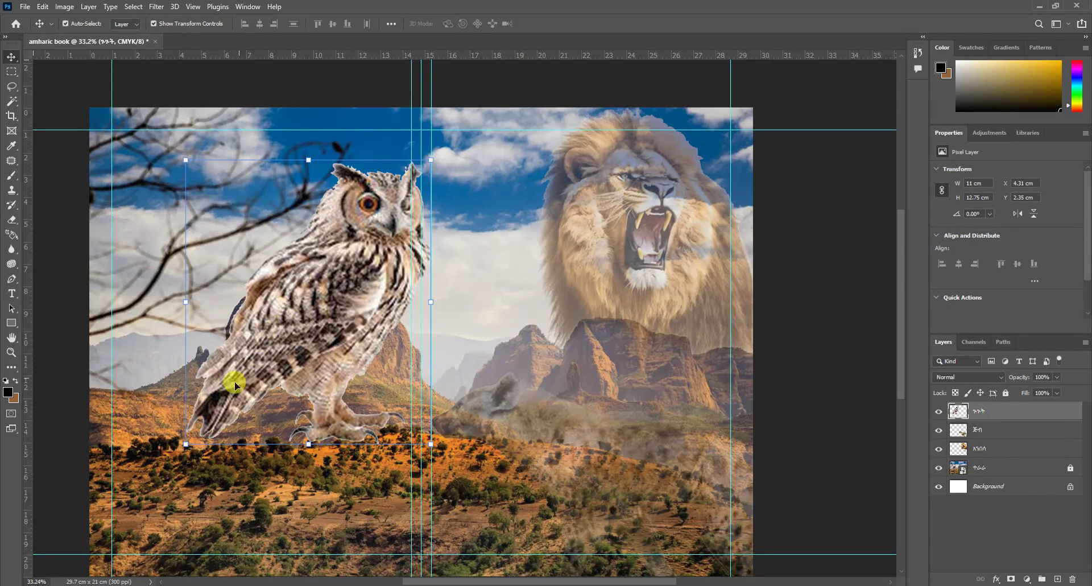
Step: Enlarge the owl, push it to the top-left edge, and fade it to 43% opacity
left_click_drag(434, 159, 468, 117)
left_click_drag(335, 249, 219, 236)
left_click(1056, 377)
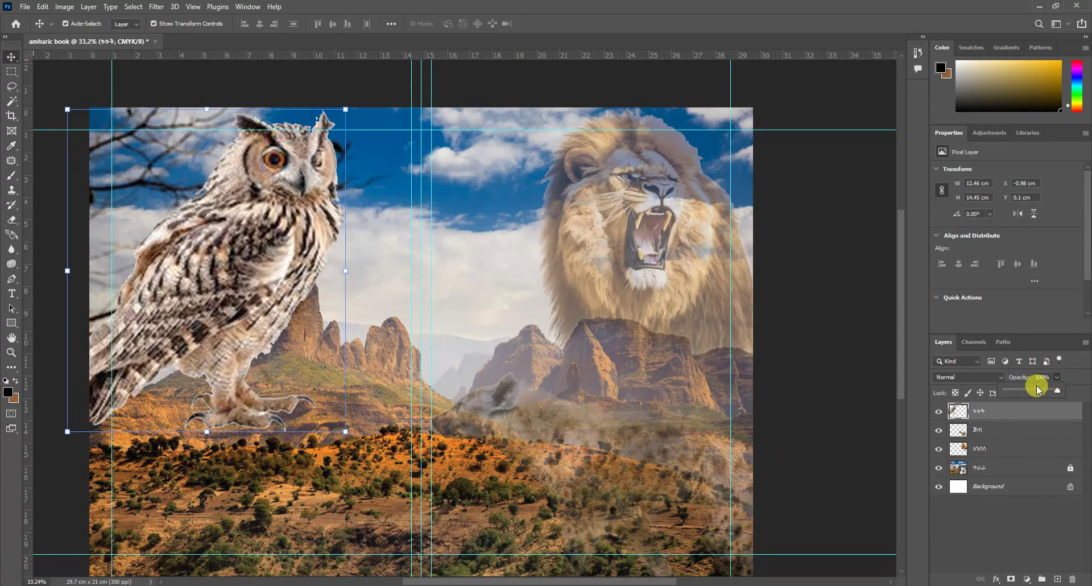
left_click(1033, 390)
left_click_drag(1032, 397, 1032, 395)
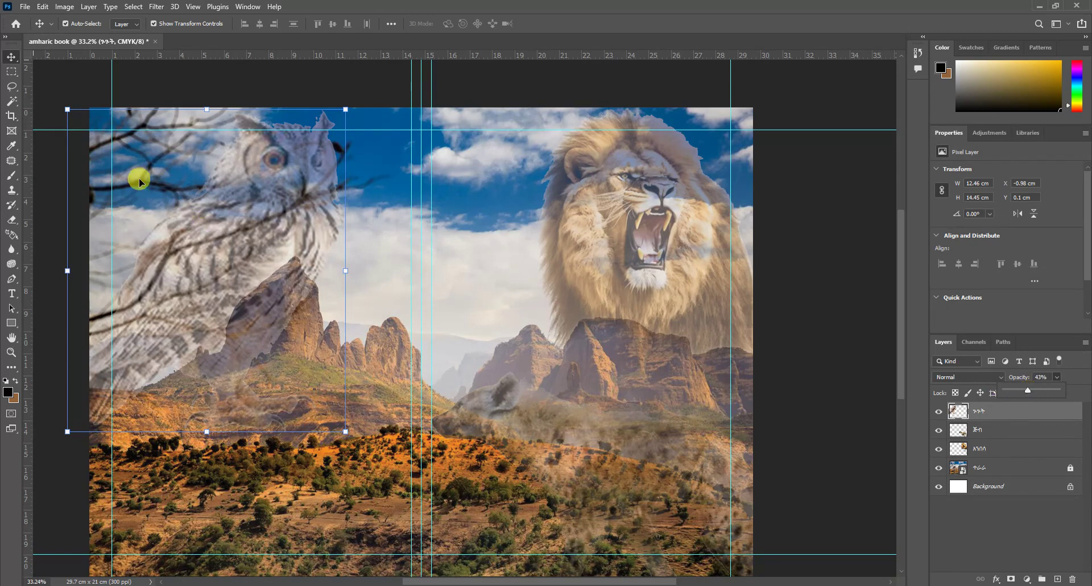
Step: Erase the owl's lower body so it blends into the mountains
left_click(12, 222)
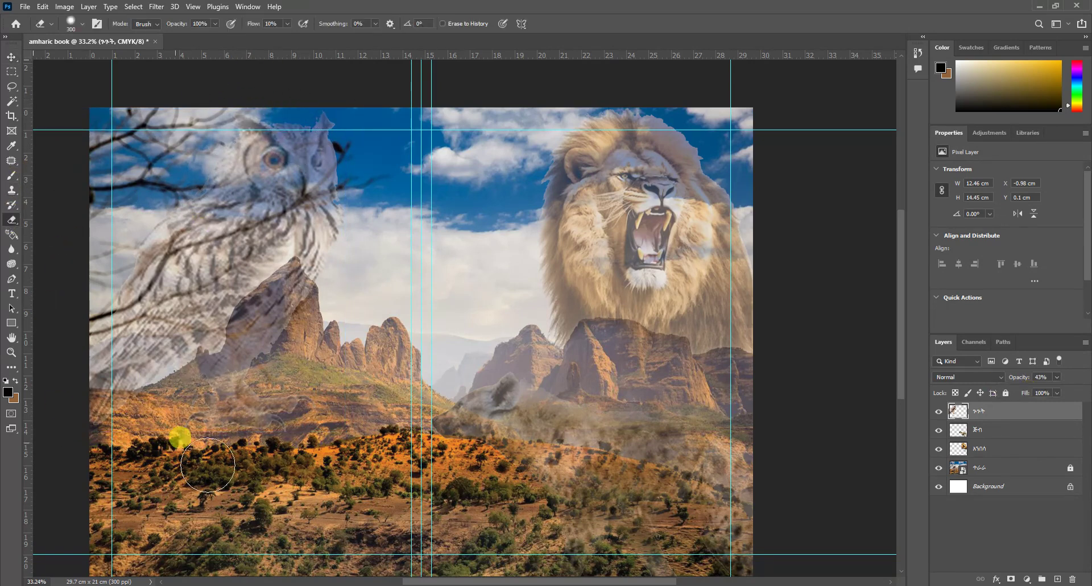
key("v")
left_click(210, 195)
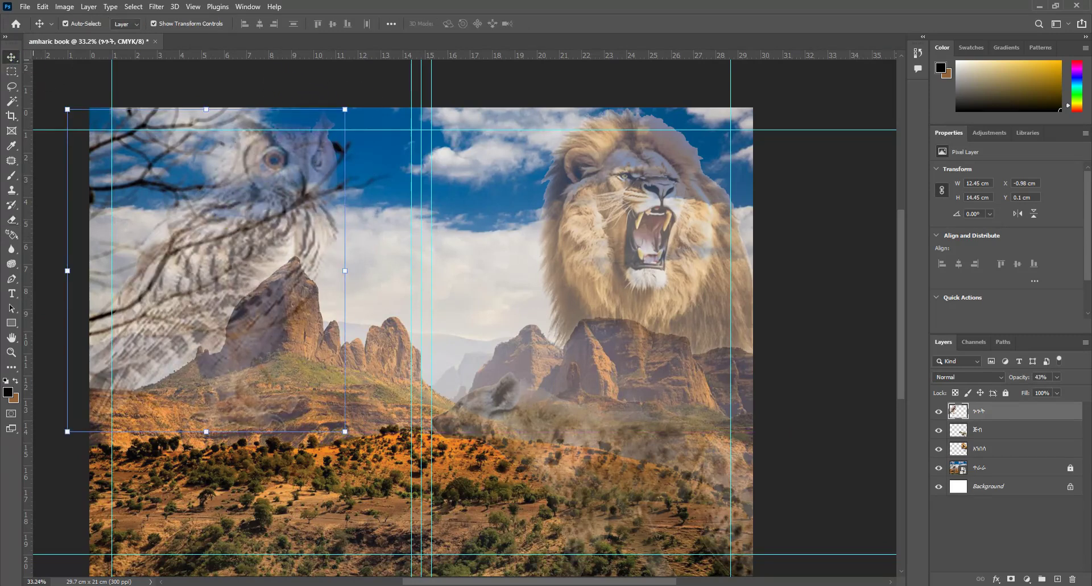
scroll(102, 336, "down", 2)
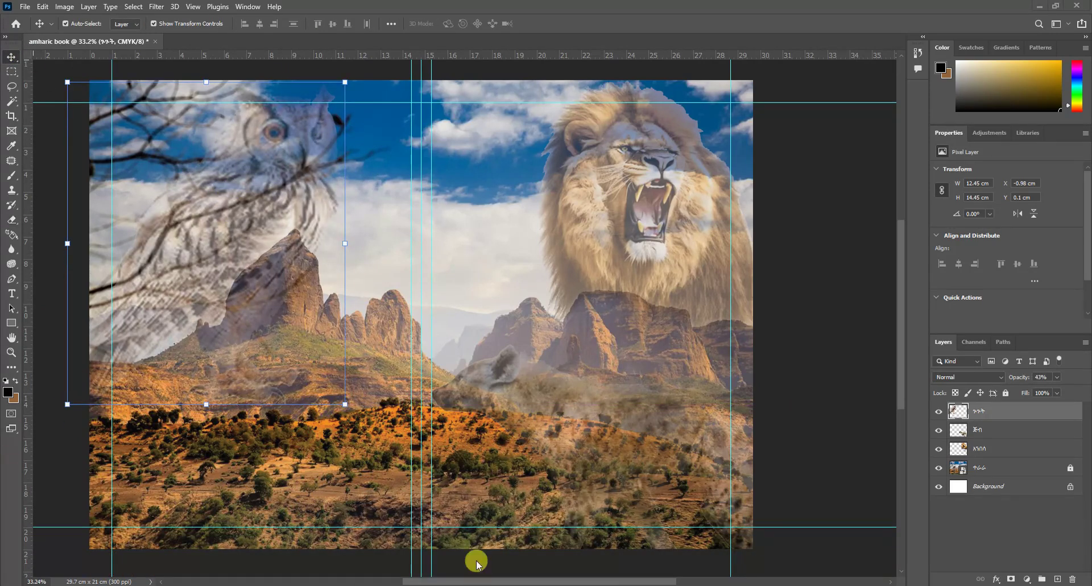
Step: Close the extra screen legehare window and drag ቀበሮ.png onto the Photoshop canvas
left_click(422, 556)
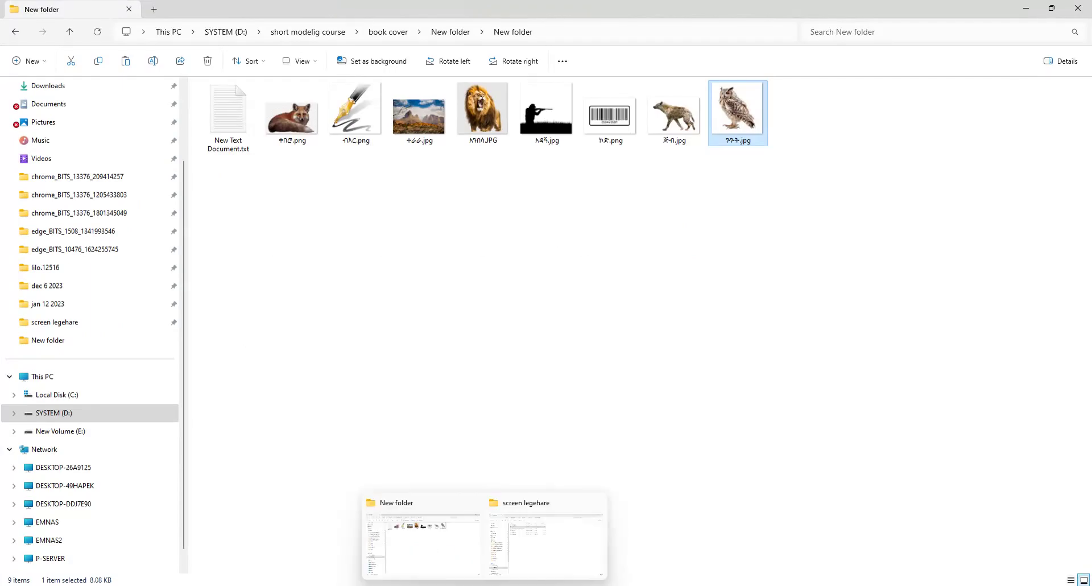
left_click(595, 504)
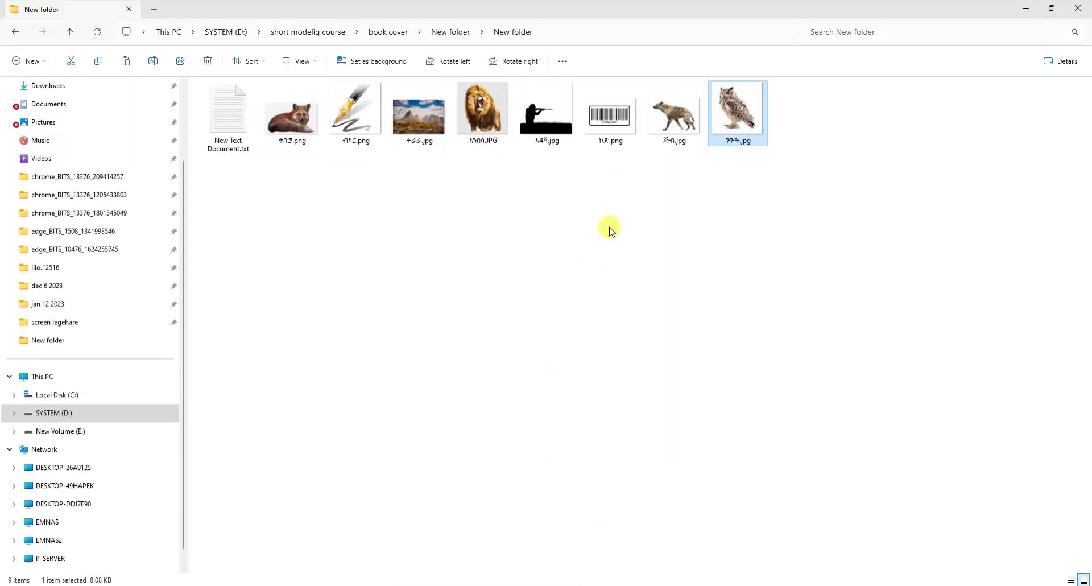
left_click_drag(298, 122, 731, 582)
left_click_drag(736, 536, 278, 443)
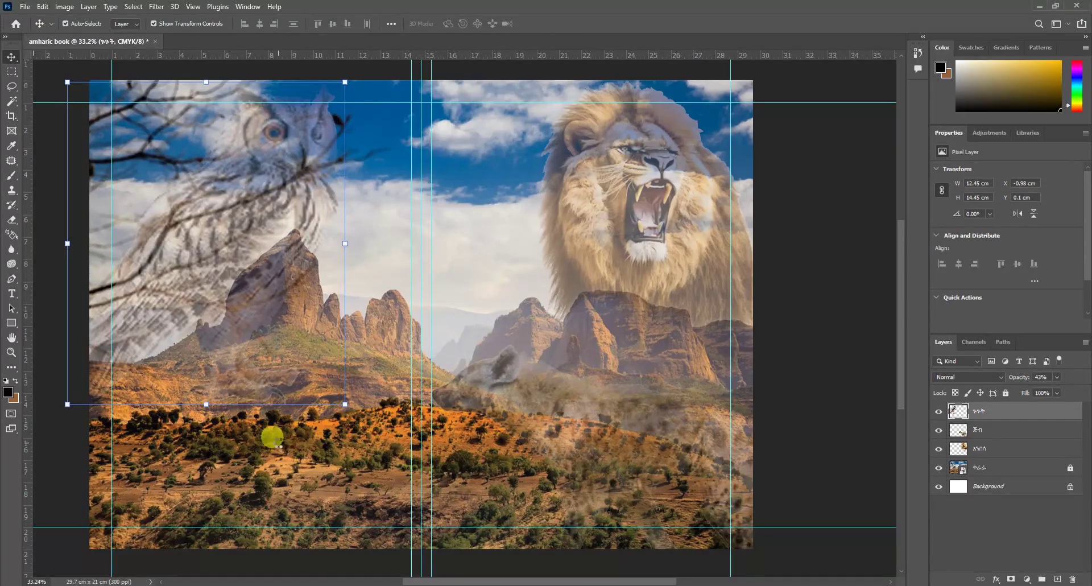
Step: Shrink and position the placed fox, commit it, and convert it to pixels
left_click_drag(86, 109, 288, 237)
left_click_drag(516, 296, 452, 246)
left_click(10, 59)
right_click(965, 410)
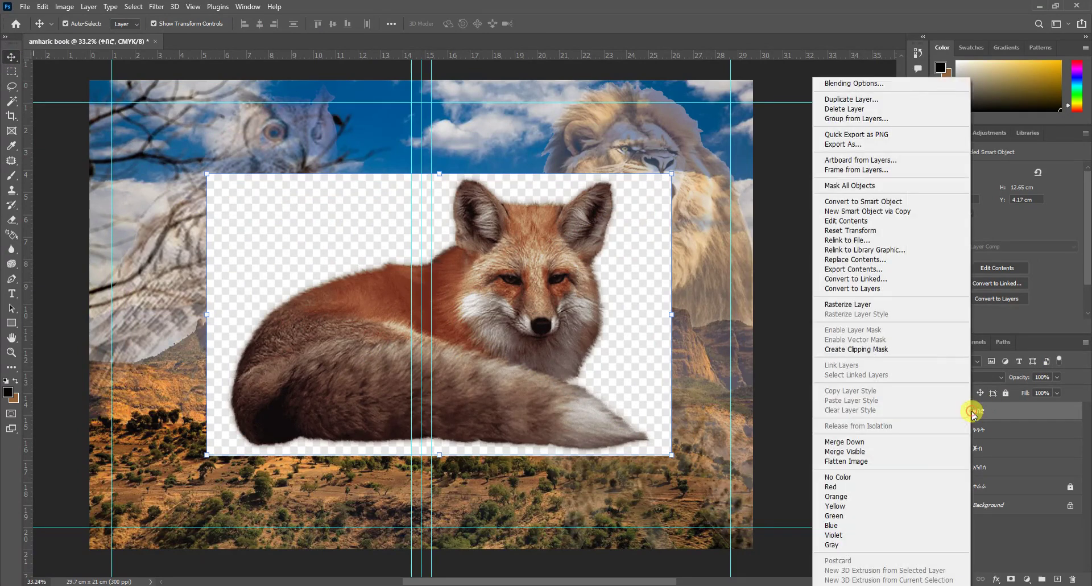
left_click(826, 290)
Step: Delete the fox's checkered background with the Magic Wand and deselect
left_click(10, 108)
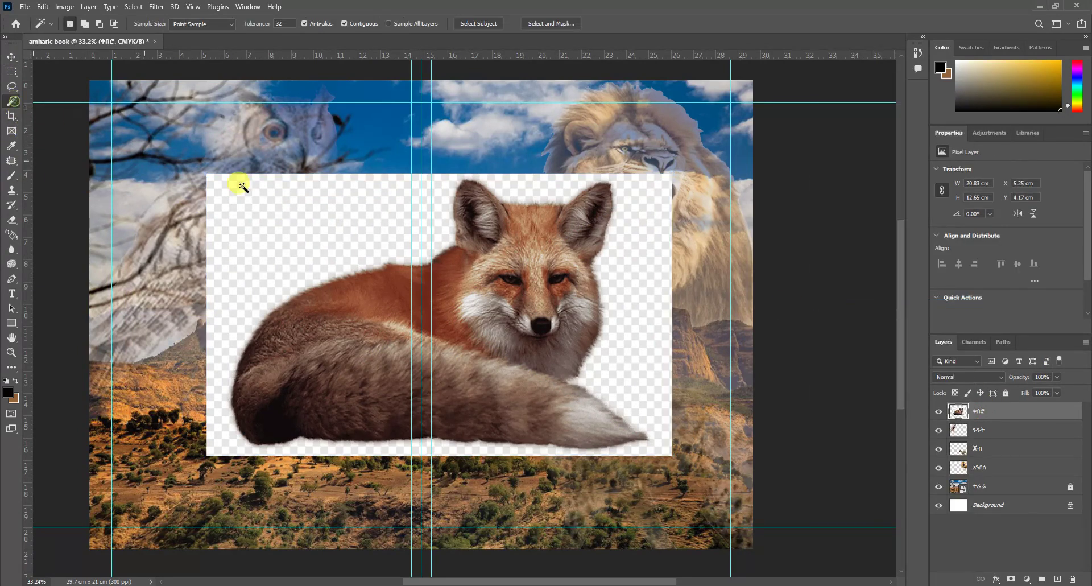
left_click(307, 223)
key("Delete")
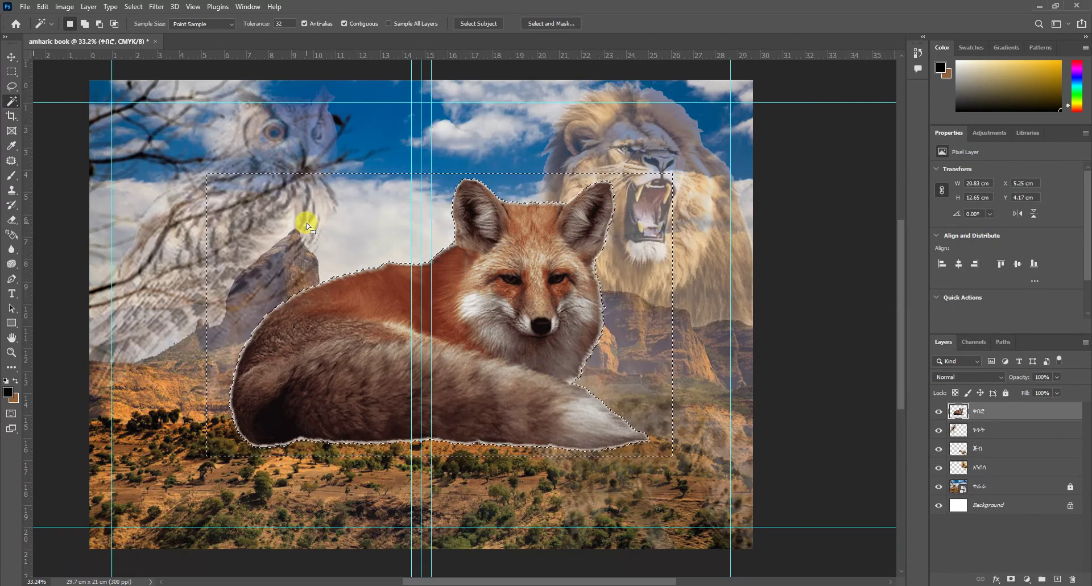
key("ctrl+d")
Step: Move the fox to the lower left at about 90% size and fade it to 51% opacity
key("ctrl+t")
left_click_drag(382, 329, 199, 448)
left_click_drag(459, 308, 443, 326)
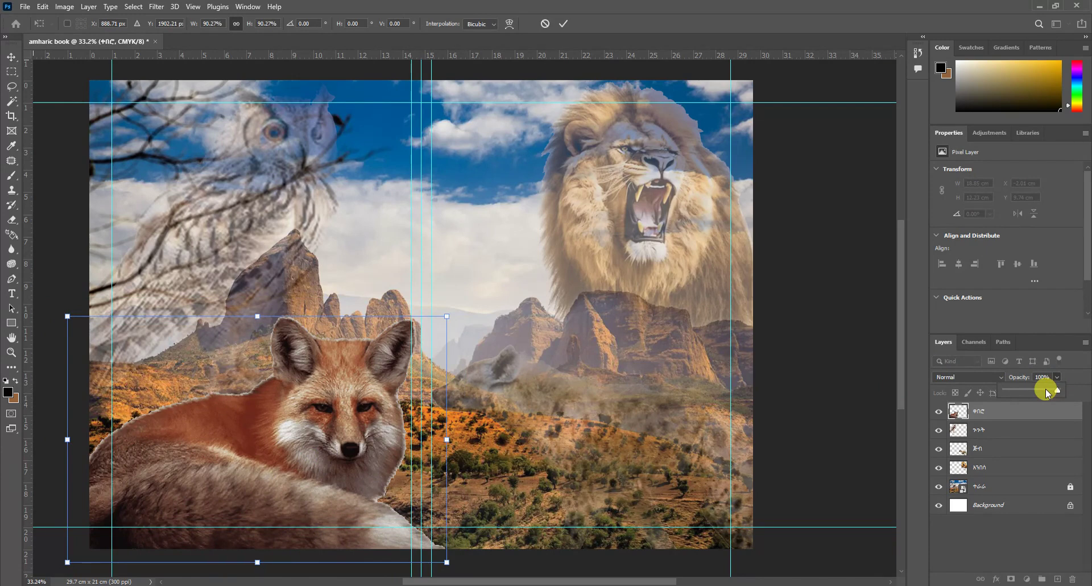
left_click_drag(1035, 394, 1035, 391)
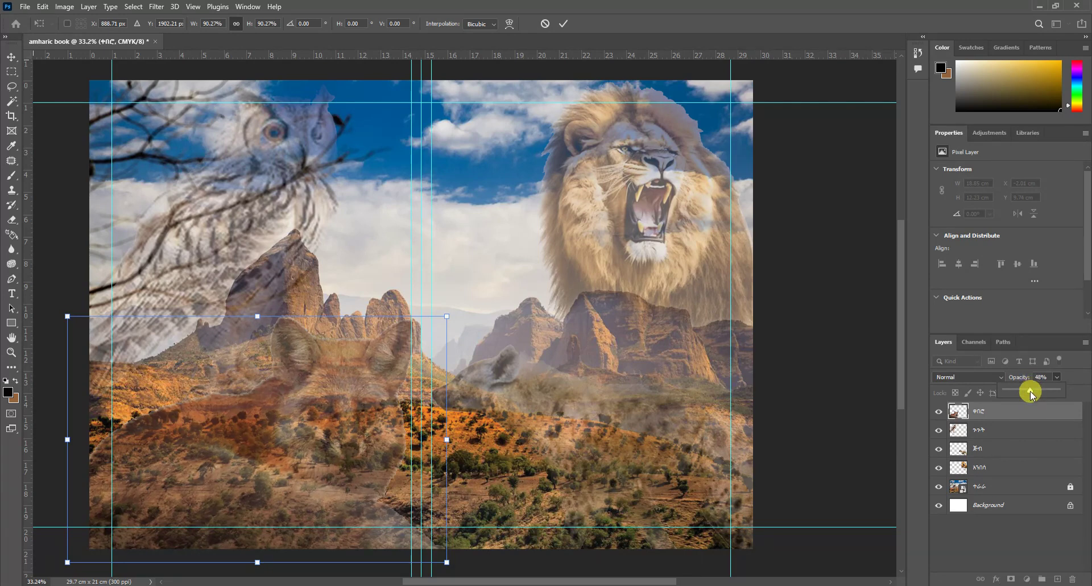
left_click(633, 288)
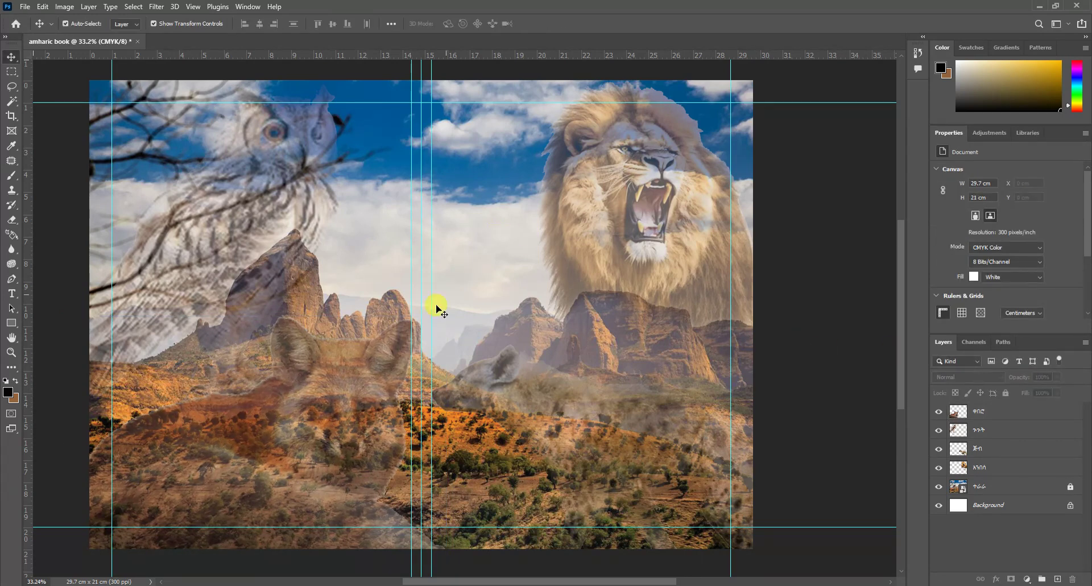
Step: Erase parts of the fox so it fades softly into the landscape
scroll(499, 235, "down", 1)
left_click(463, 303)
scroll(463, 302, "up", 1)
left_click(11, 220)
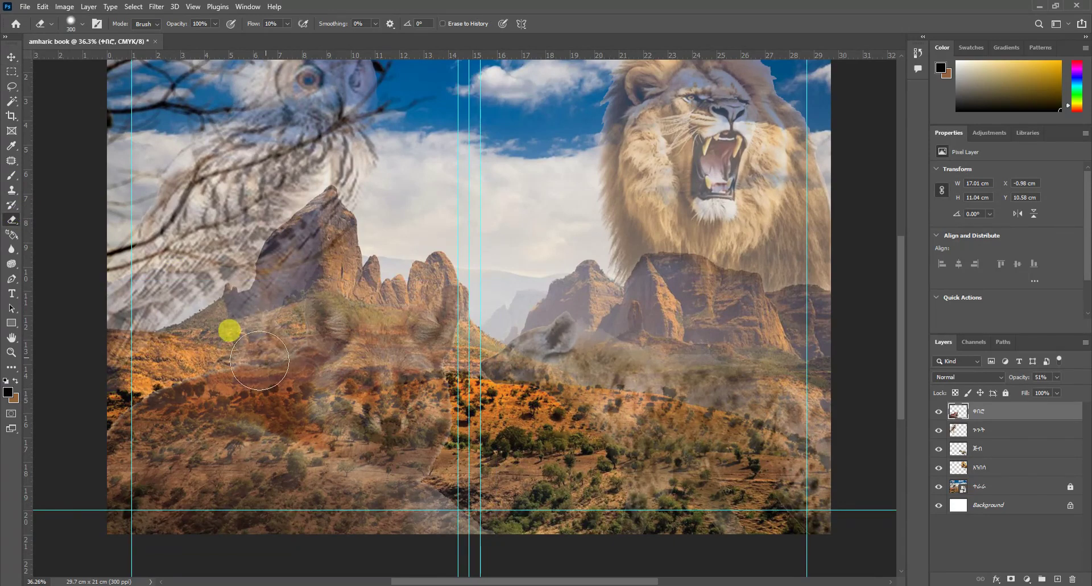
scroll(563, 319, "down", 3)
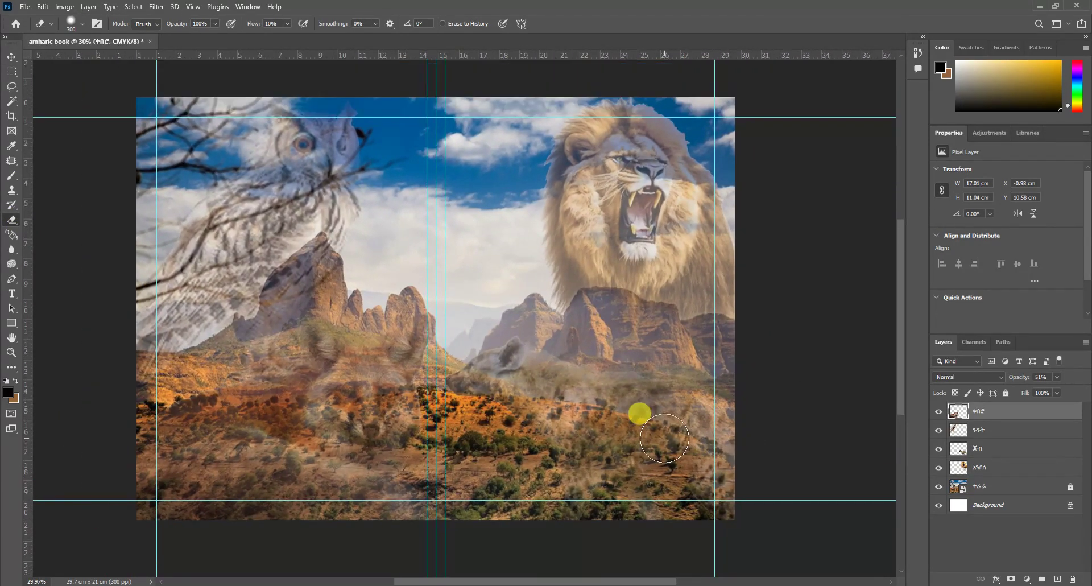
scroll(650, 338, "down", 1)
Step: Bring in the hunter image and enlarge it to about 14.46 cm at the lower left
left_click(482, 511)
left_click_drag(545, 111, 624, 460)
left_click_drag(579, 398, 367, 421)
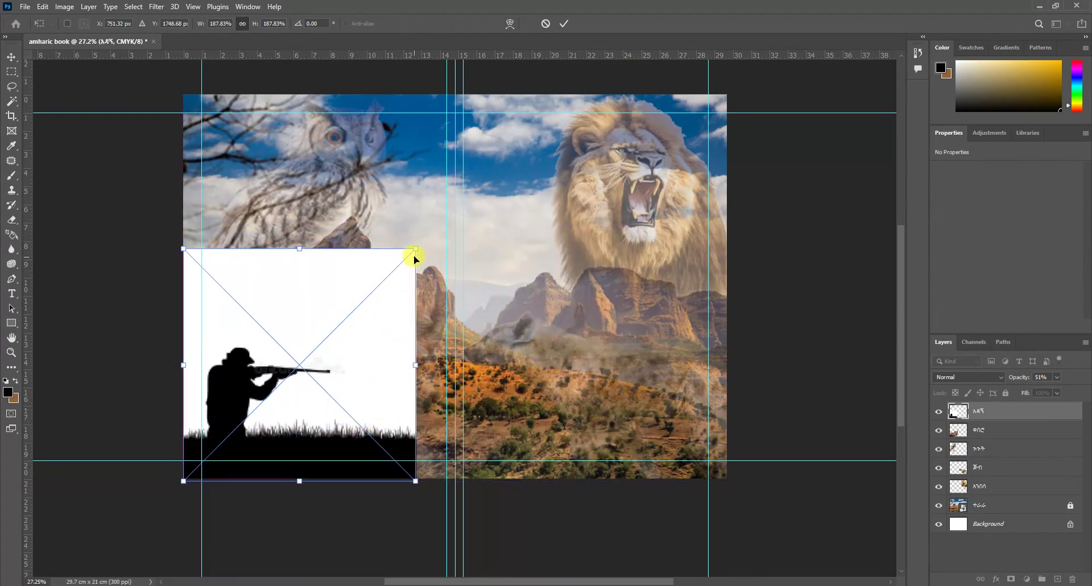
left_click_drag(415, 248, 447, 217)
key("Return")
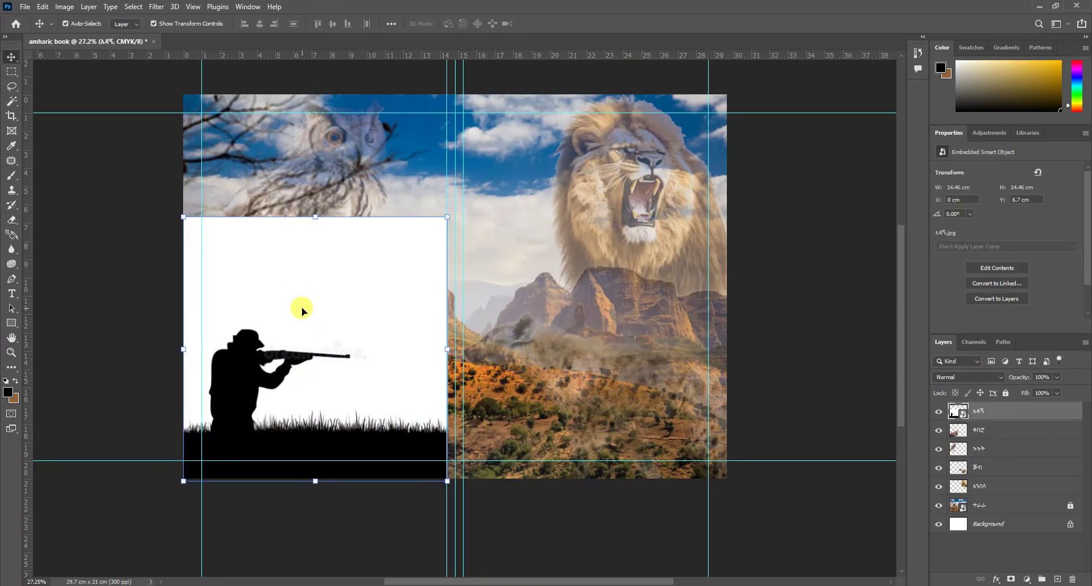
Step: Rasterize the hunter layer and delete its white background with the Magic Wand
right_click(978, 411)
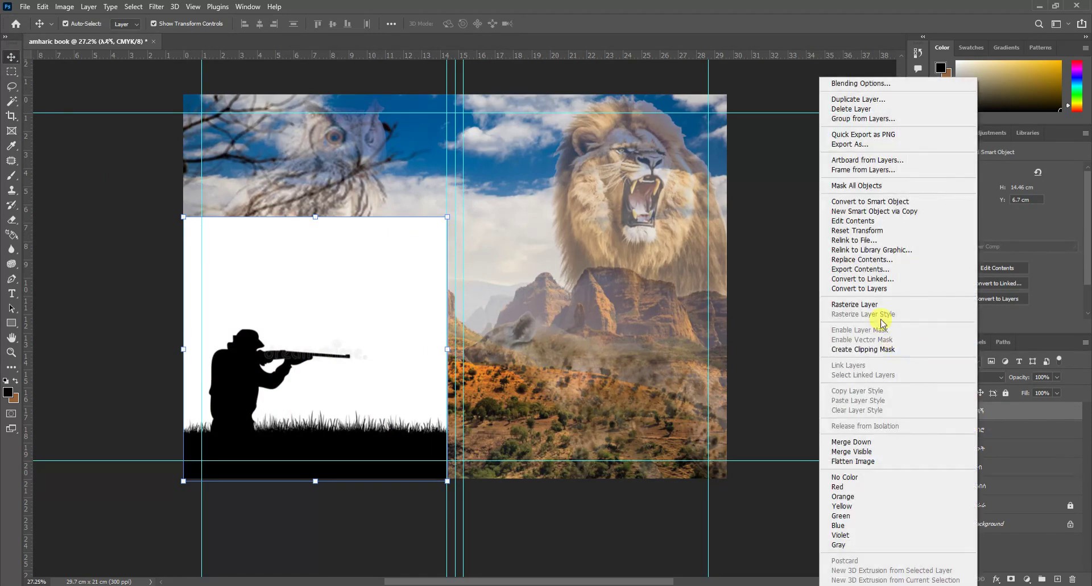
left_click(871, 305)
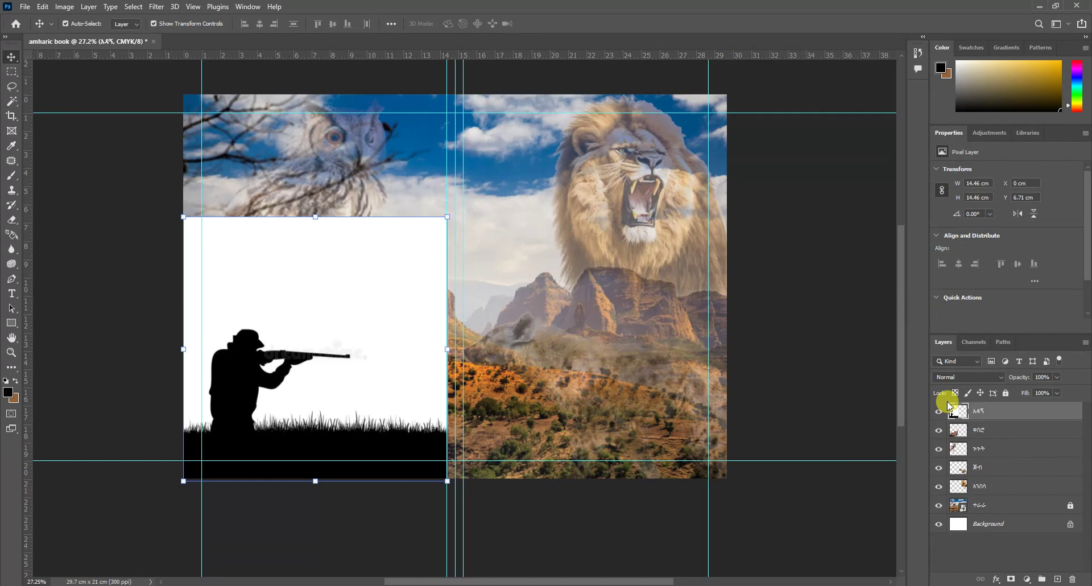
left_click(28, 114)
left_click(12, 103)
left_click(318, 283)
key("Delete")
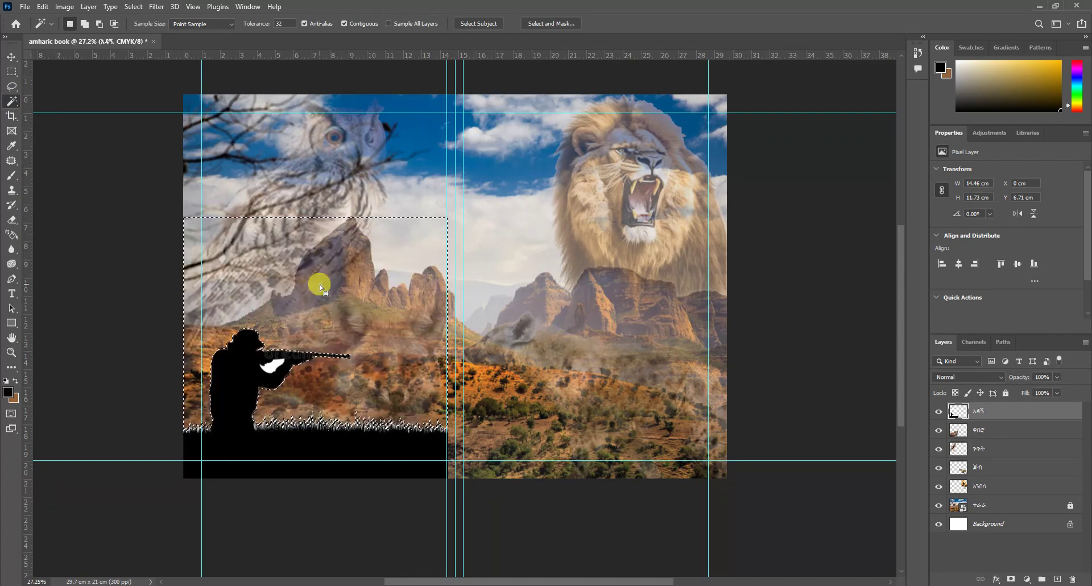
Step: Delete the remaining white patch on the hunter's arm
left_click(273, 366)
key("Delete")
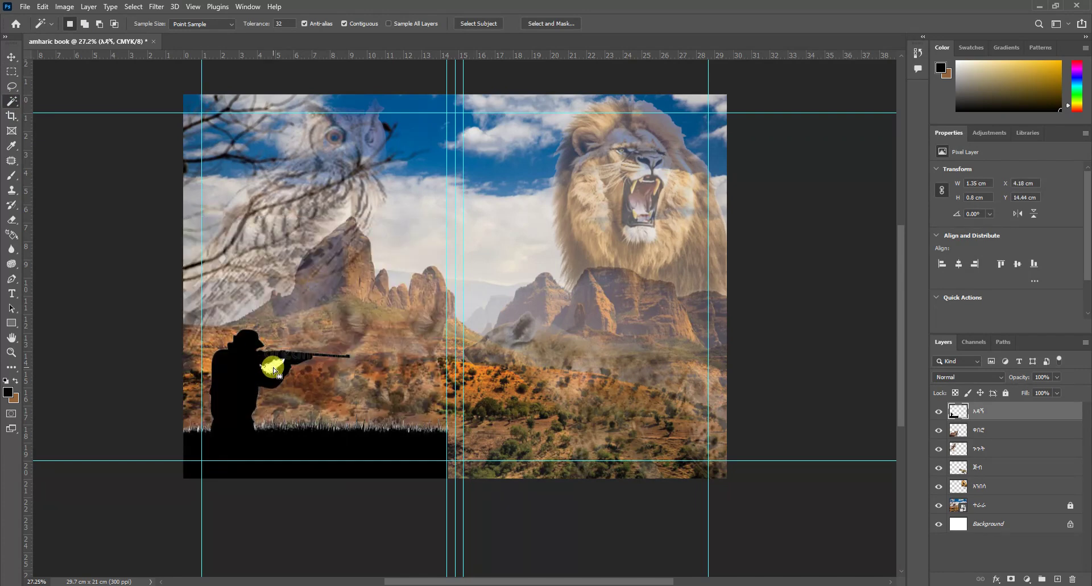
left_click(12, 71)
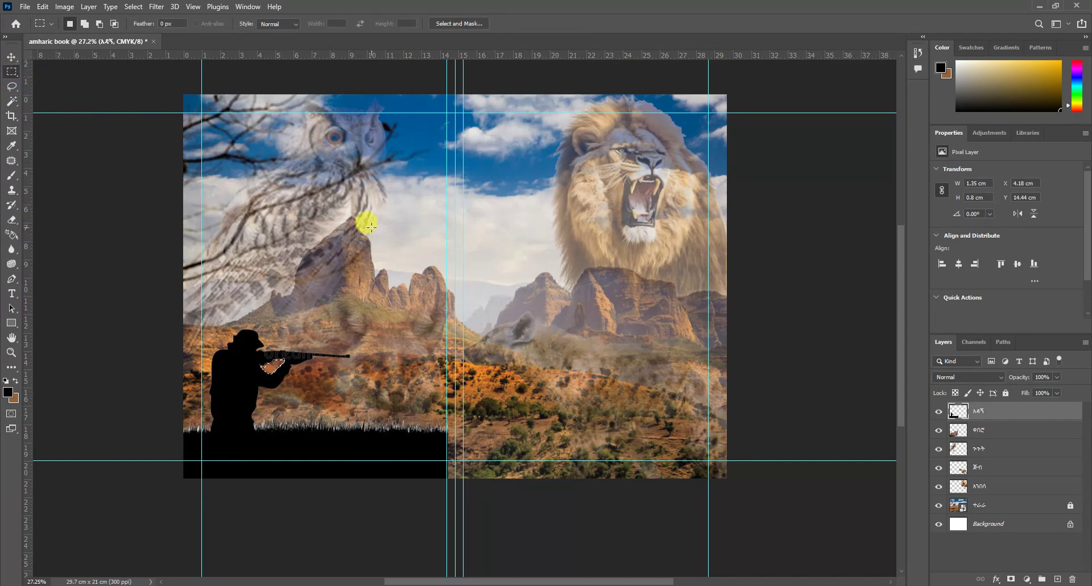
scroll(273, 390, "up", 3)
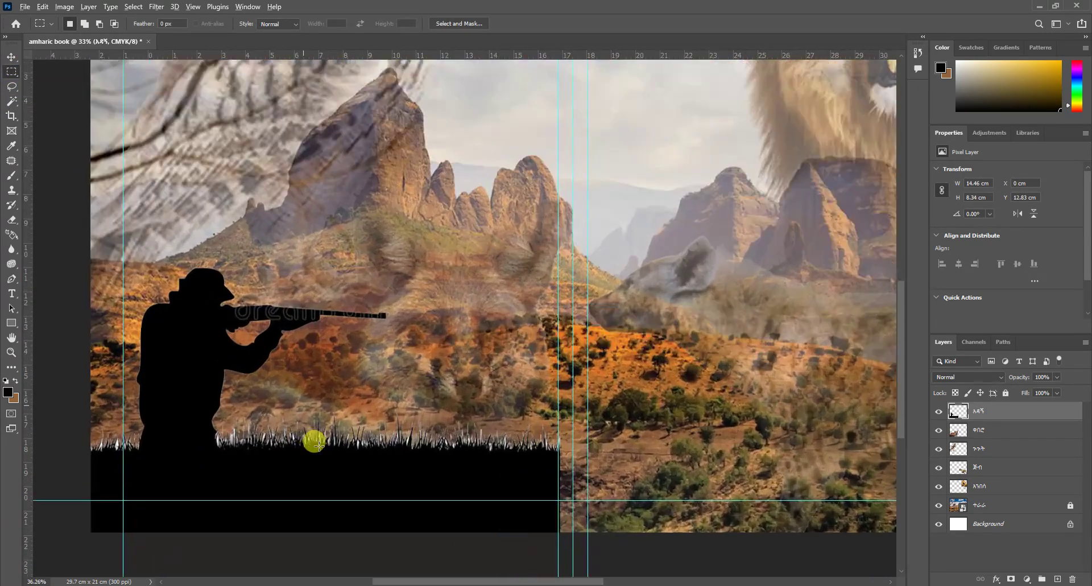
scroll(319, 444, "up", 8)
left_click(11, 367)
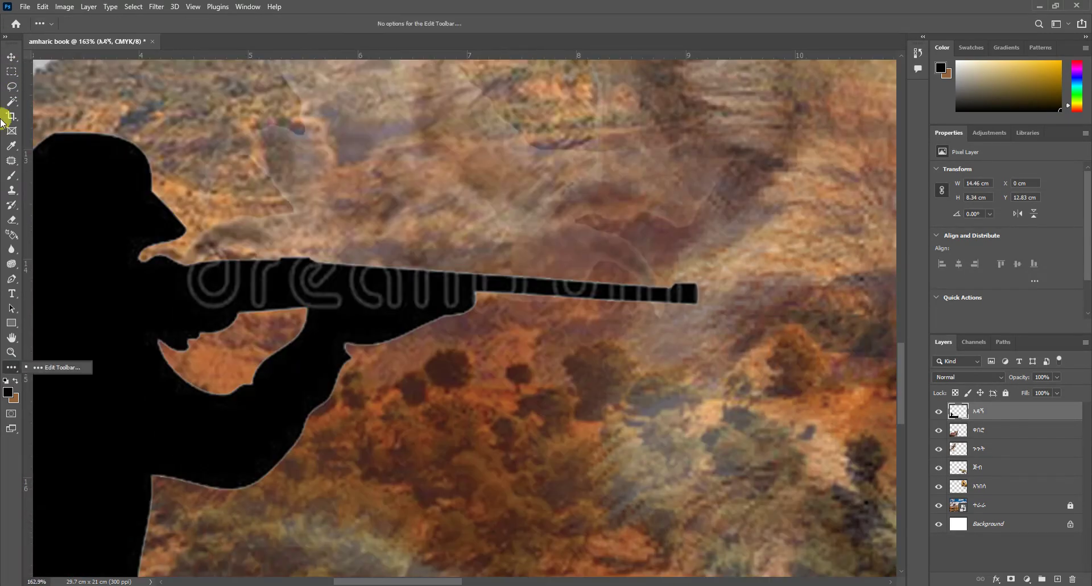
Step: Sample the silhouette's black and paint over the rifle watermark with a size-15 brush
left_click(12, 146)
left_click(70, 156)
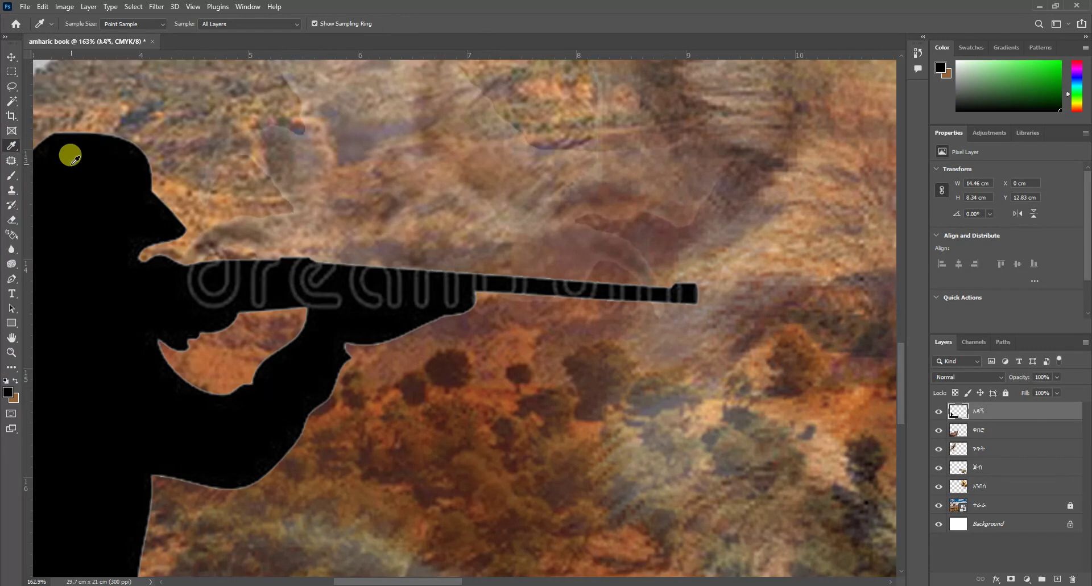
left_click(11, 175)
key("bracketleft")
key("bracketleft")
key("bracketleft")
key("bracketleft")
key("bracketleft")
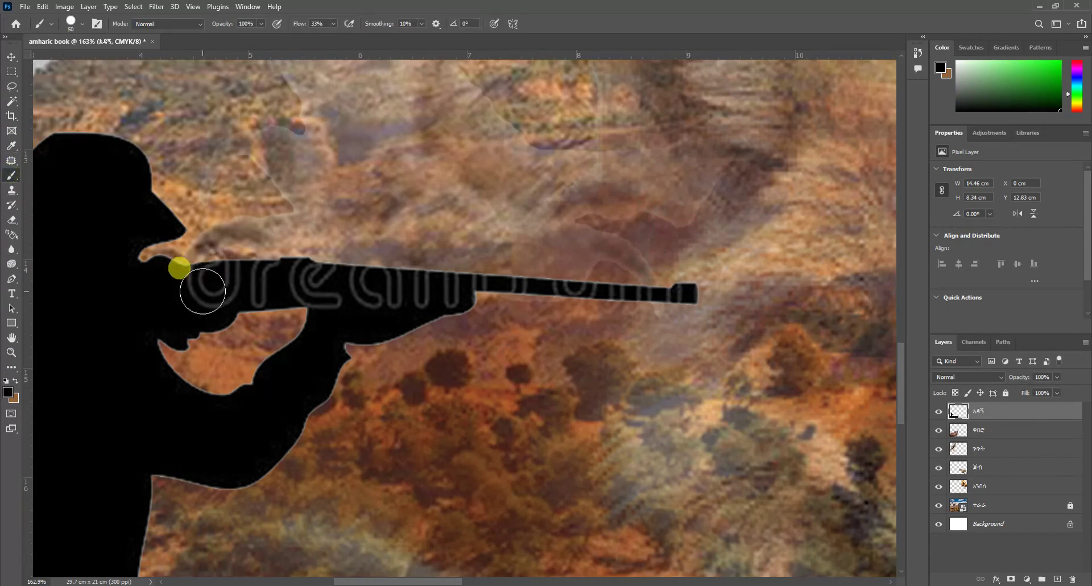
mouse_move(192, 294)
left_mouse_down()
mouse_move(213, 281)
mouse_move(231, 289)
mouse_move(195, 308)
mouse_move(250, 286)
mouse_move(239, 266)
mouse_move(190, 294)
mouse_move(310, 287)
mouse_move(285, 333)
mouse_move(306, 303)
mouse_move(358, 298)
mouse_move(337, 300)
mouse_move(368, 309)
mouse_move(394, 338)
mouse_move(339, 326)
mouse_move(461, 303)
mouse_move(531, 334)
mouse_move(594, 330)
mouse_move(593, 303)
mouse_move(849, 330)
mouse_move(701, 324)
mouse_move(640, 305)
mouse_move(835, 318)
mouse_move(635, 324)
left_mouse_up()
scroll(211, 281, "up", 2)
key("bracketleft")
key("bracketleft")
scroll(635, 324, "down", 5)
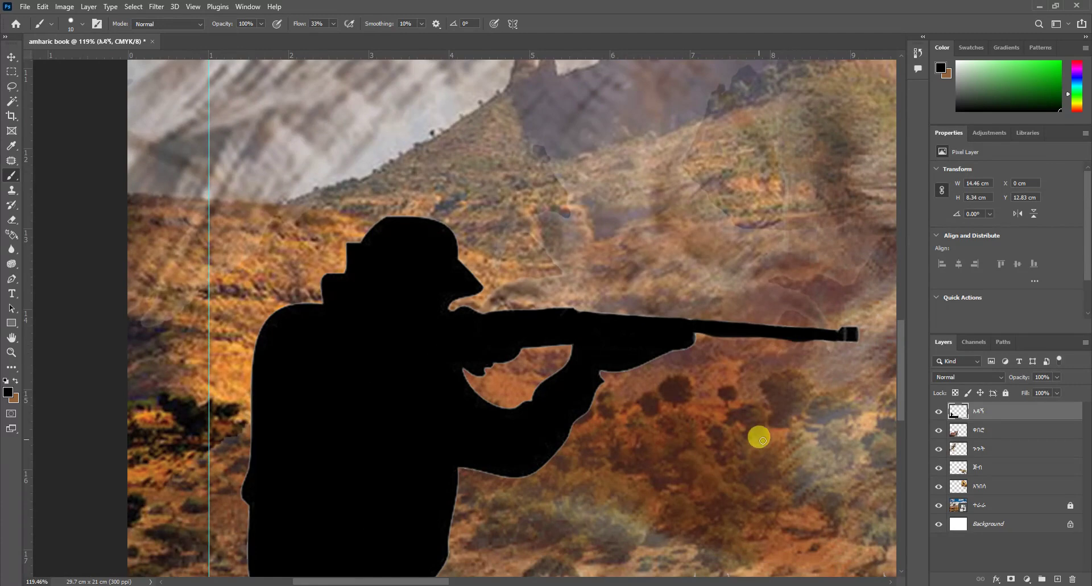
scroll(750, 424, "up", 3)
scroll(818, 354, "down", 6)
left_click(12, 57)
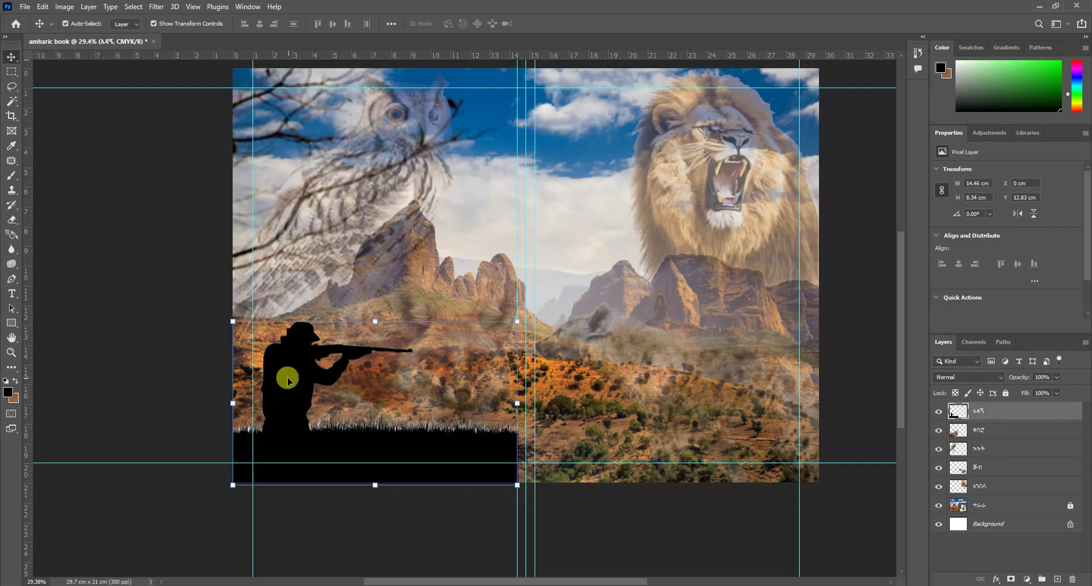
Step: Duplicate the hunter onto the right half and flip the copy horizontally to face the original
left_click_drag(288, 406, 589, 421, "alt")
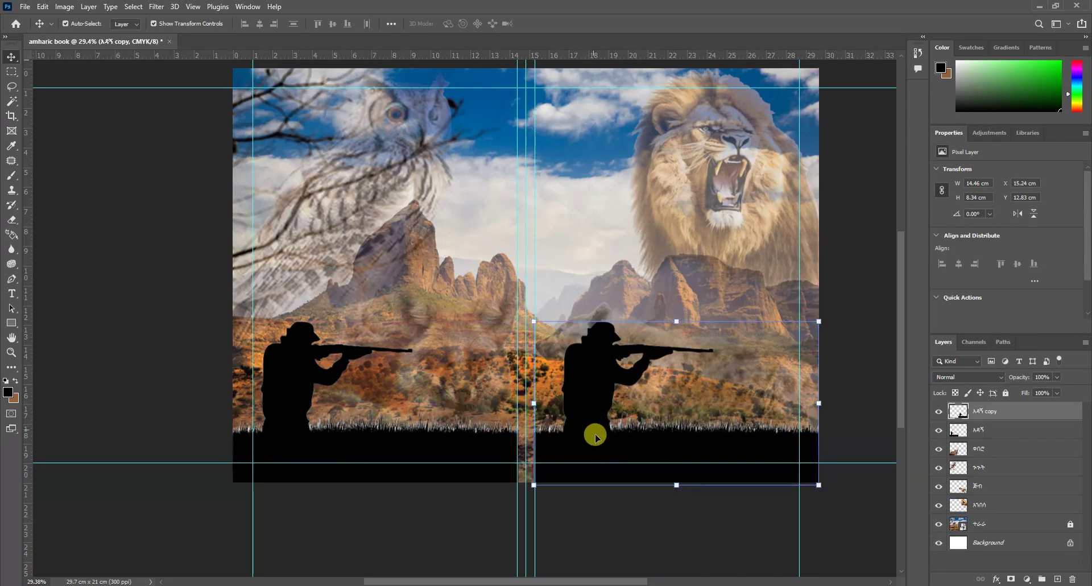
right_click(610, 449)
left_click(597, 378)
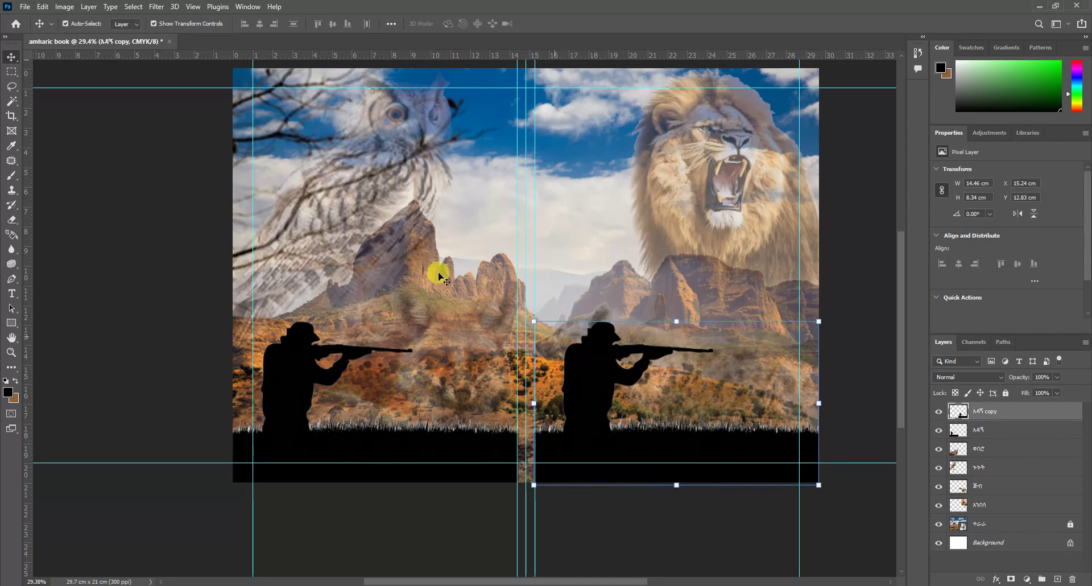
left_click(42, 7)
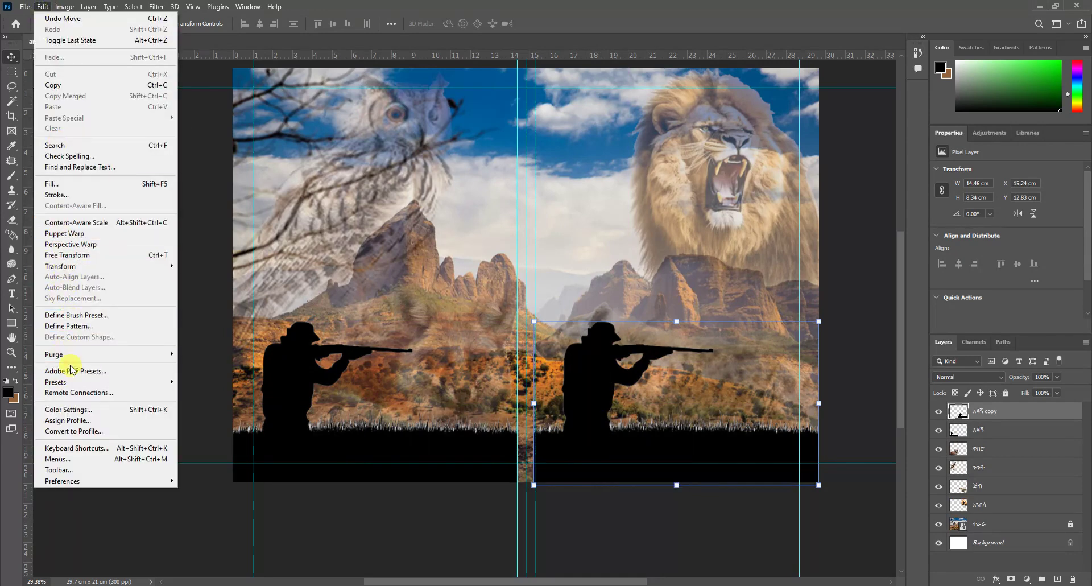
mouse_move(72, 268)
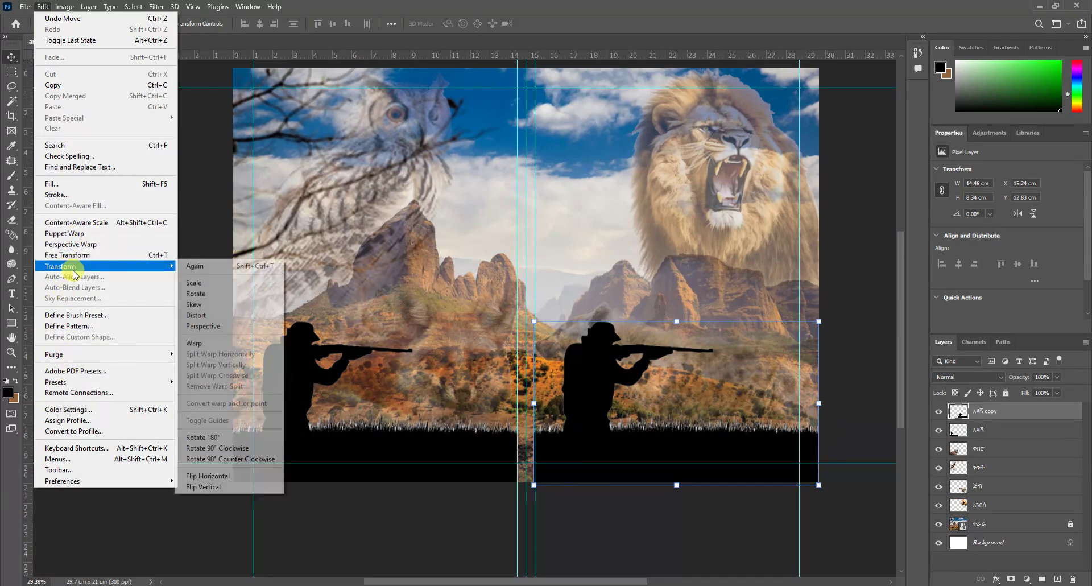
left_click(209, 476)
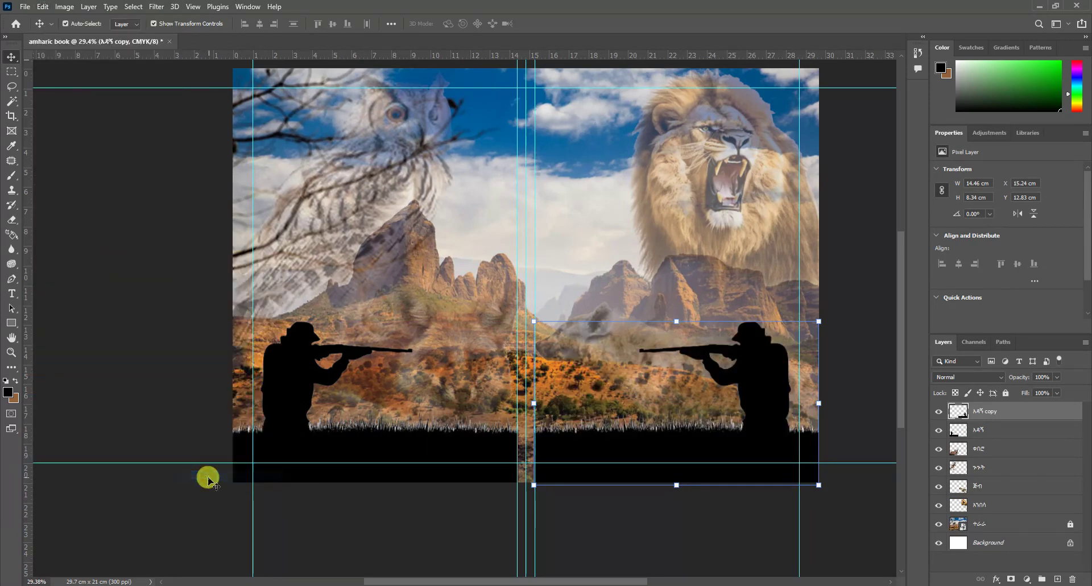
Step: Place the barcode image from File Explorer onto the middle of the spread
left_click(487, 549)
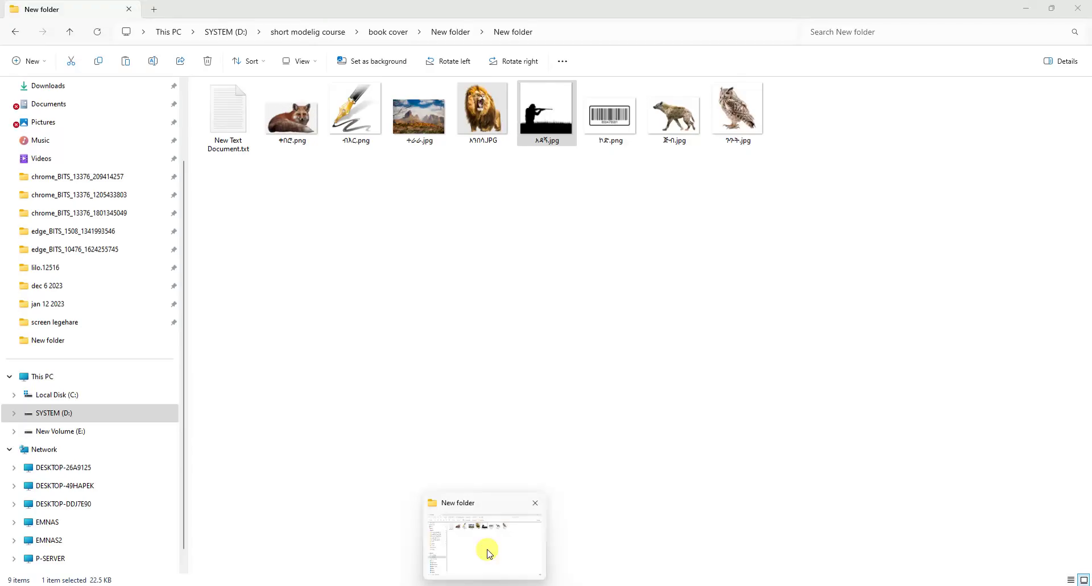
left_click_drag(620, 117, 300, 472)
key("Return")
Step: Rasterize the barcode and delete its white surround
right_click(975, 415)
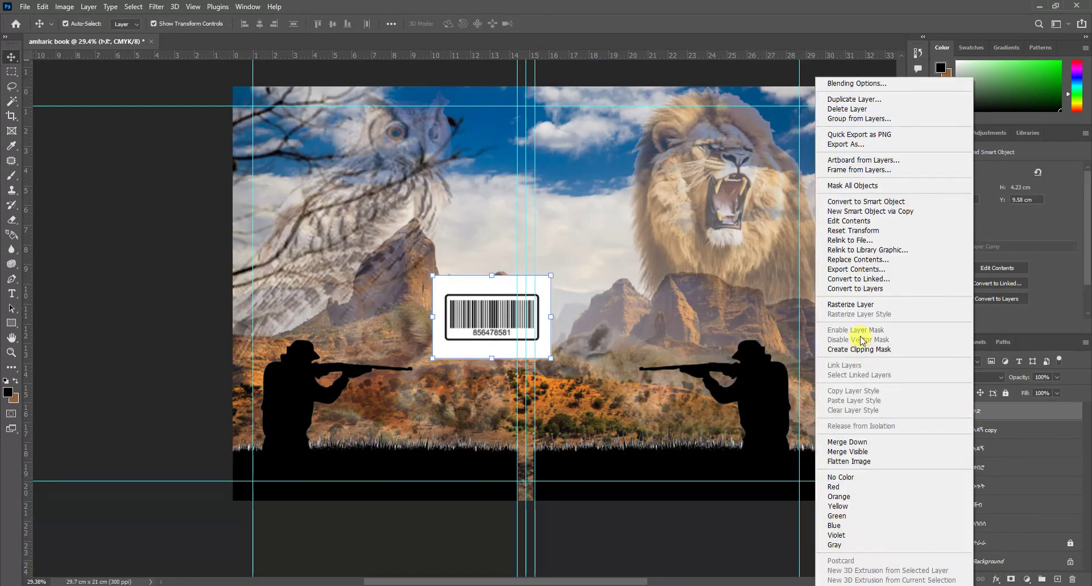
left_click(862, 303)
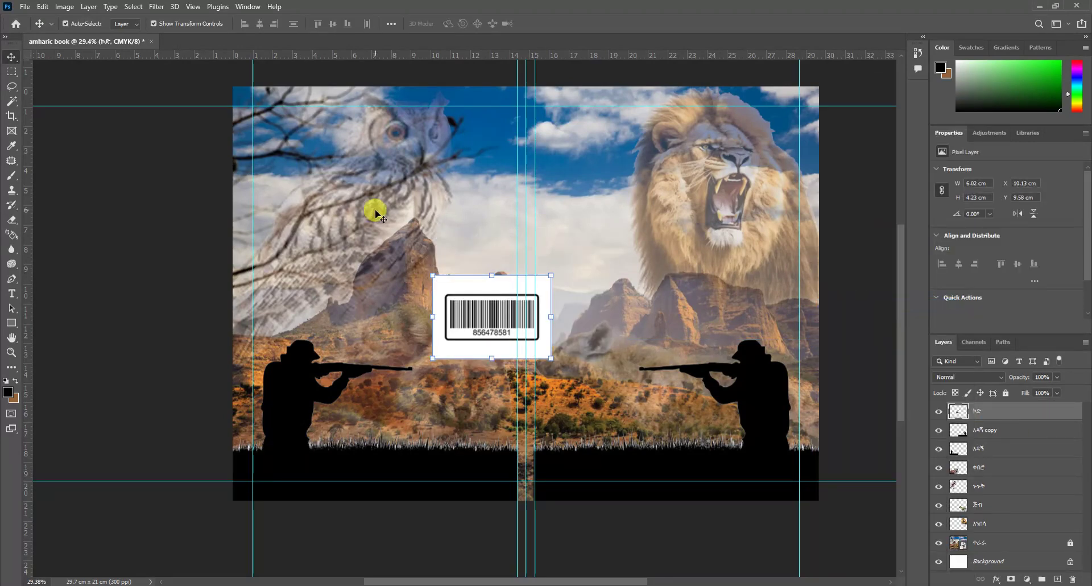
left_click(11, 101)
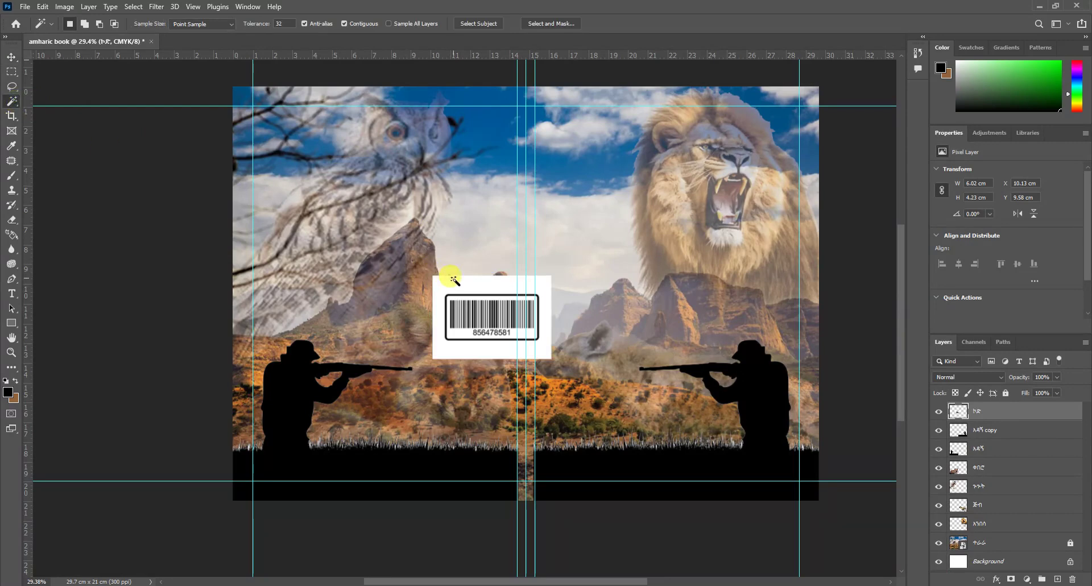
key("Delete")
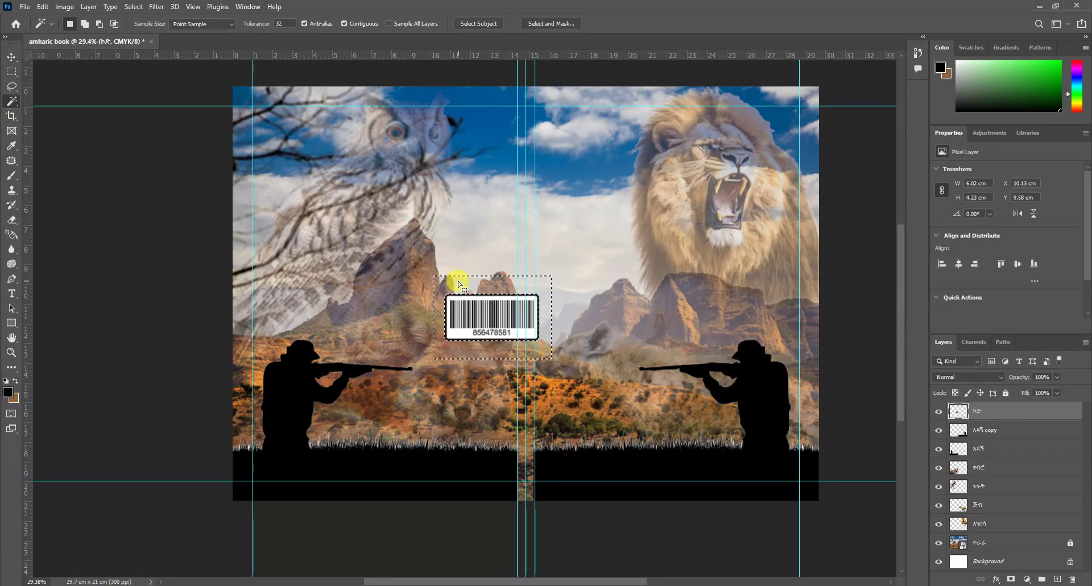
left_click(13, 73)
left_click(384, 196)
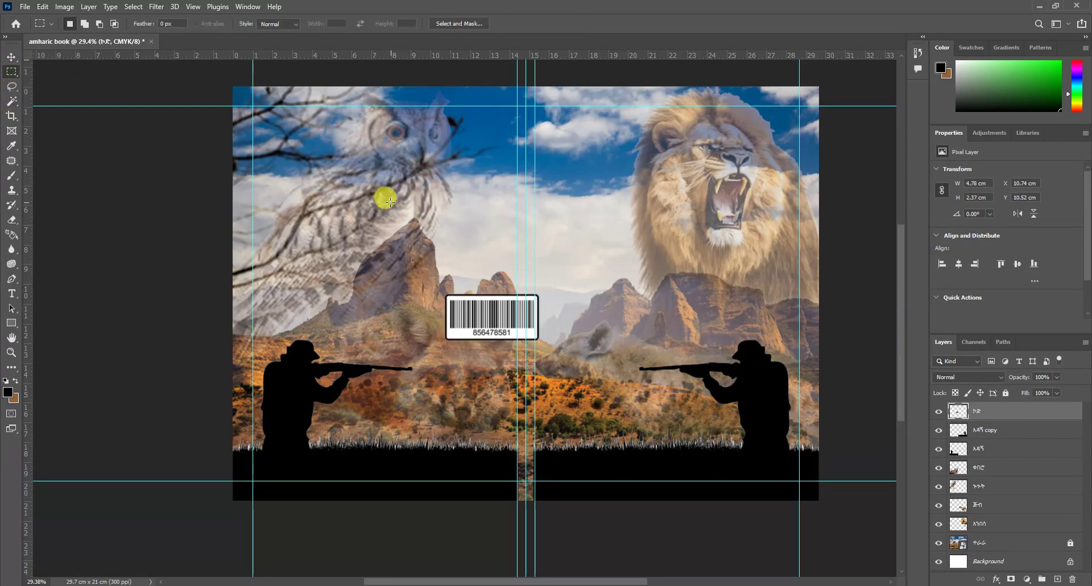
Step: Move the barcode into the bottom-left corner of the black grass strip
left_click(11, 55)
left_click_drag(491, 322, 294, 463)
left_click(11, 55)
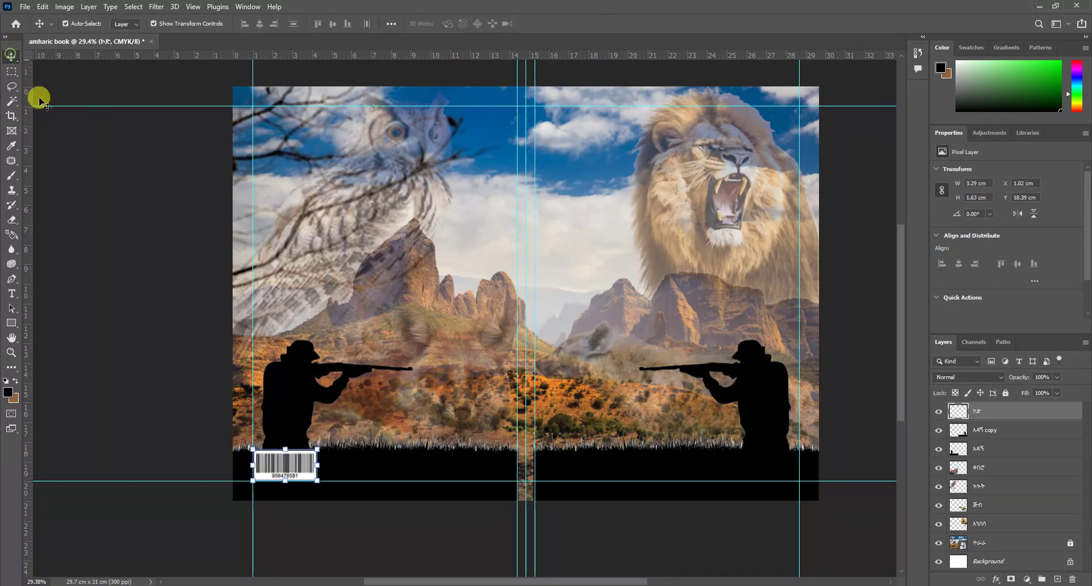
left_click(560, 325)
scroll(560, 325, "up", 1)
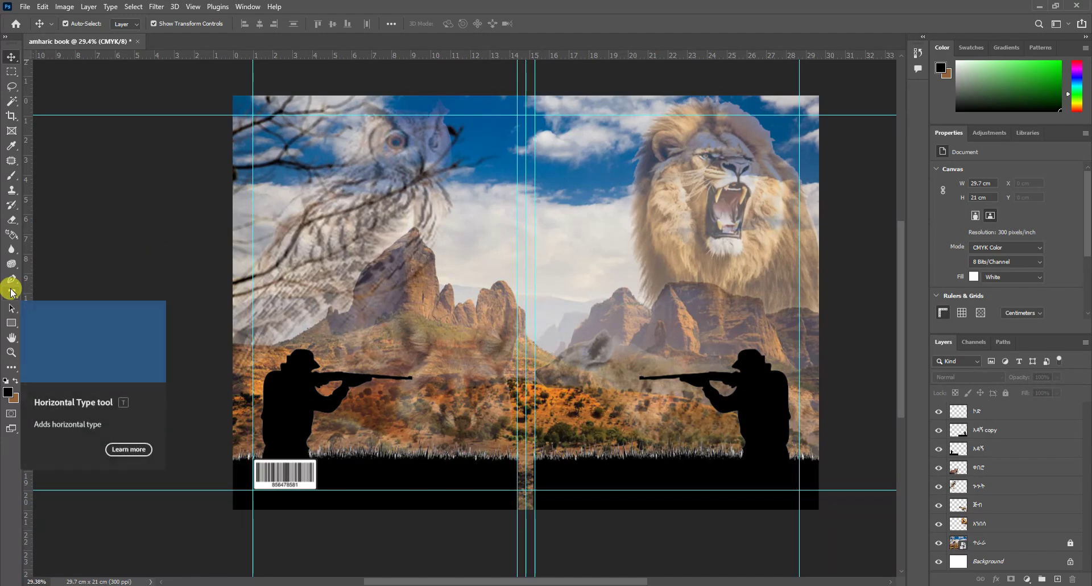
Step: Add the title ፈርጦች in Noto Sans Ethiopic Bold and move it above the lion
left_click(11, 293)
left_click(591, 145)
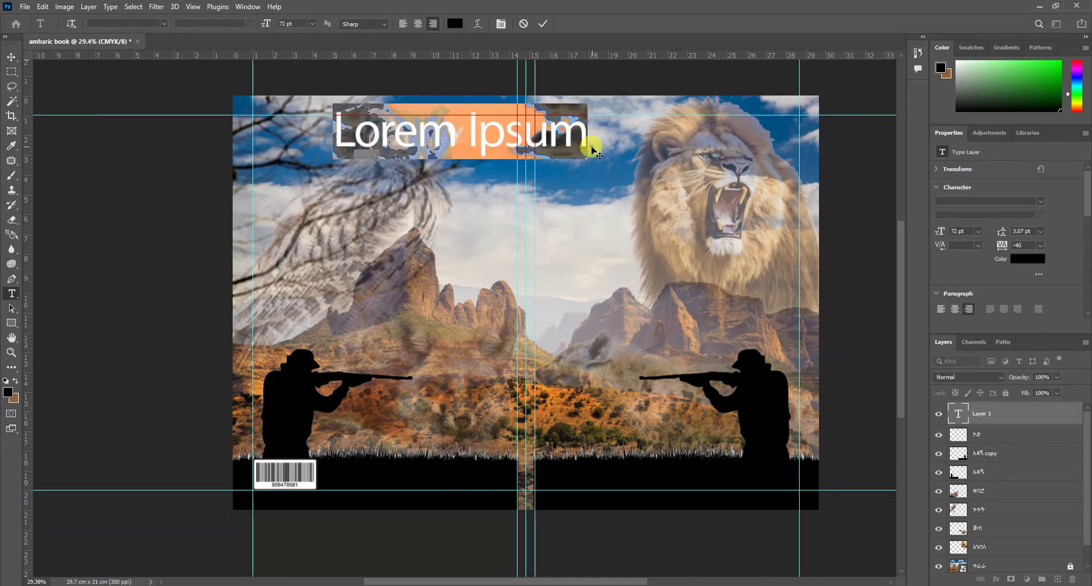
left_click(164, 24)
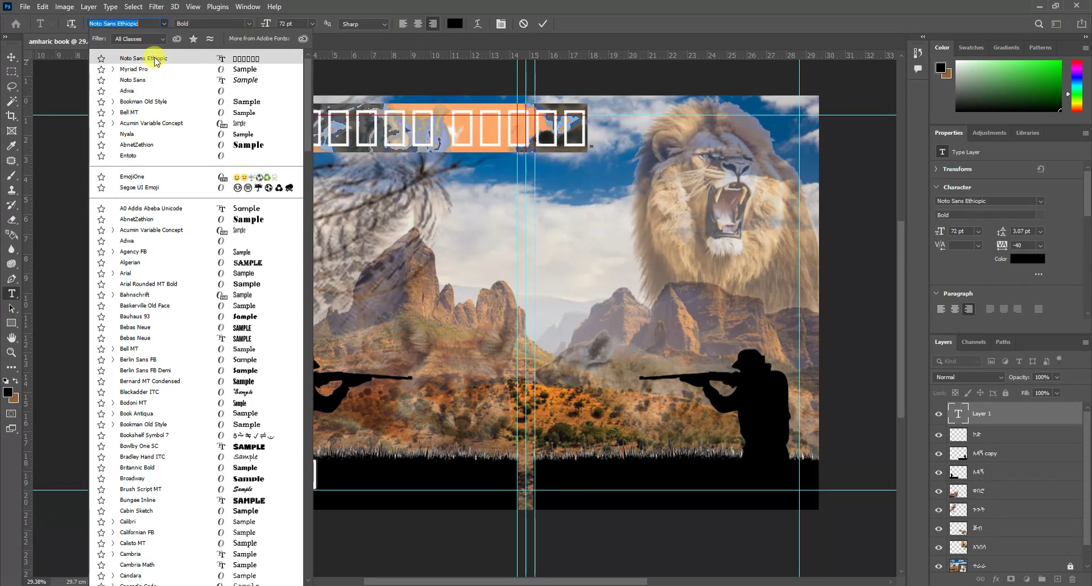
left_click(157, 59)
left_click(12, 59)
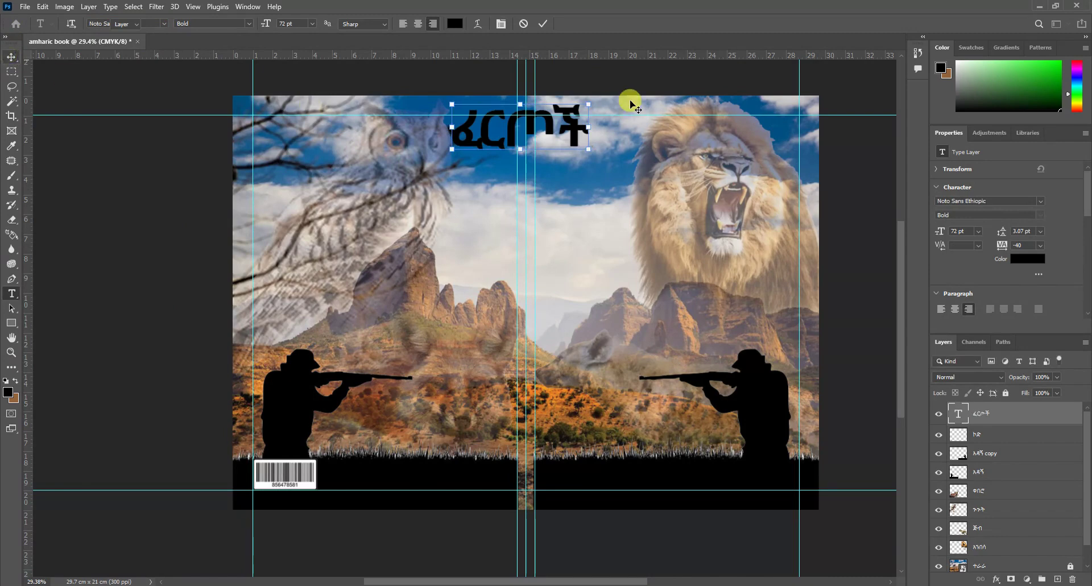
left_click_drag(574, 123, 716, 141)
Step: Change the title text colour to white
left_click(10, 294)
left_click_drag(717, 135, 596, 136)
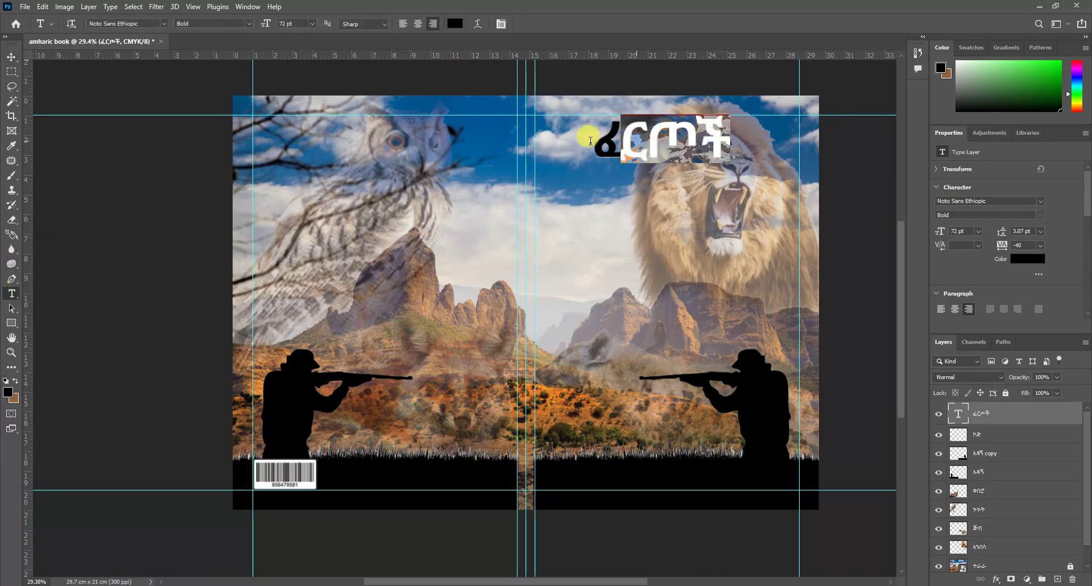
left_click(453, 23)
left_click(401, 195)
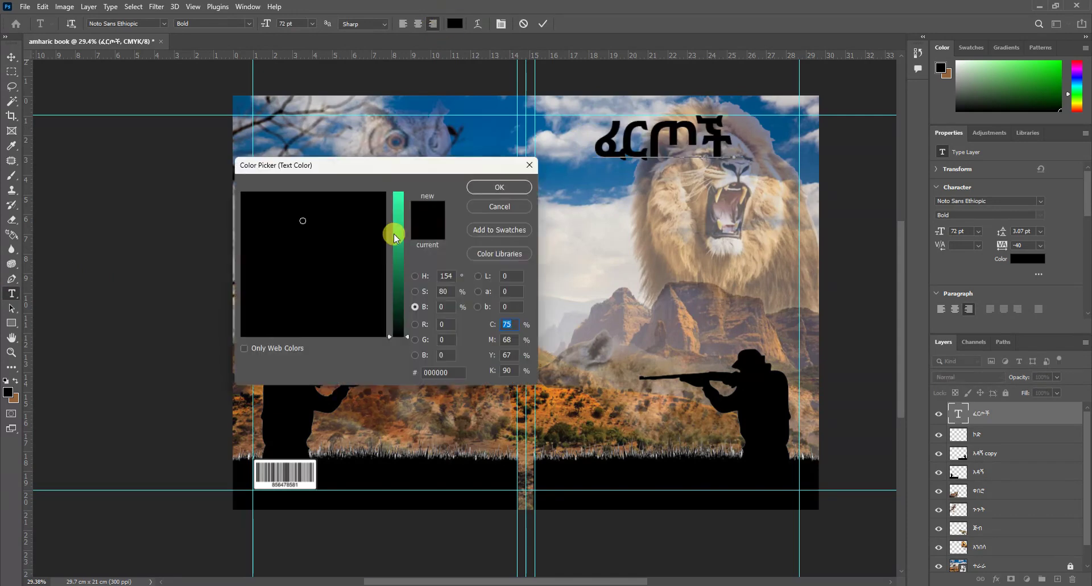
left_click_drag(313, 215, 389, 354)
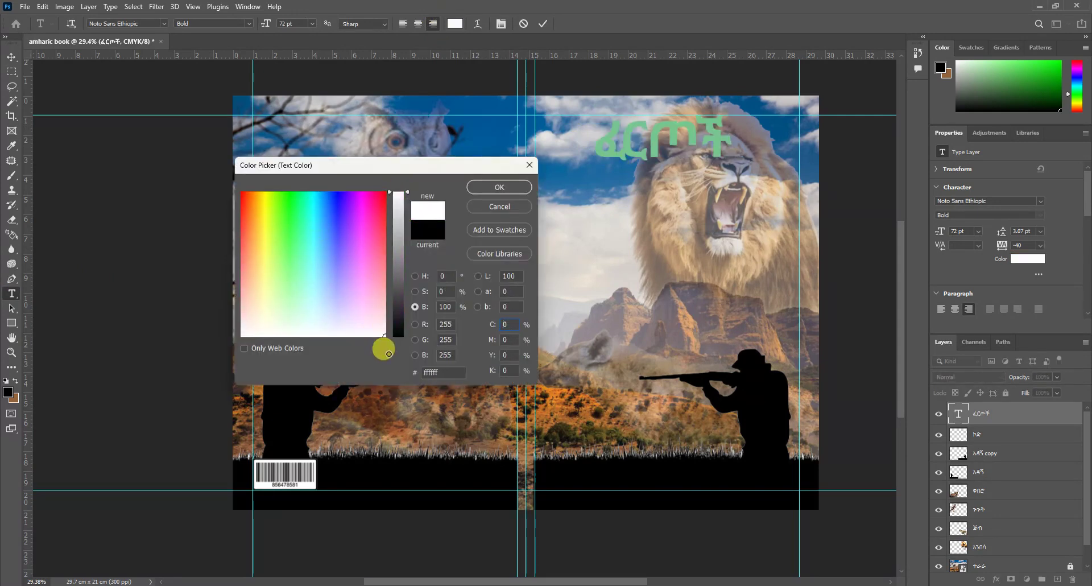
left_click(499, 187)
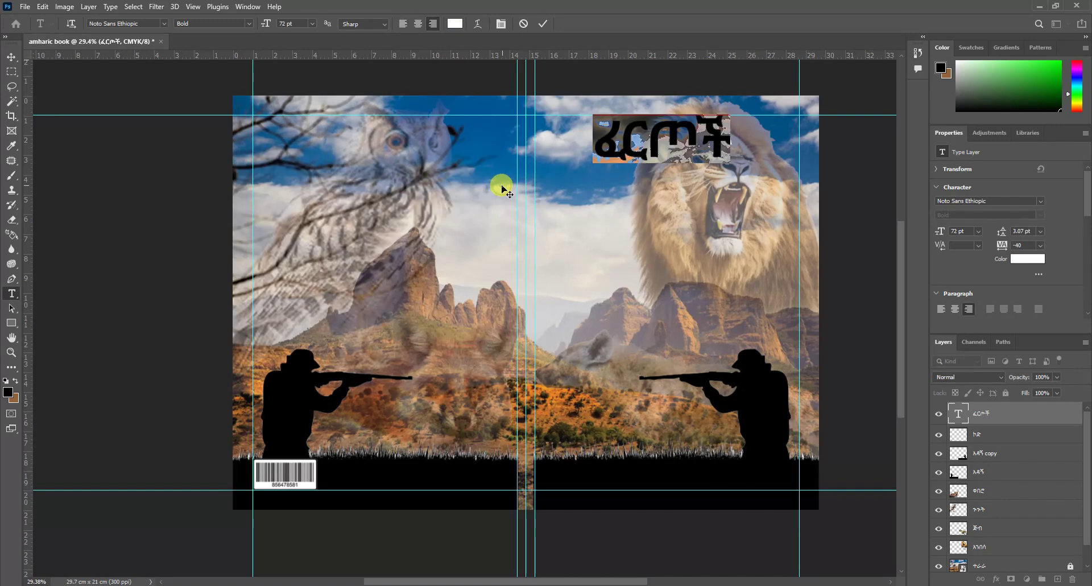
left_click(11, 57)
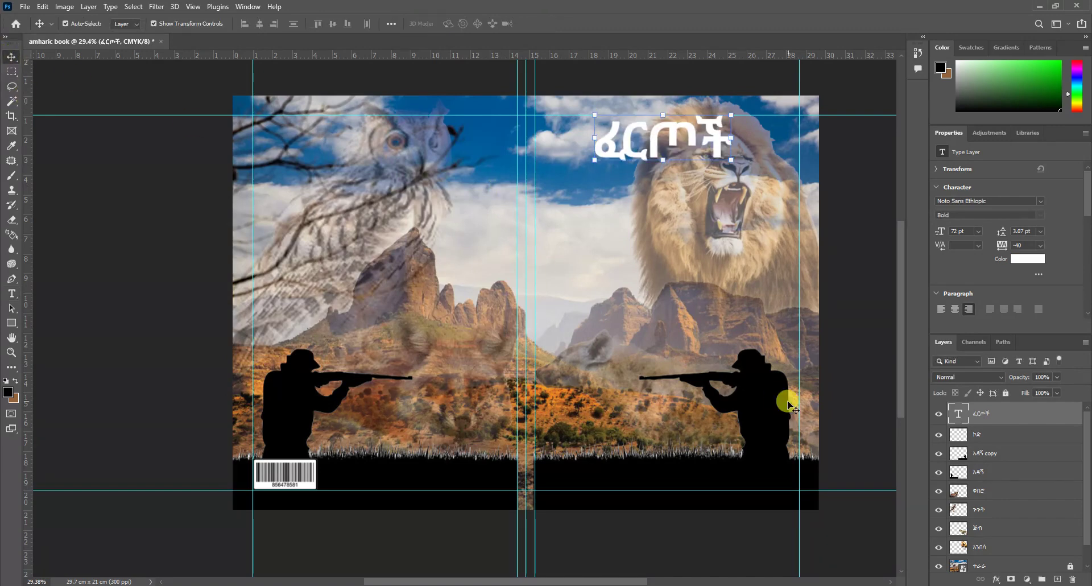
Step: Give the title a 5 px Stroke outline
left_click(996, 579)
left_click(1017, 495)
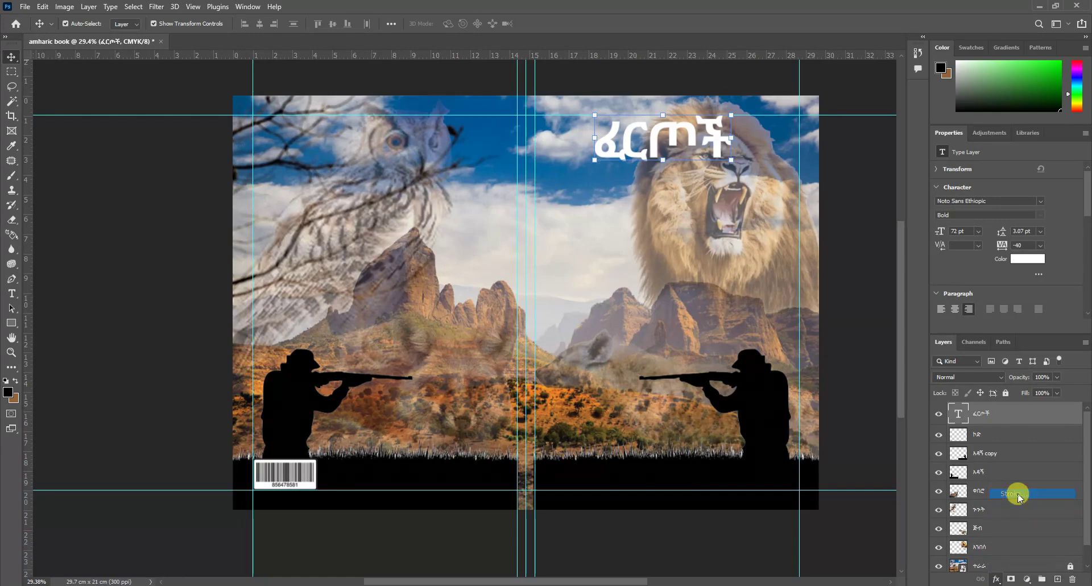
mouse_move(449, 177)
left_mouse_down()
mouse_move(464, 183)
mouse_move(438, 183)
left_mouse_up()
left_click_drag(307, 232, 305, 237)
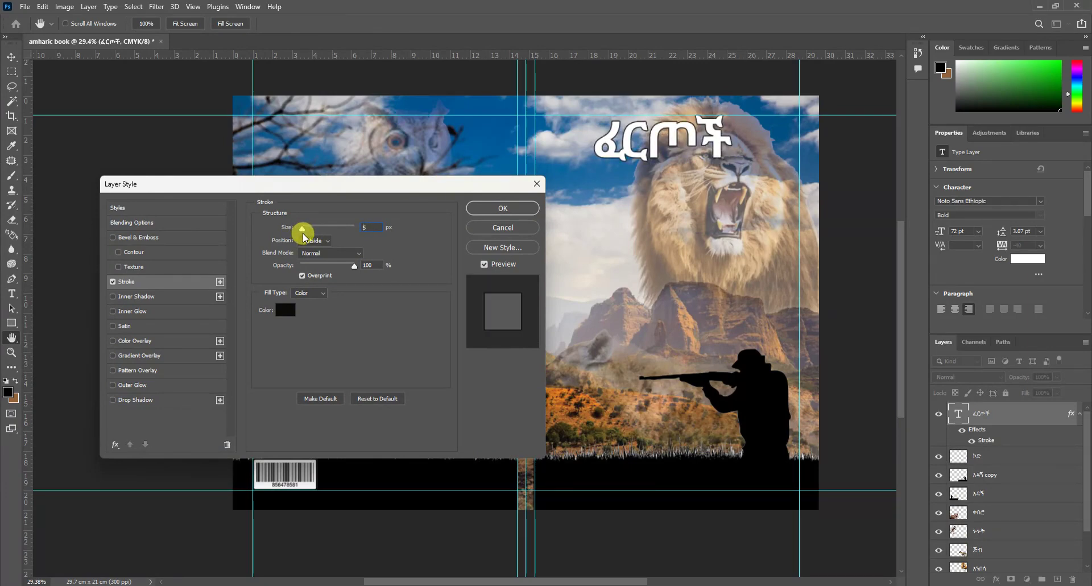
left_click(475, 213)
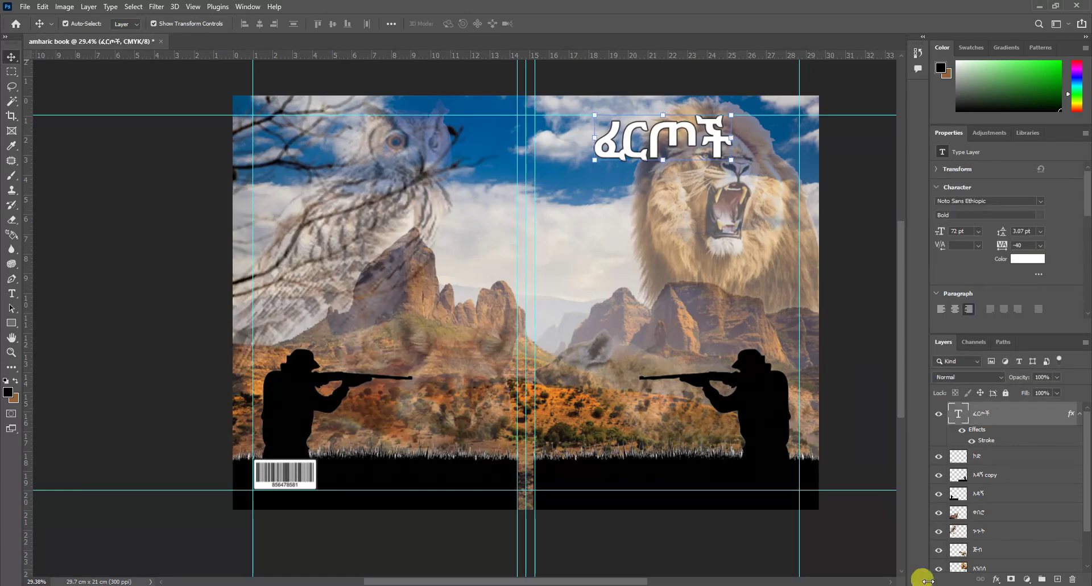
Step: Add a Drop Shadow to the title at 72% opacity
left_click(992, 579)
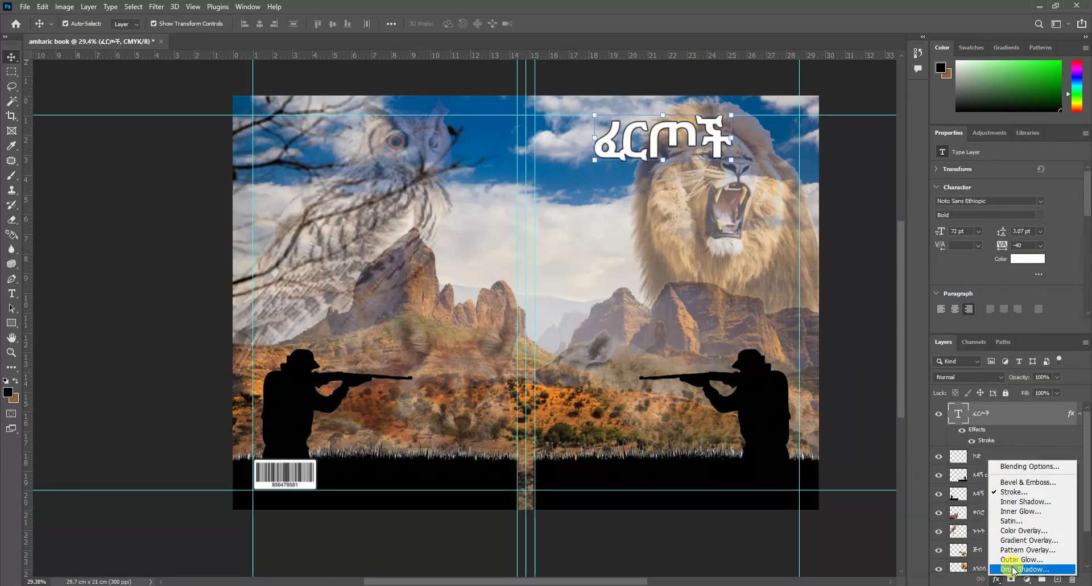
left_click(1014, 569)
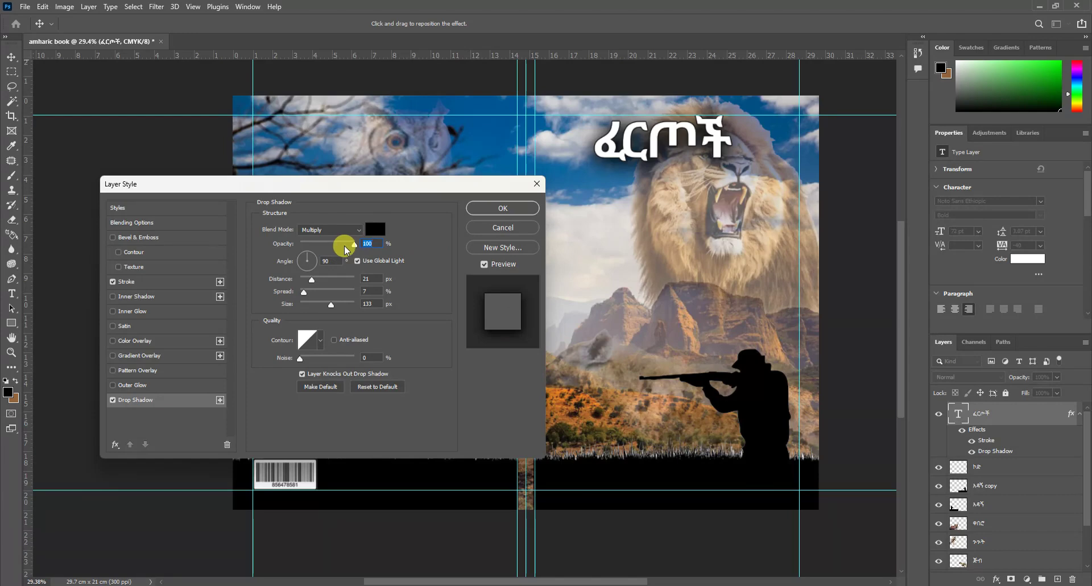
left_click_drag(355, 244, 341, 250)
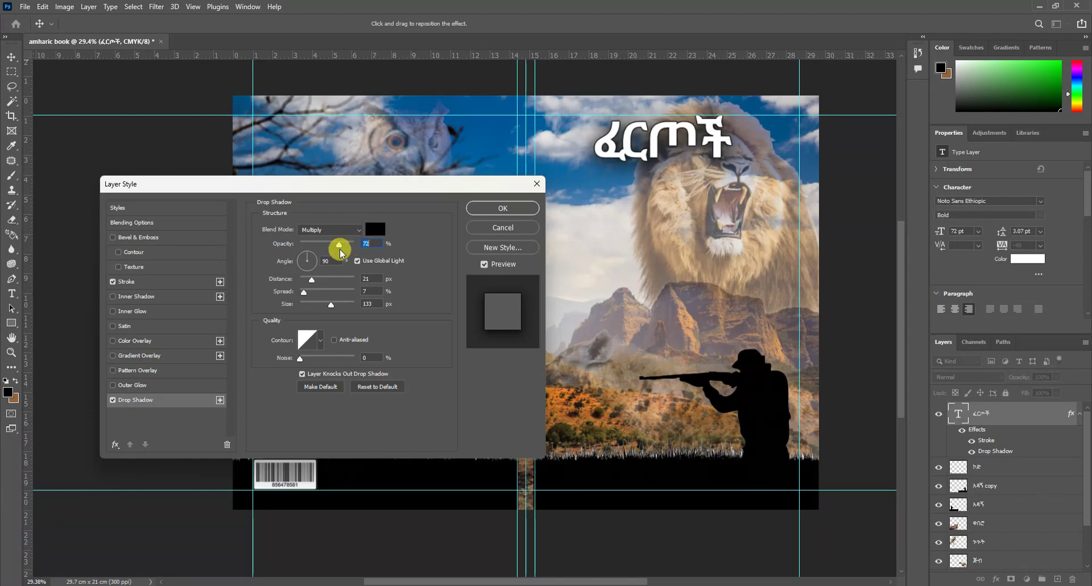
left_click(488, 206)
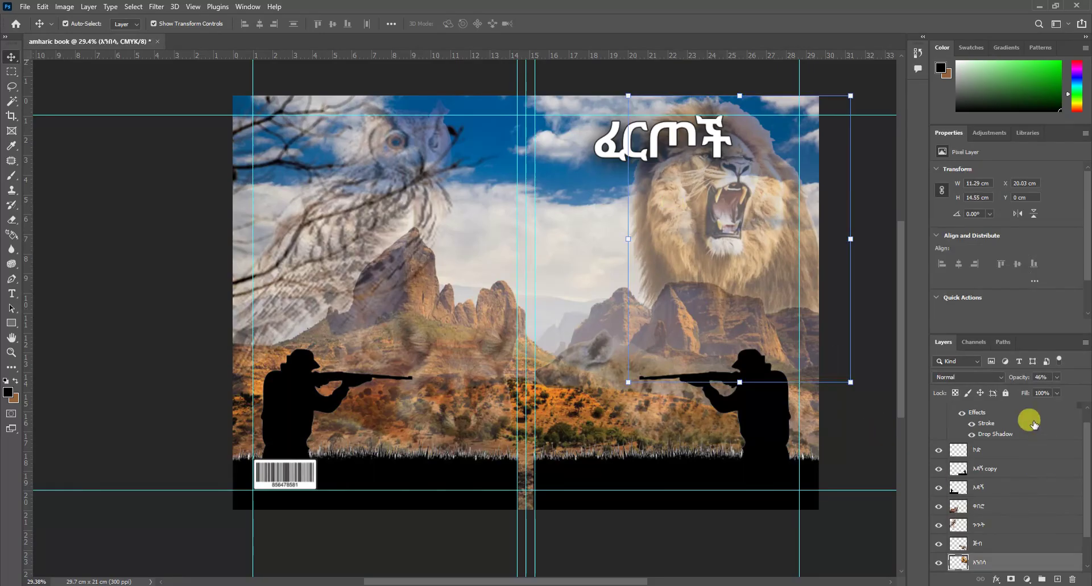
Step: Lock All on the lion, ጅብ, ጉጉት, ቀበሮ, አዳኝ, አዳኝ copy and ኮድ layers
left_click(1010, 394)
left_click(986, 542)
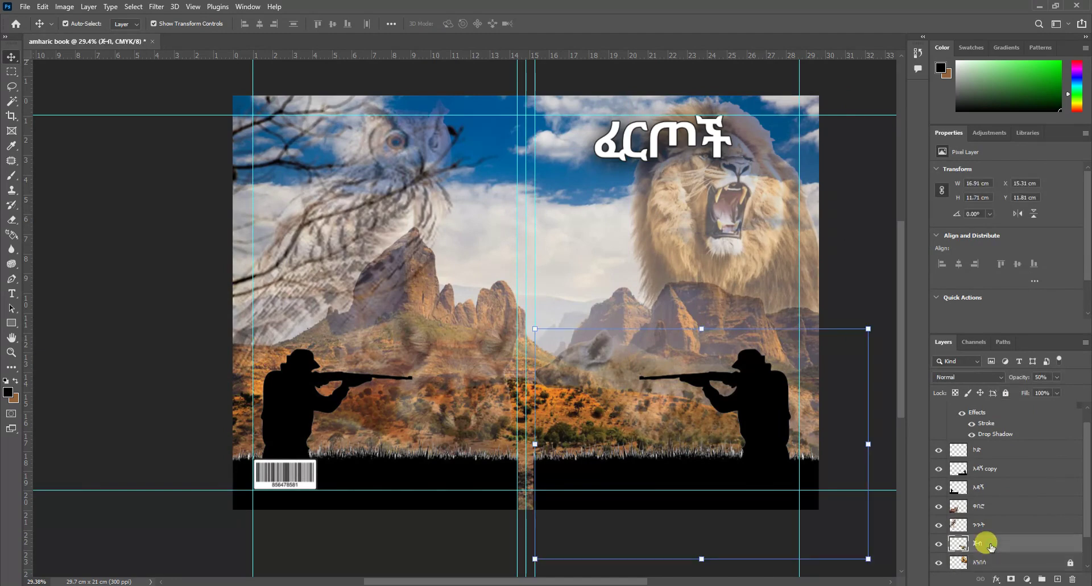
left_click(1005, 392)
left_click(996, 520)
left_click(1005, 393)
left_click(984, 504)
left_click(1005, 393)
left_click(999, 483)
left_click(1005, 394)
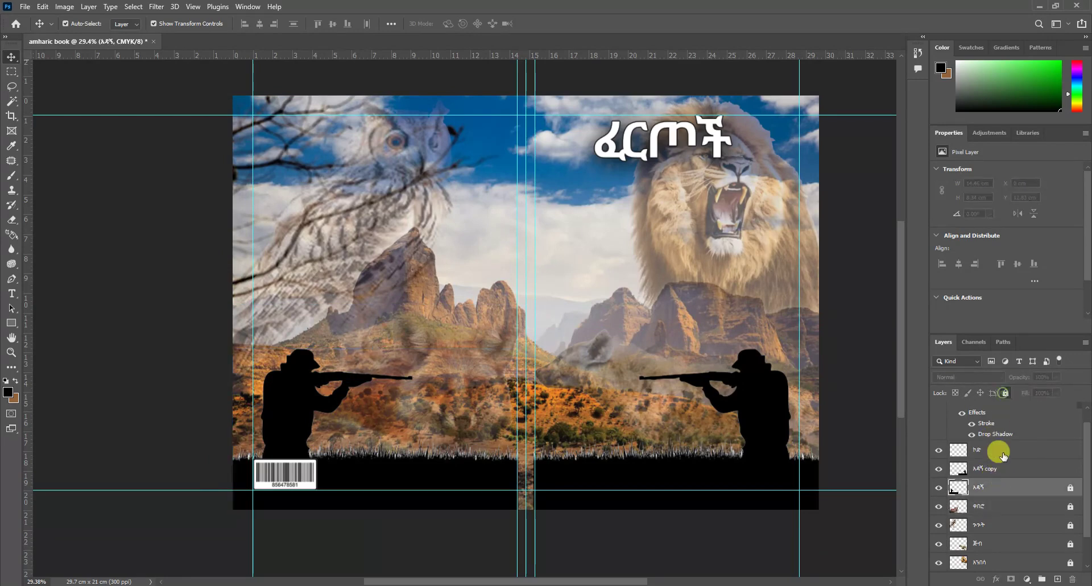
left_click(995, 468)
left_click(1005, 394)
left_click(998, 450)
left_click(1005, 393)
Step: Deselect all layers and pick the Rectangle Tool from the shape flyout
left_click(1014, 550)
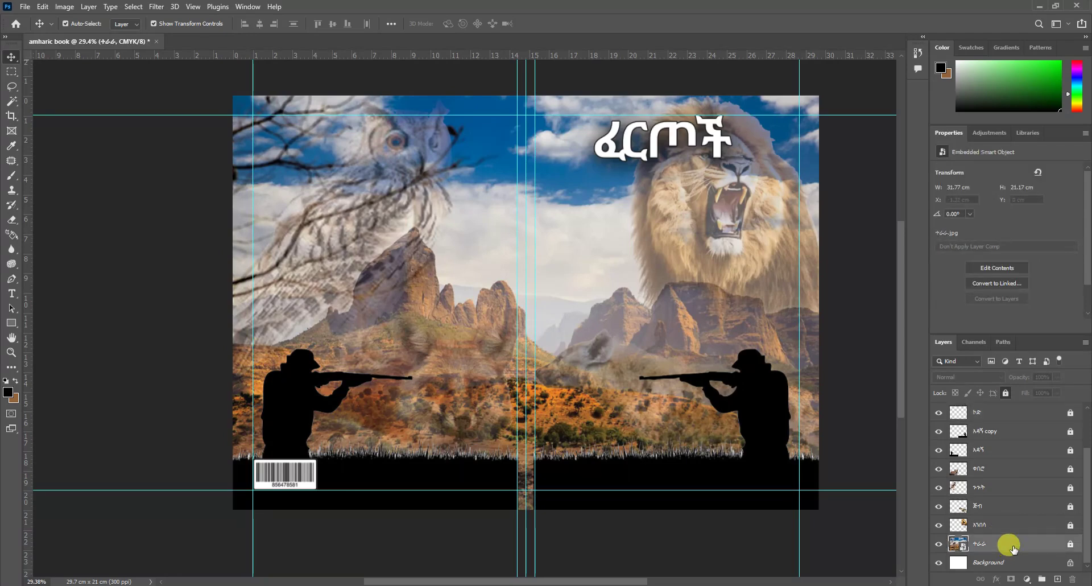
scroll(1010, 543, "up", 2)
left_click(601, 382)
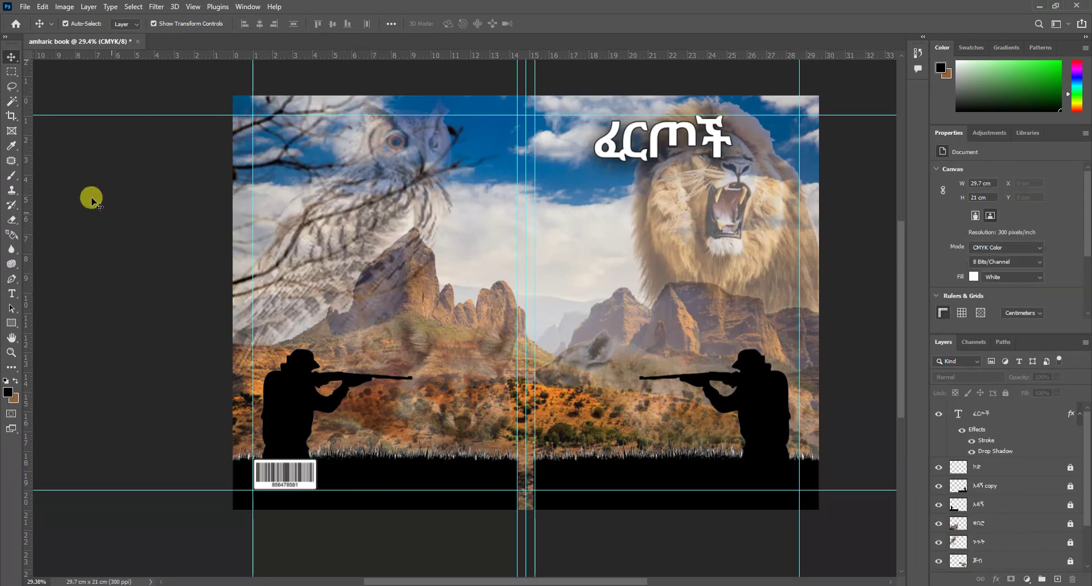
left_click(10, 325)
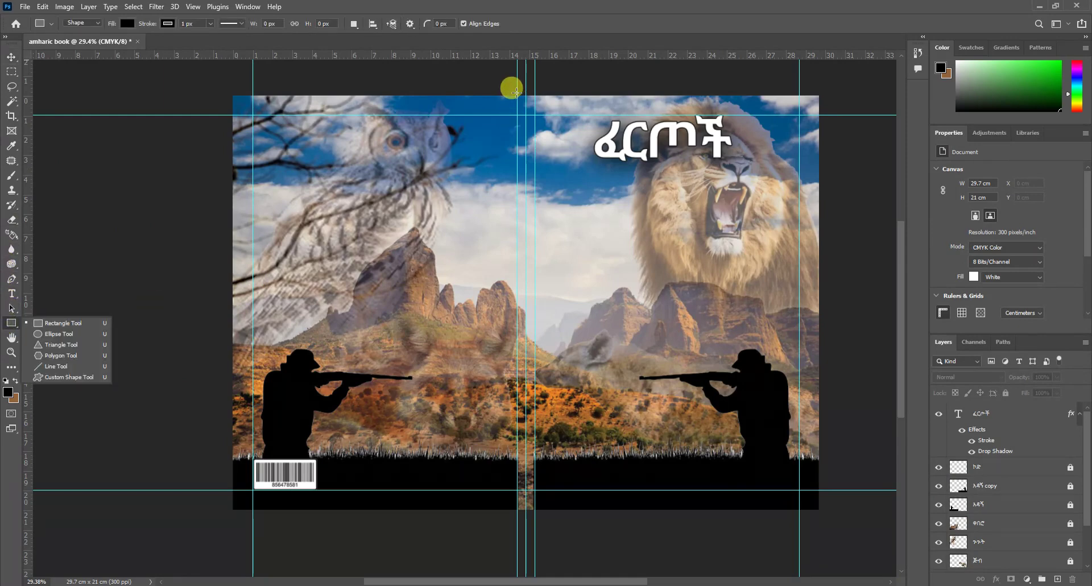
Step: Draw a tall rectangle down the spine, set it to 67% opacity and lock Rectangle 1
left_click_drag(515, 91, 526, 507)
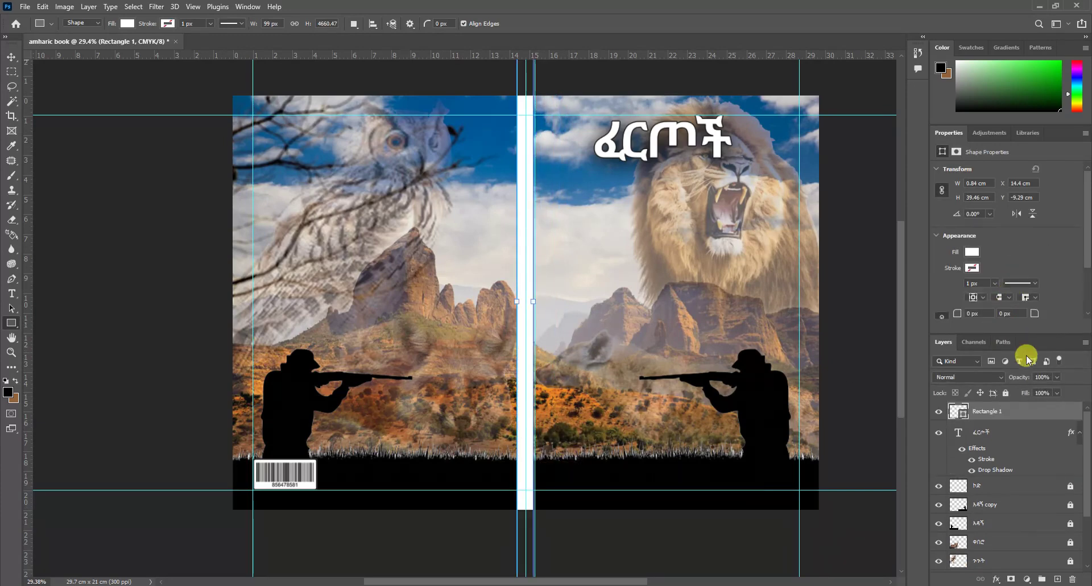
left_click(1055, 377)
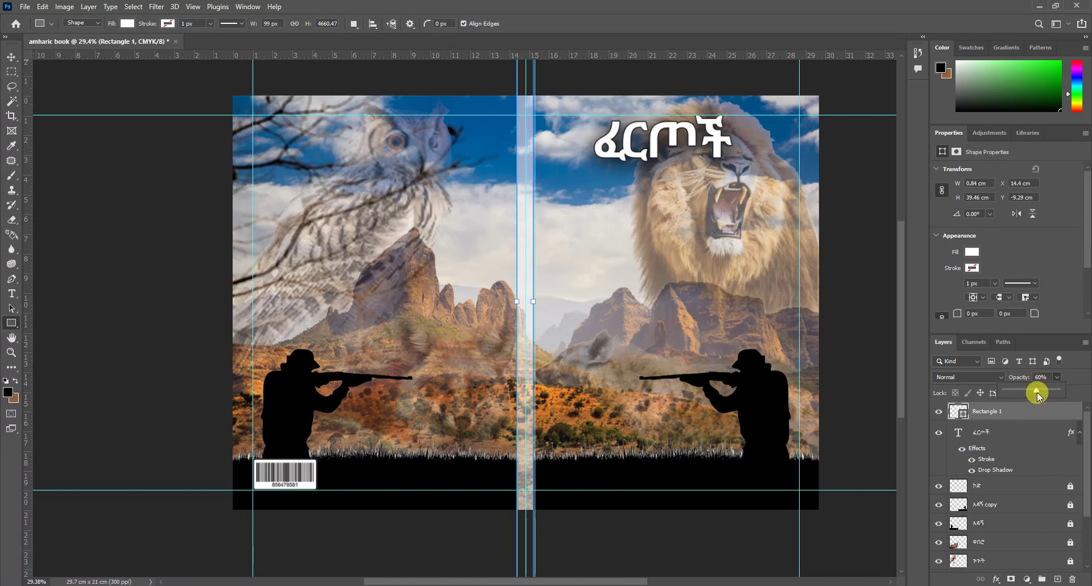
left_click(10, 52)
left_click(10, 56)
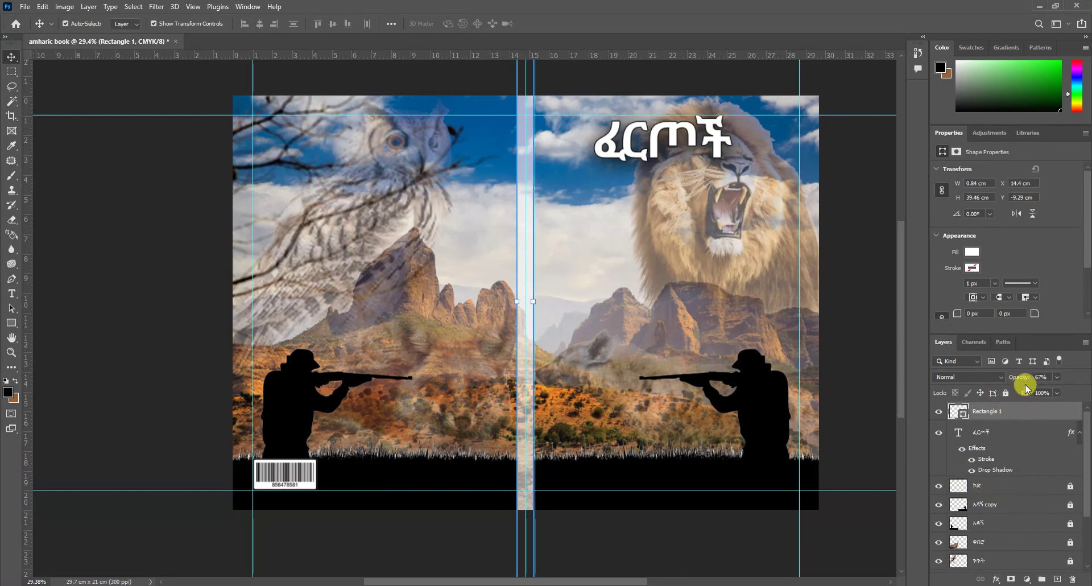
left_click(1006, 393)
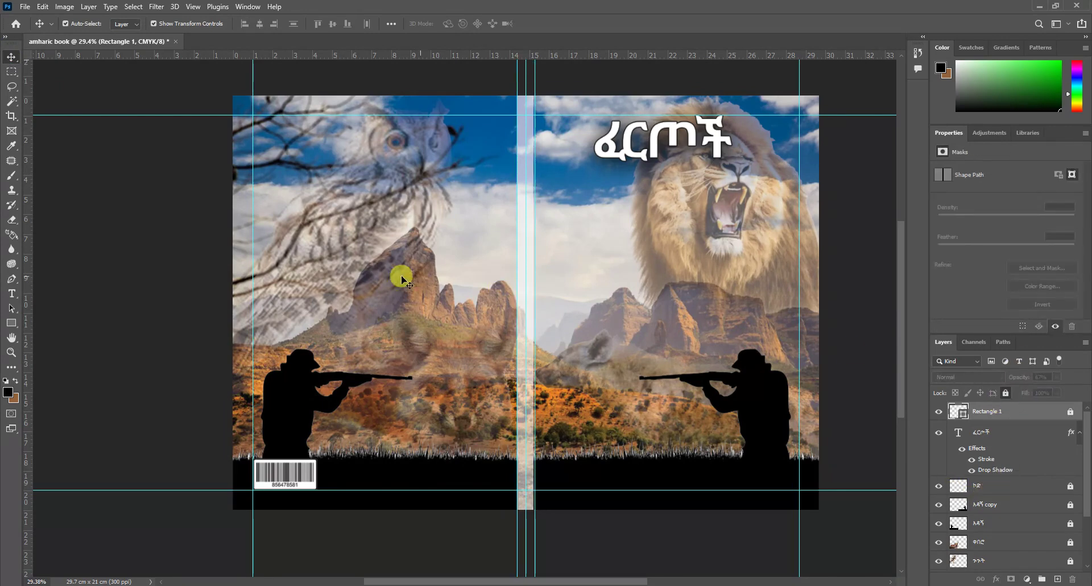
left_click(12, 293)
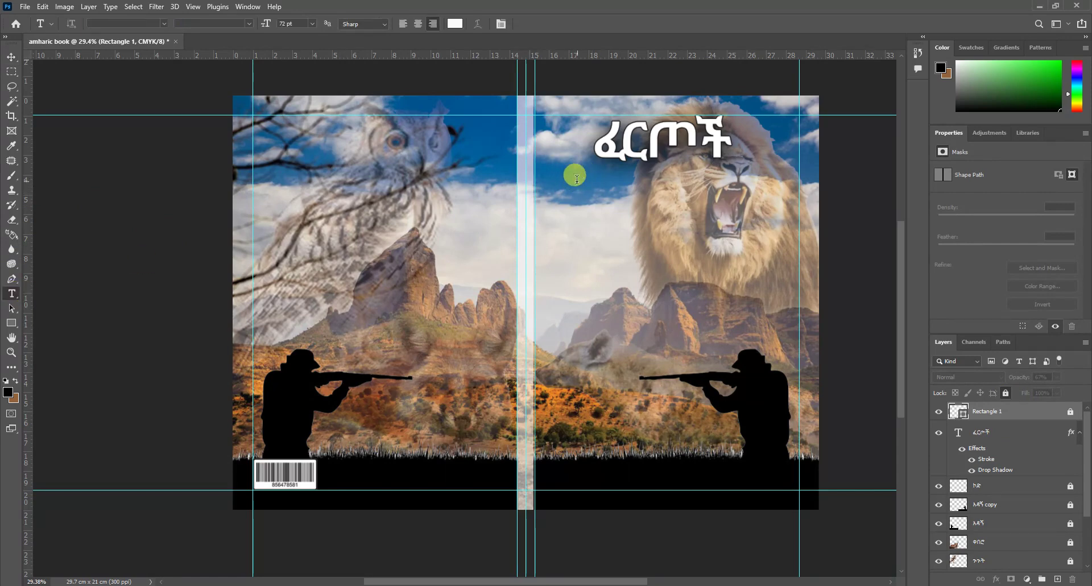
Step: Add the subtitle 'የ ህገወጥ አደን ፈተና' and scale it into place beneath the ፈርጦች title
left_click(576, 179)
left_click(163, 24)
left_click(150, 53)
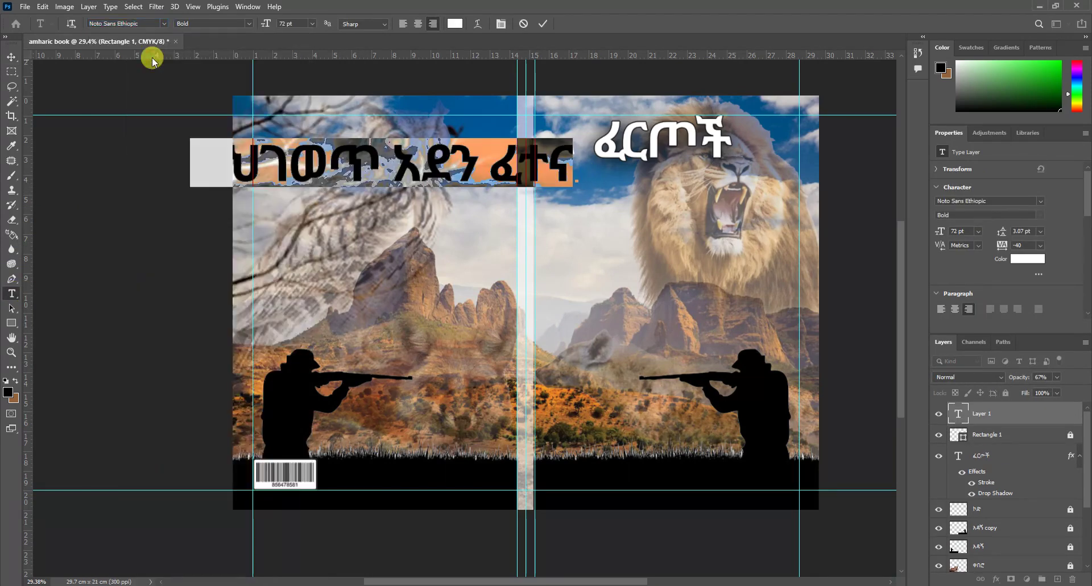
left_click(11, 57)
left_click_drag(383, 134, 706, 175)
scroll(780, 152, "up", 5)
left_click_drag(626, 176, 634, 175)
key("Return")
scroll(409, 261, "down", 3)
scroll(733, 207, "up", 5)
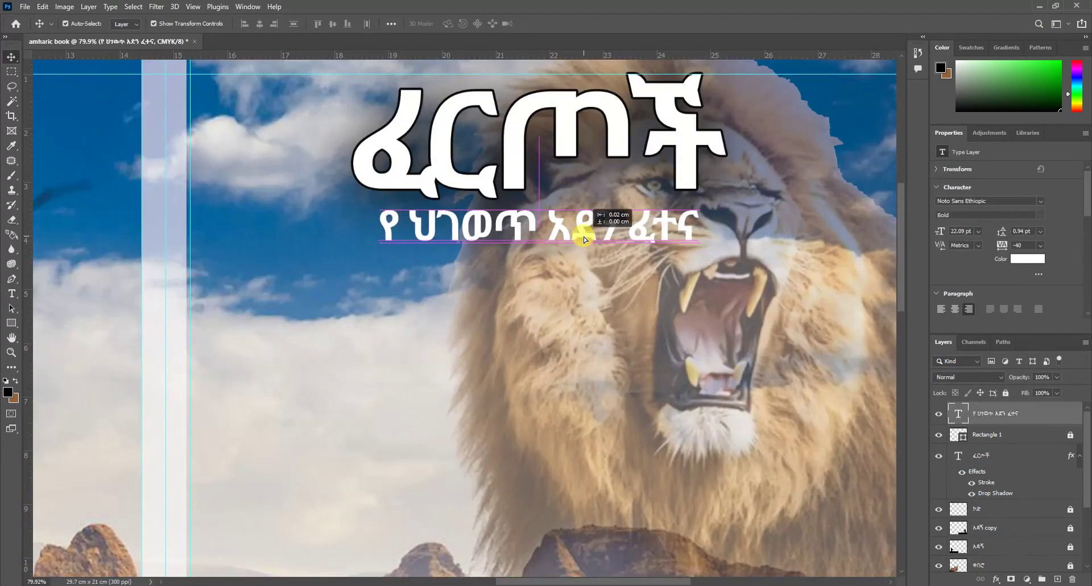
Step: Apply a drop shadow to the subtitle layer
left_click(995, 578)
left_click(1022, 572)
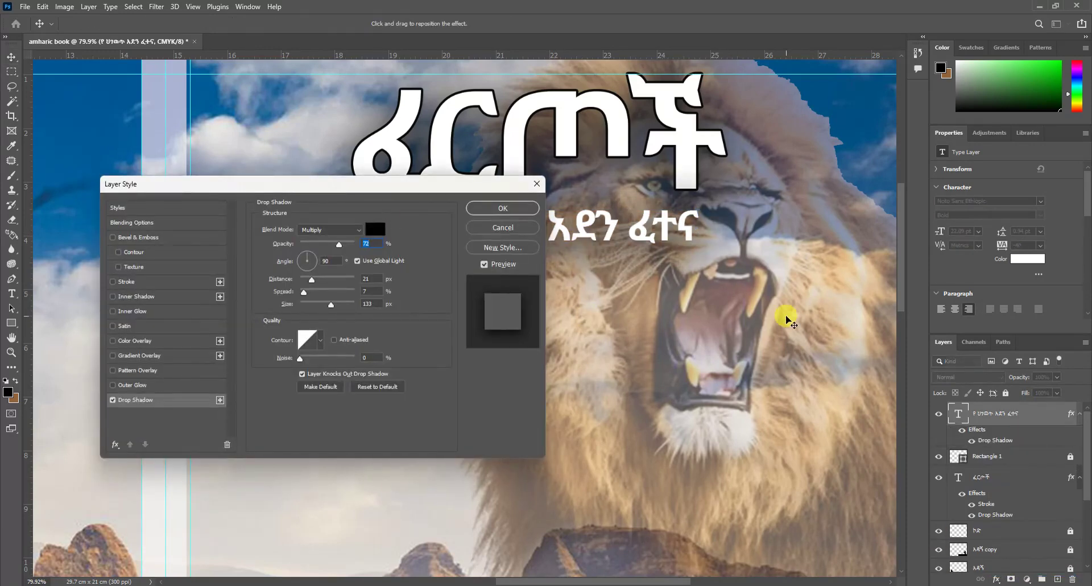
key("ctrl+0")
left_click(484, 208)
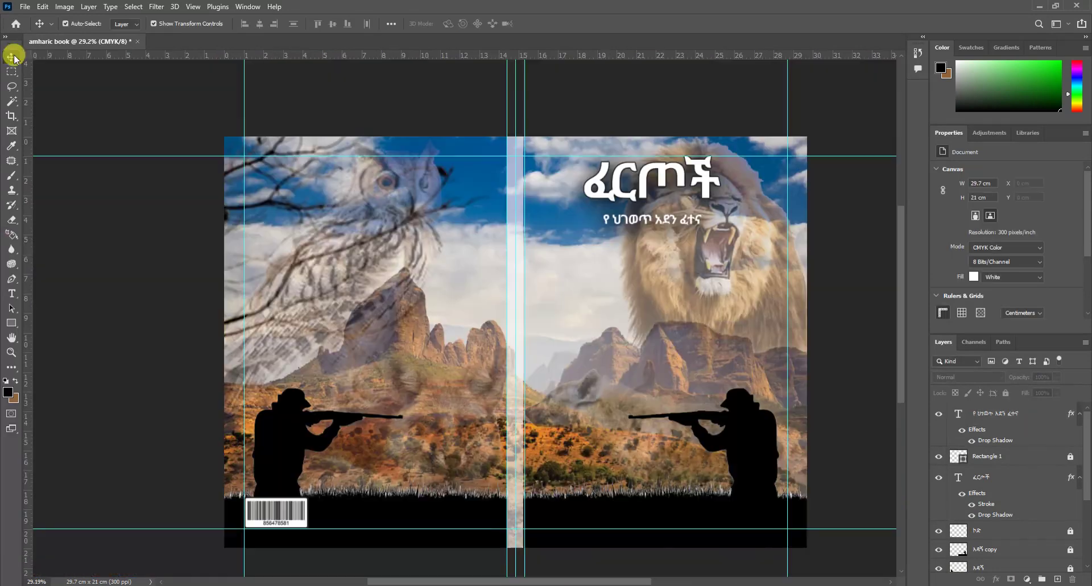
left_click(655, 218)
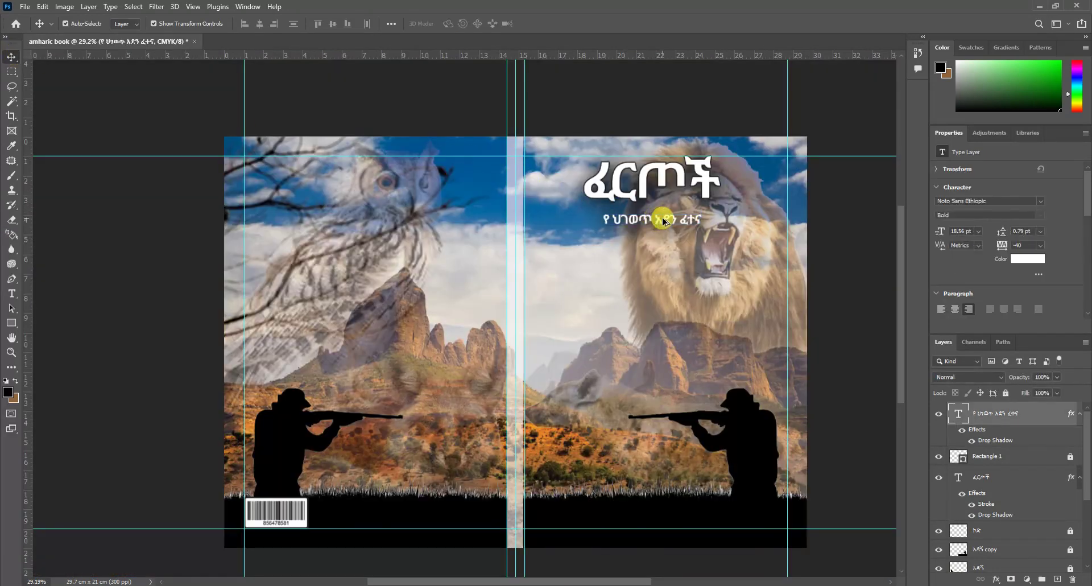
Step: Copy the subtitle onto the bottom bar and replace its text with the pasted author credit
left_click_drag(664, 221, 678, 507)
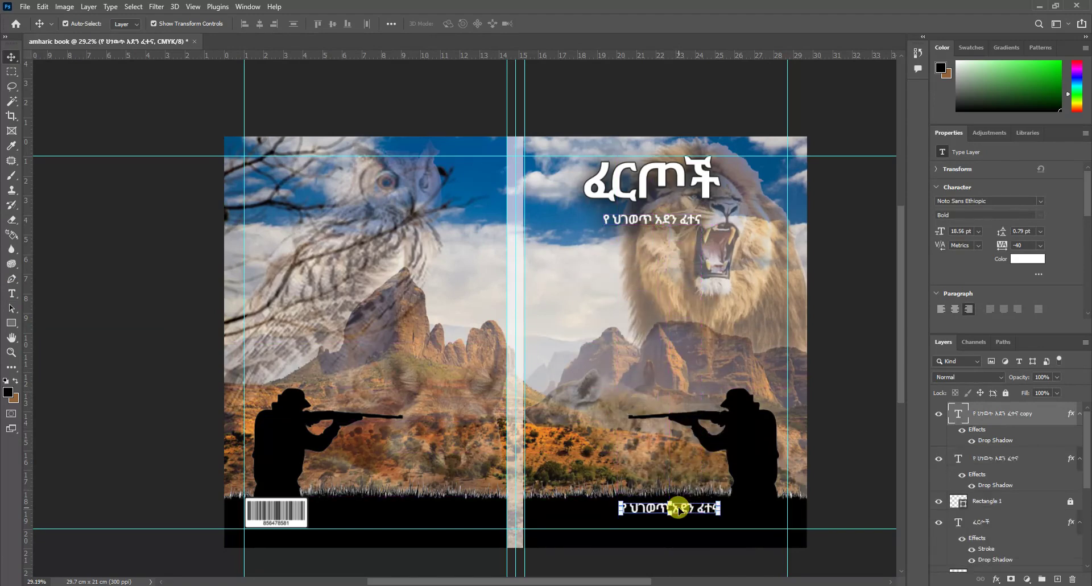
left_click(12, 293)
left_click(719, 510)
left_click_drag(714, 506, 597, 515)
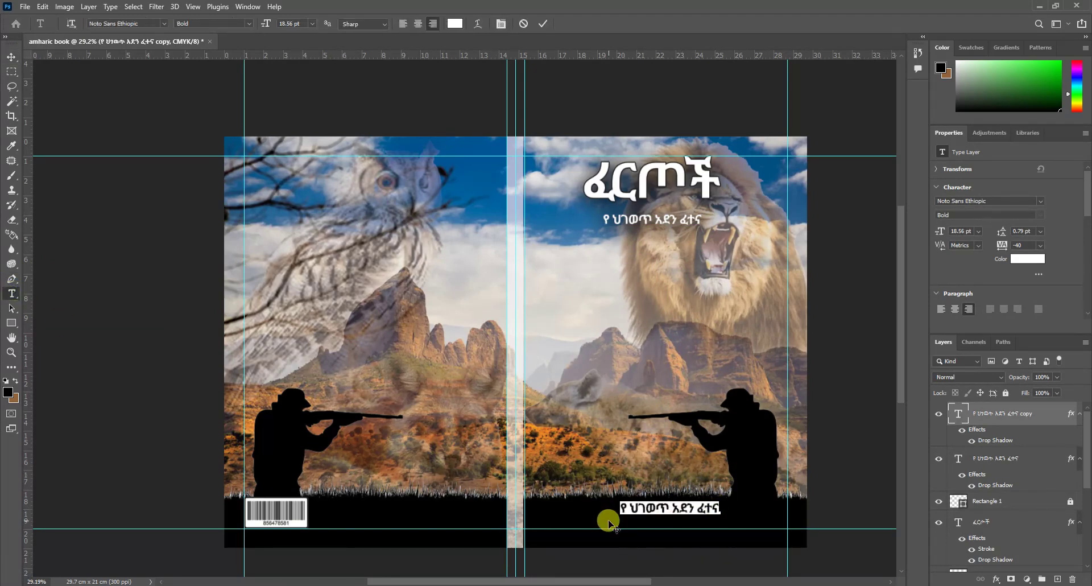
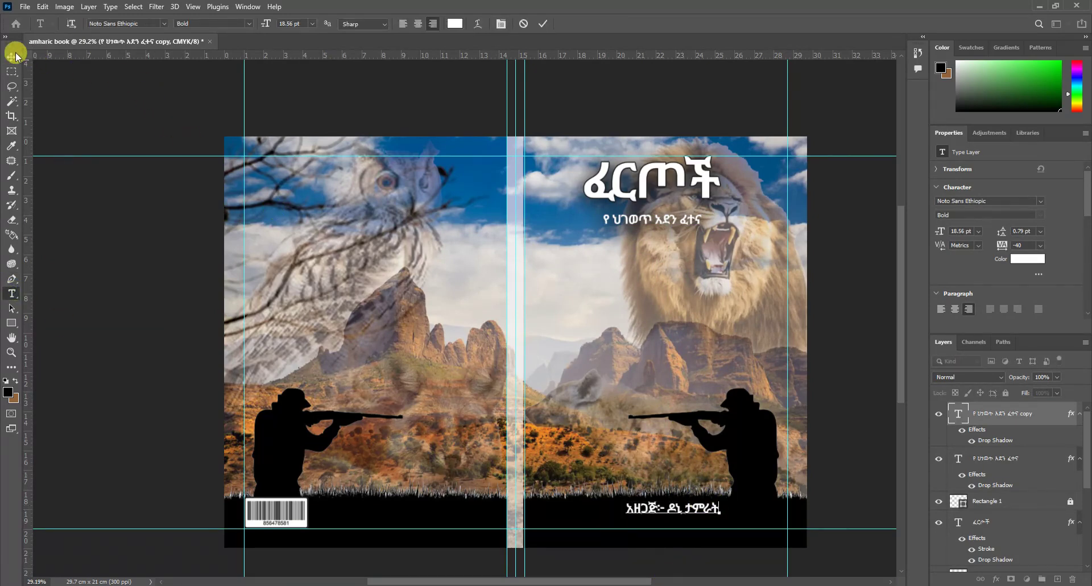
left_click(12, 57)
left_click_drag(702, 511, 473, 524)
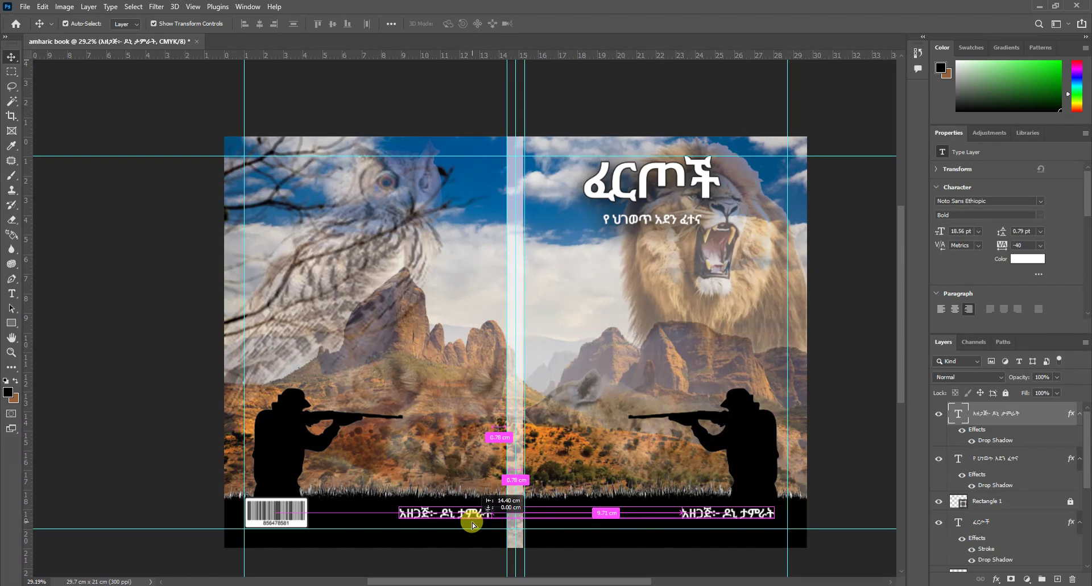
Step: Copy the author line onto the back cover bar and retype it as 'ዋጋ፦ 350 ብር'
left_click_drag(472, 524, 465, 523)
double_click(449, 513)
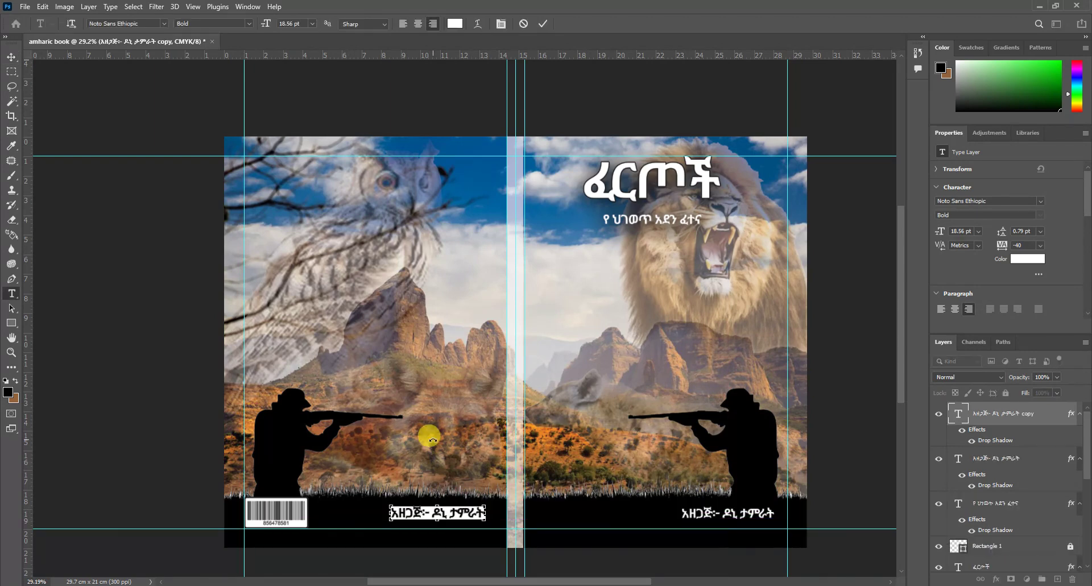
type("ዋጋ፦ 350 ብር")
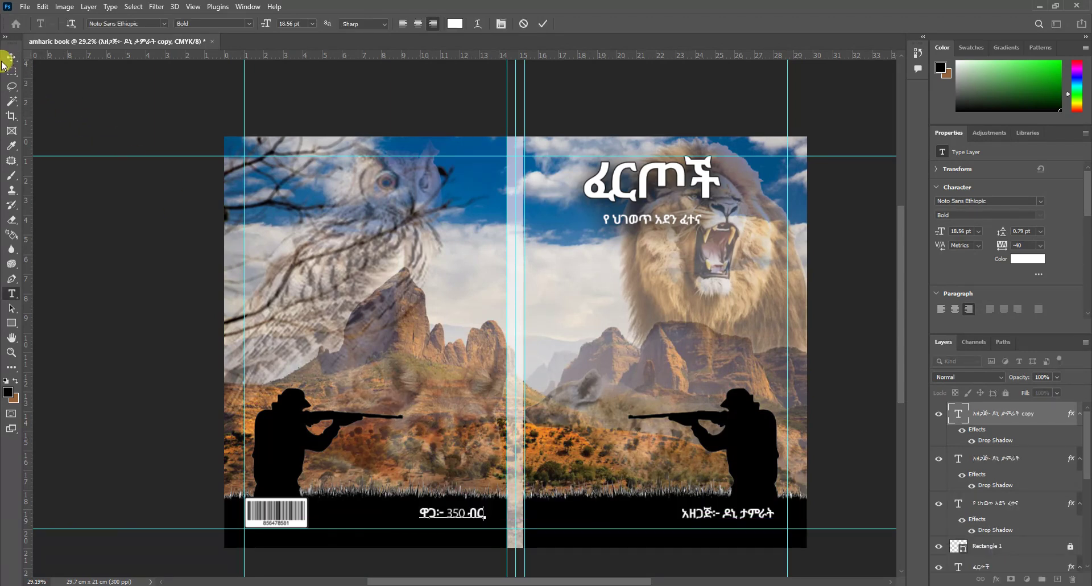
left_click(9, 56)
Step: Duplicate the price line up the back cover, remove its drop shadow, and select its text
left_click_drag(462, 513, 317, 223)
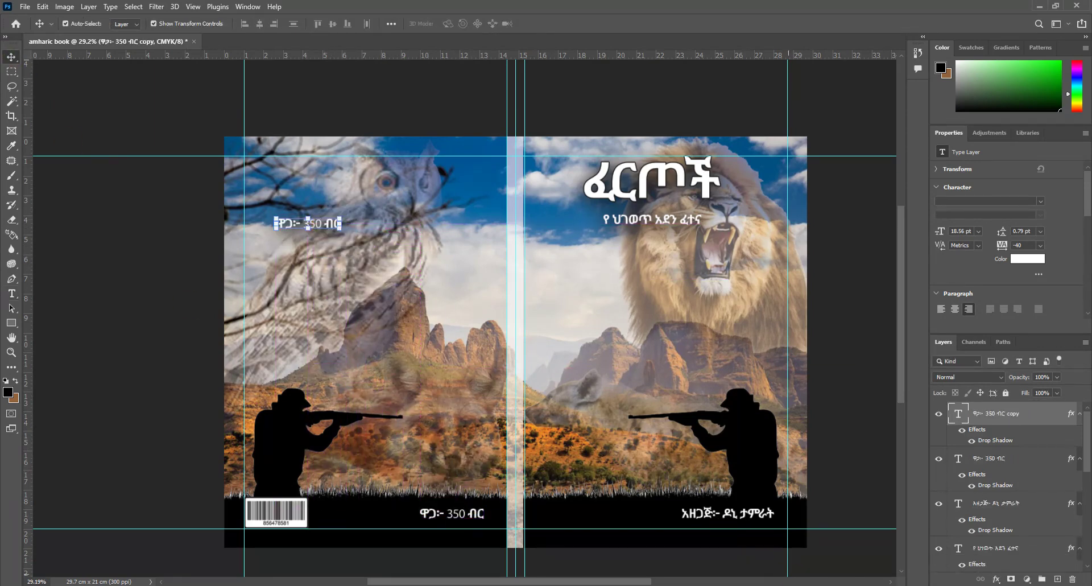
left_click(995, 579)
left_click(1005, 571)
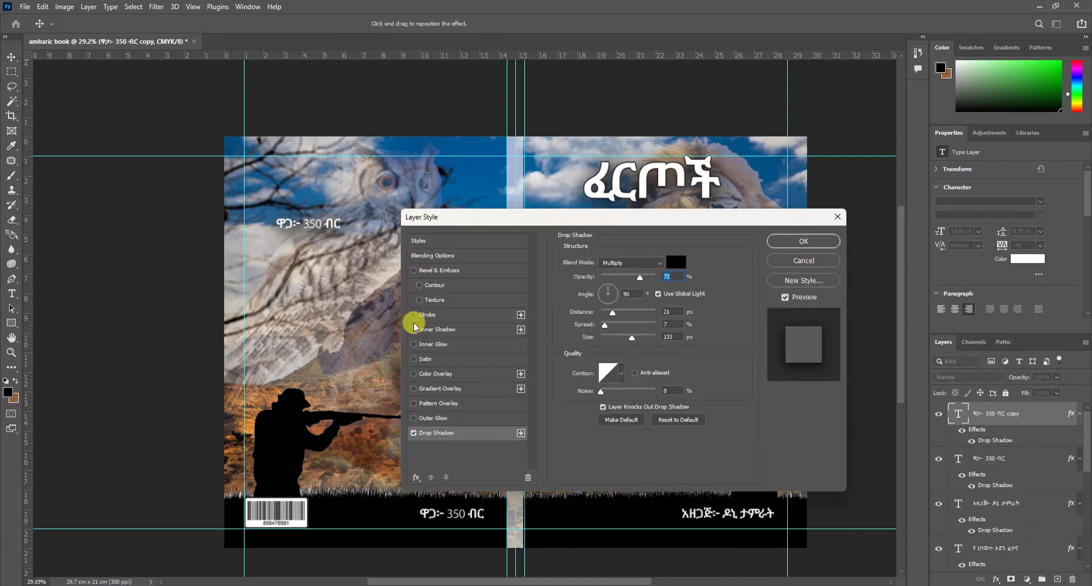
left_click(414, 432)
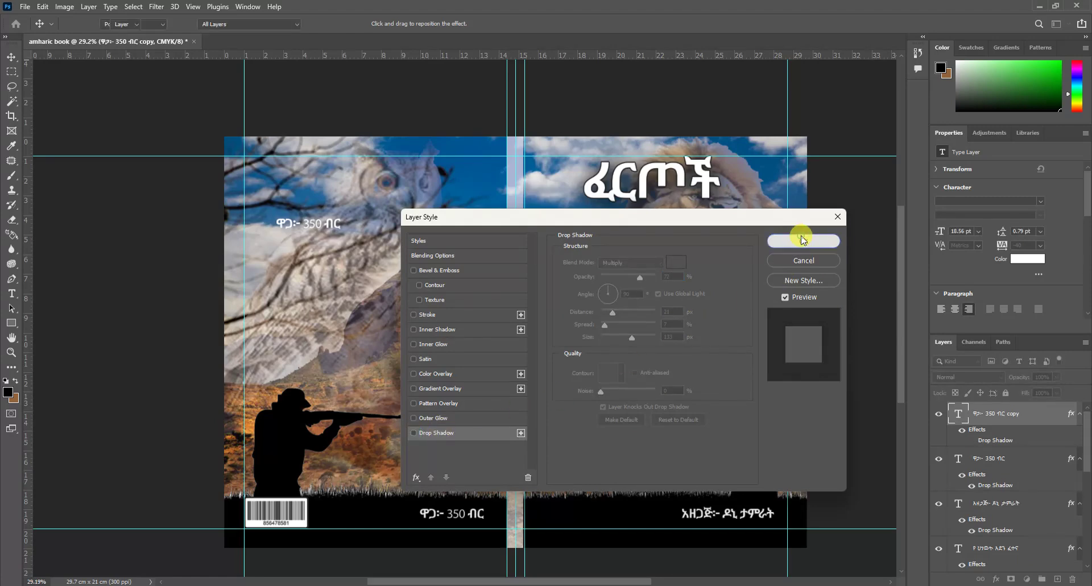
left_click(802, 239)
left_click(11, 293)
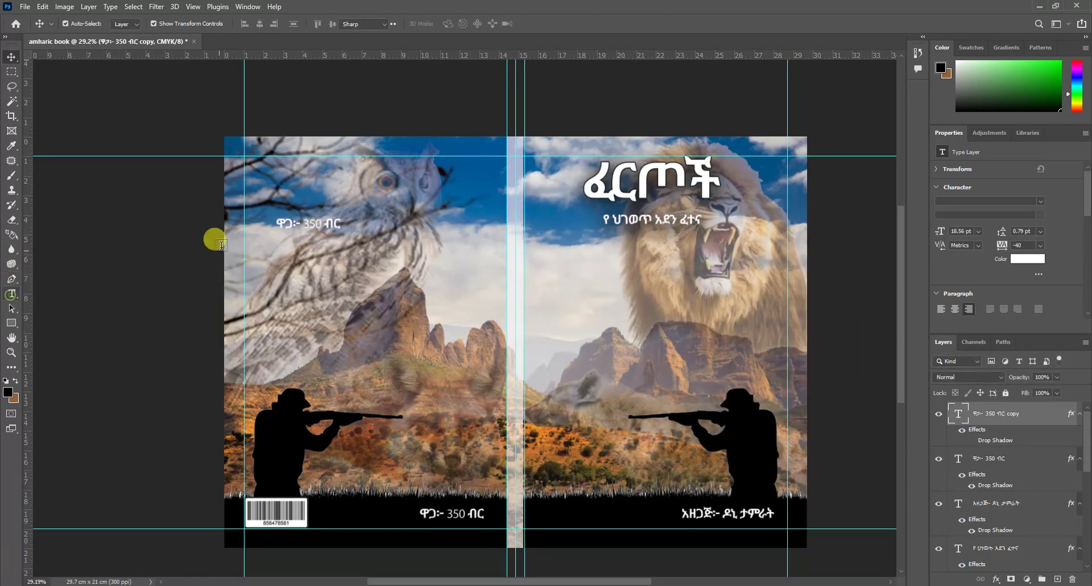
left_click_drag(341, 224, 296, 224)
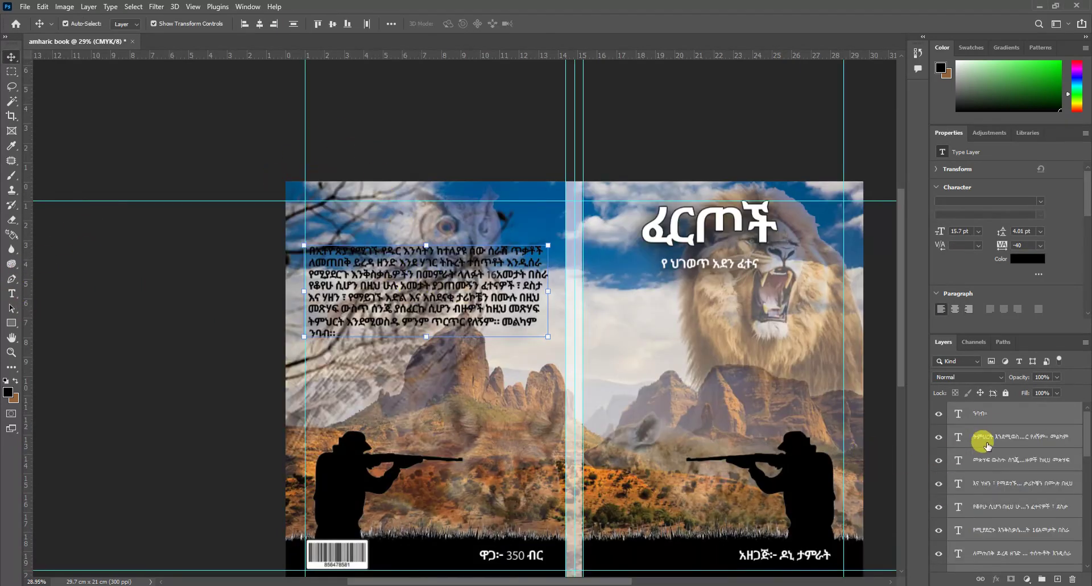
Step: Add a new empty layer above the ከድ layer and choose the Rectangle tool
scroll(989, 442, "down", 5)
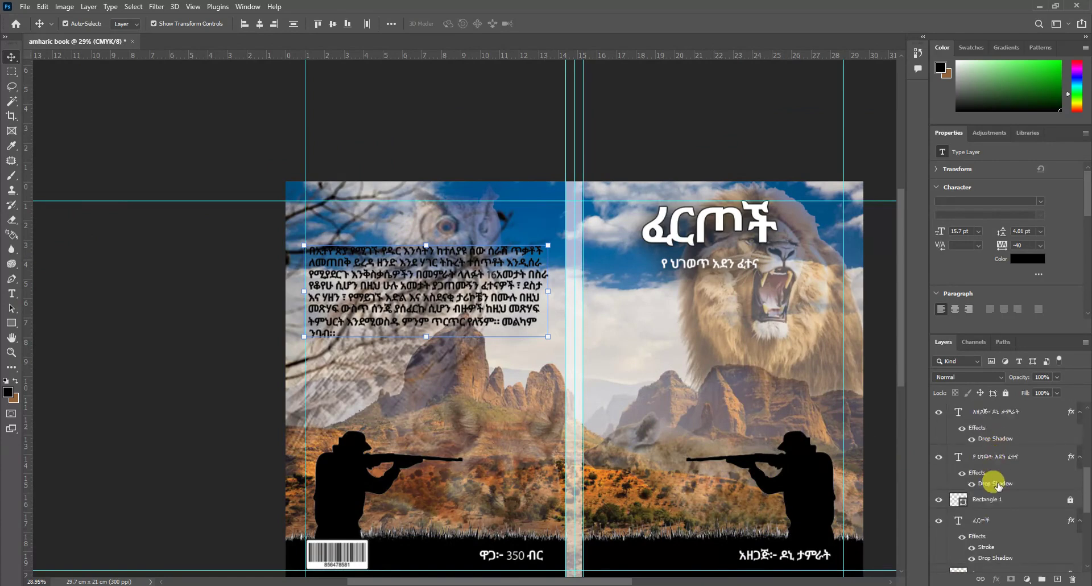
scroll(992, 480, "up", 3)
left_click(991, 485)
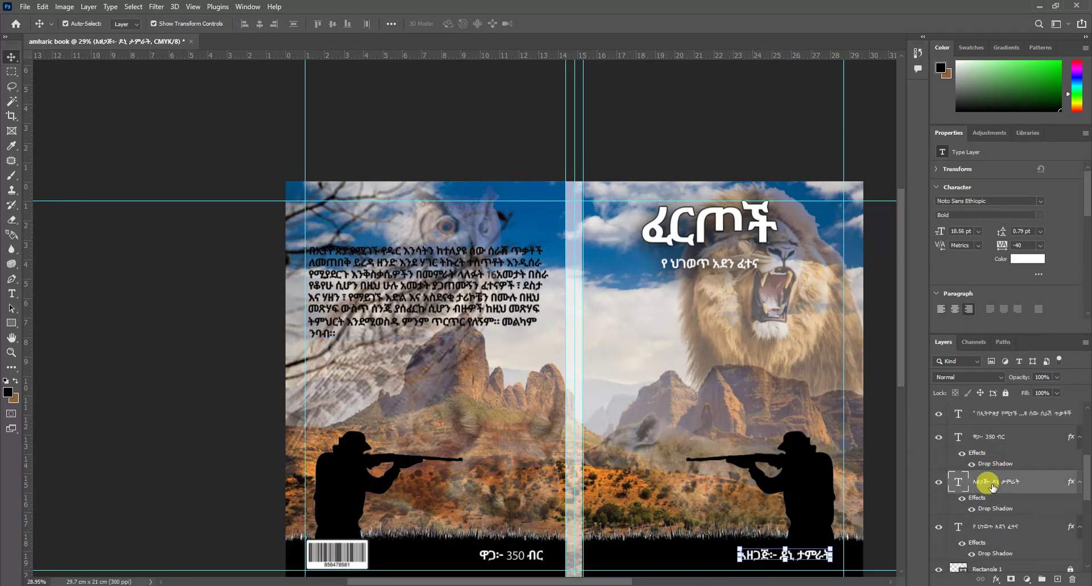
scroll(1000, 531, "down", 3)
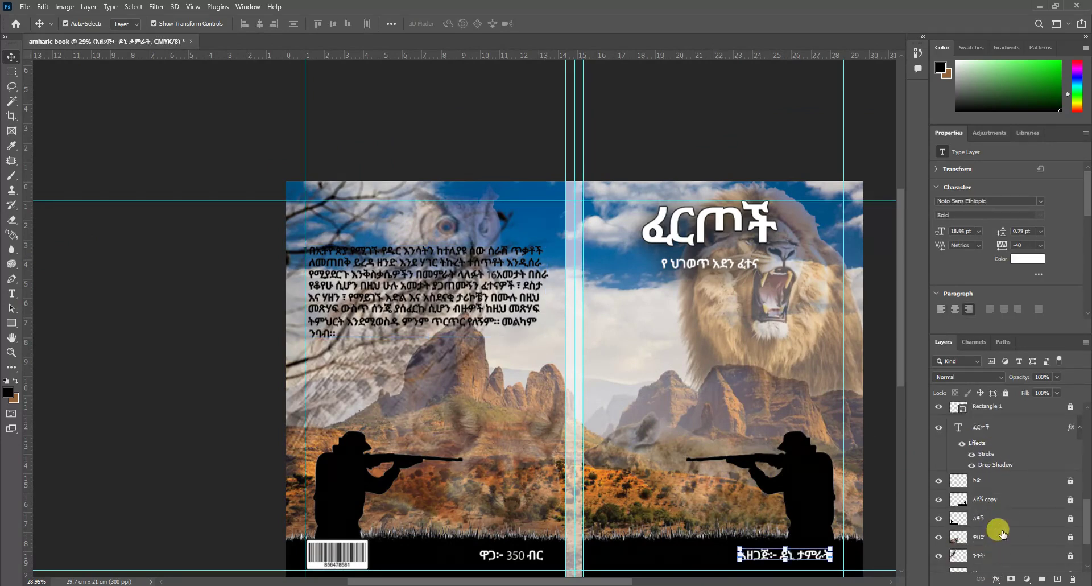
left_click(982, 479)
left_click(1056, 579)
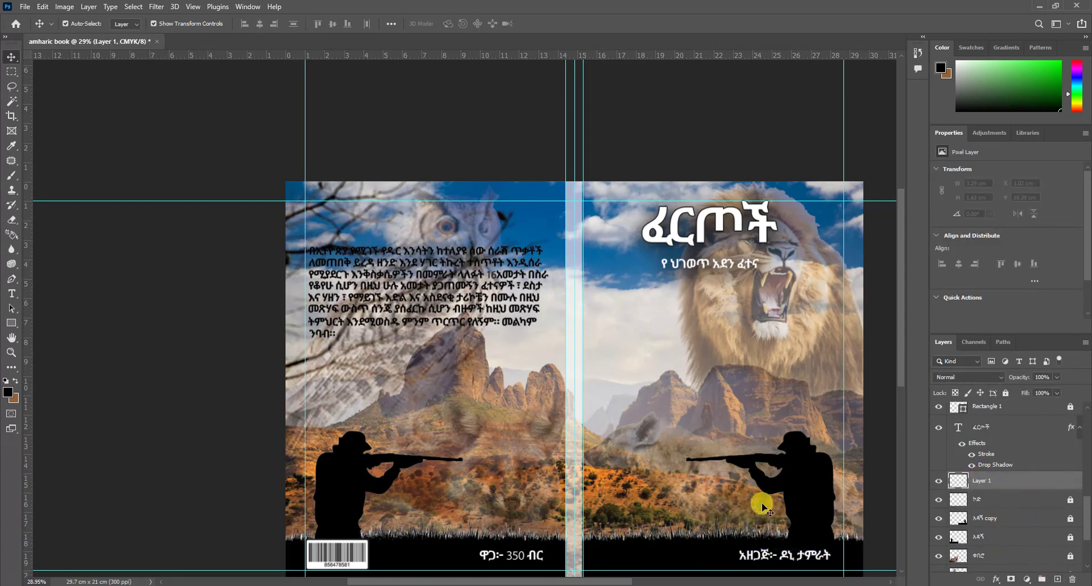
left_click(11, 322)
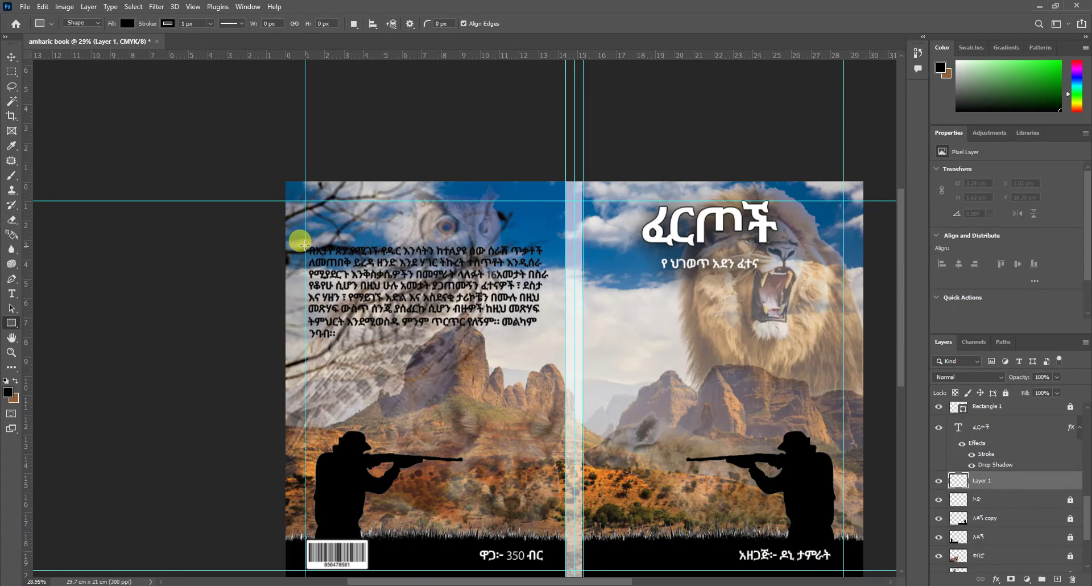
Step: Check the blurb, author and subtitle layers, then add another empty layer above ከድ
key("v")
left_click(301, 242)
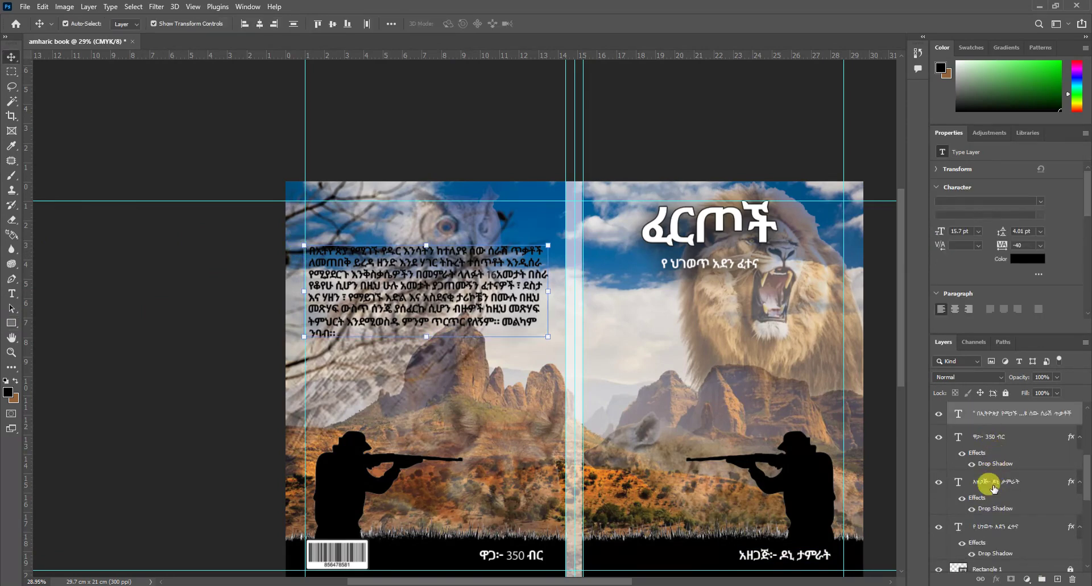
left_click(992, 487)
left_click(1002, 535)
scroll(982, 472, "down", 3)
left_click(982, 480)
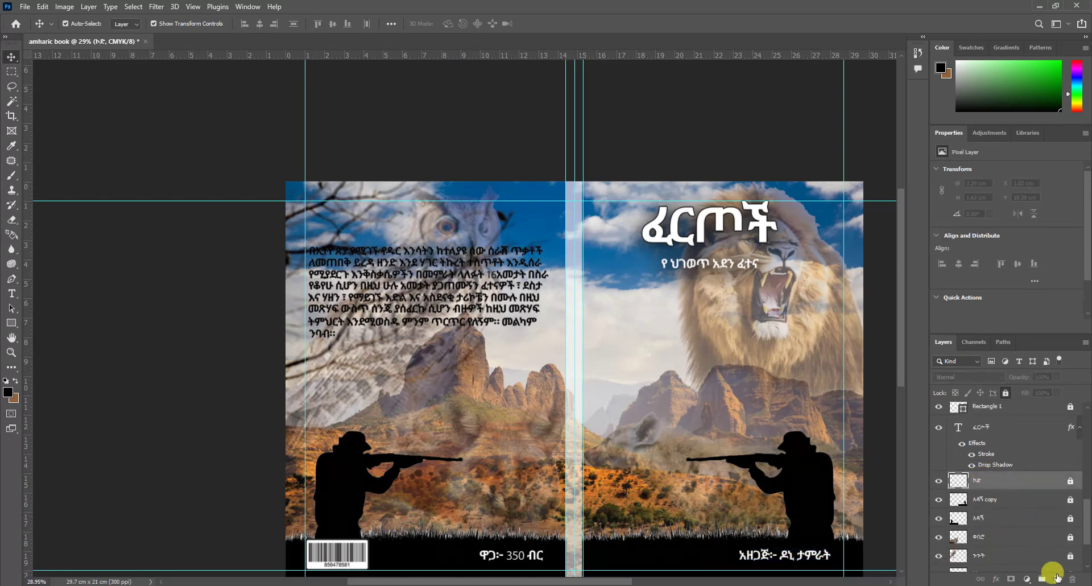
left_click(1057, 578)
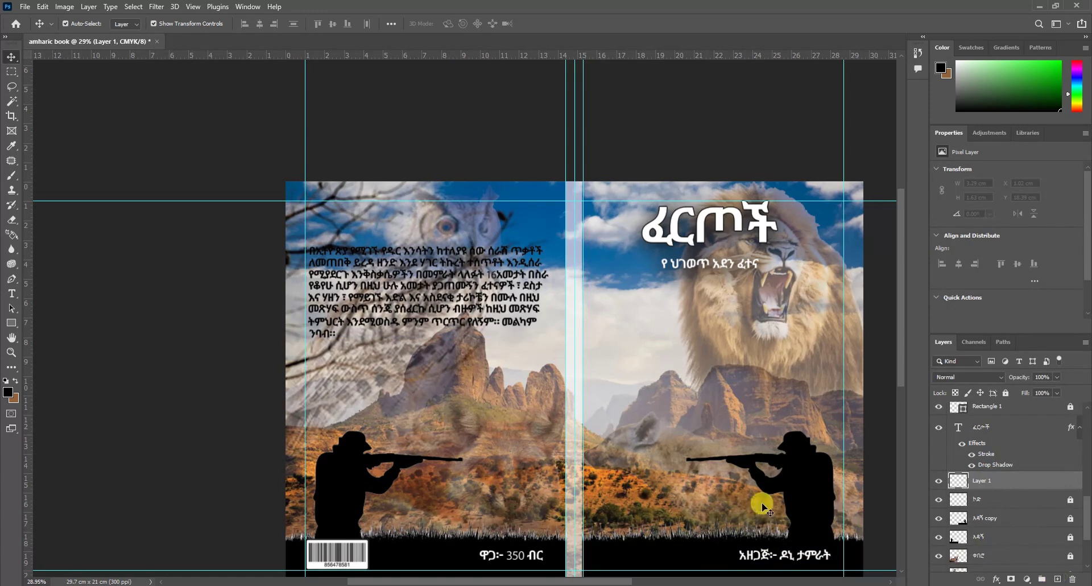
left_click(11, 322)
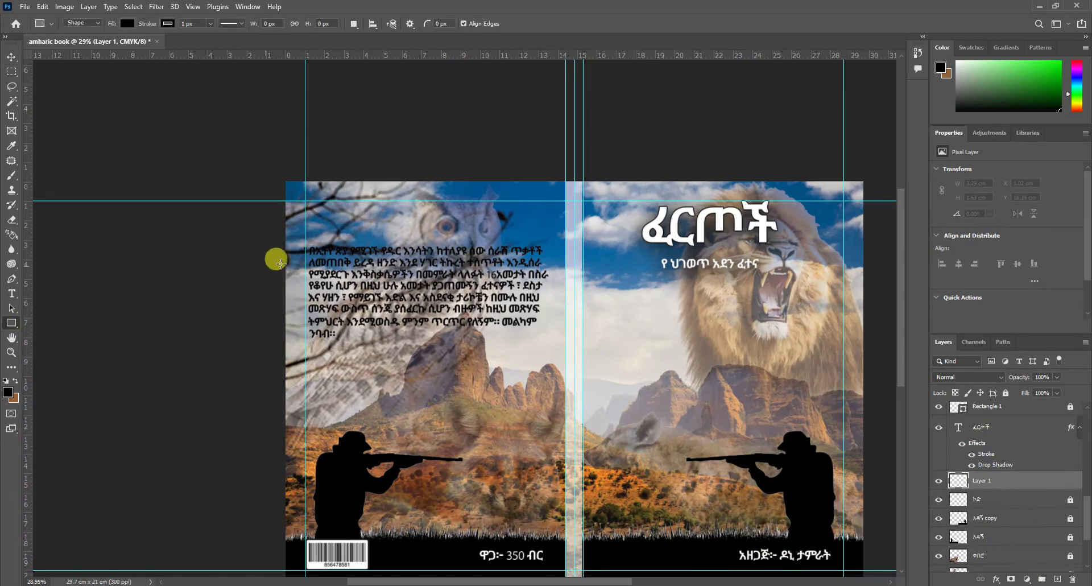
Step: Draw a white rectangle over the blurb and lower its opacity to 75%
left_click_drag(305, 245, 550, 341)
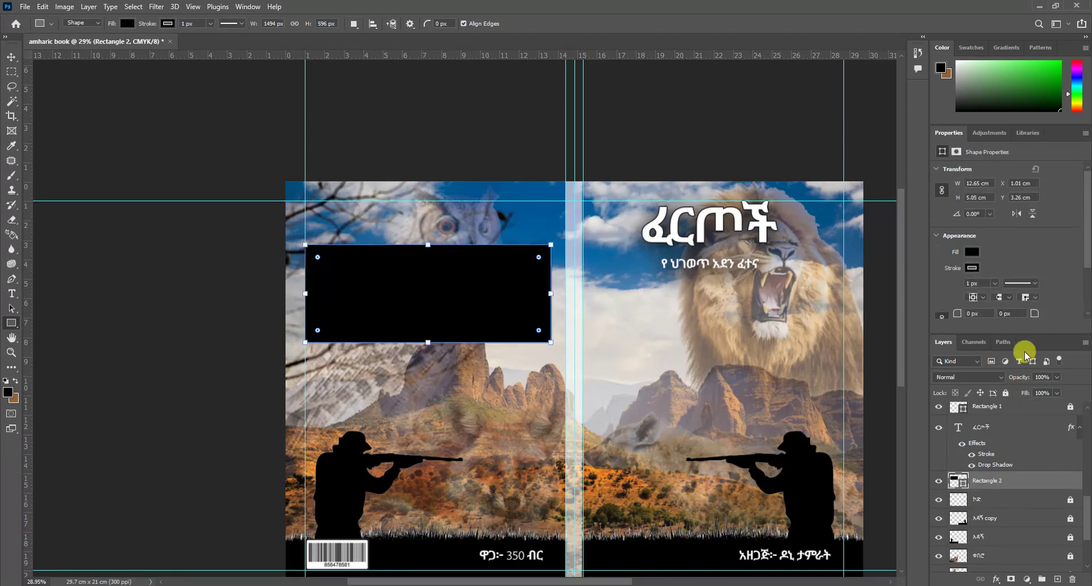
left_click(971, 251)
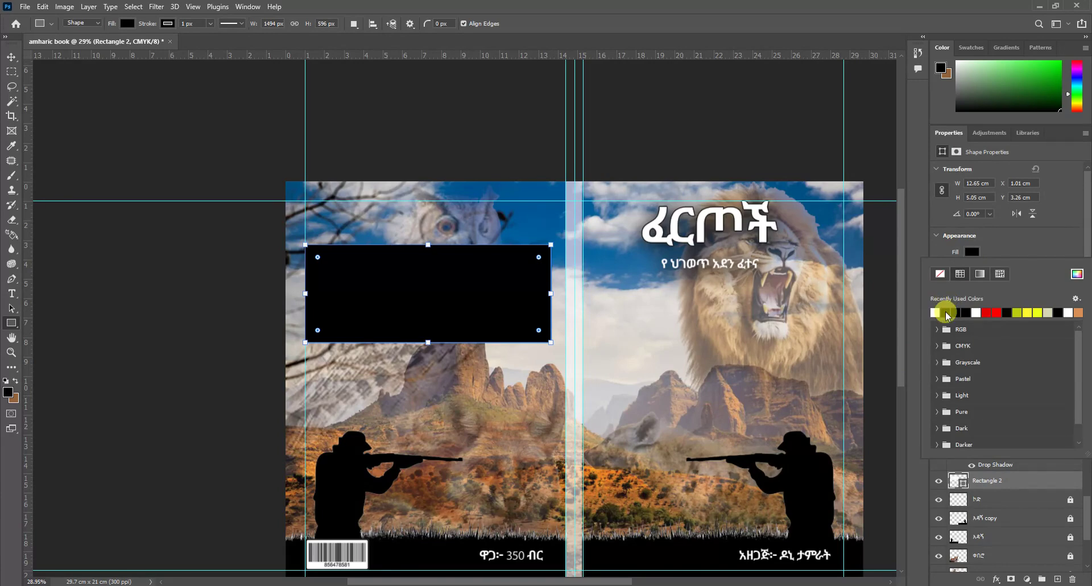
left_click(945, 312)
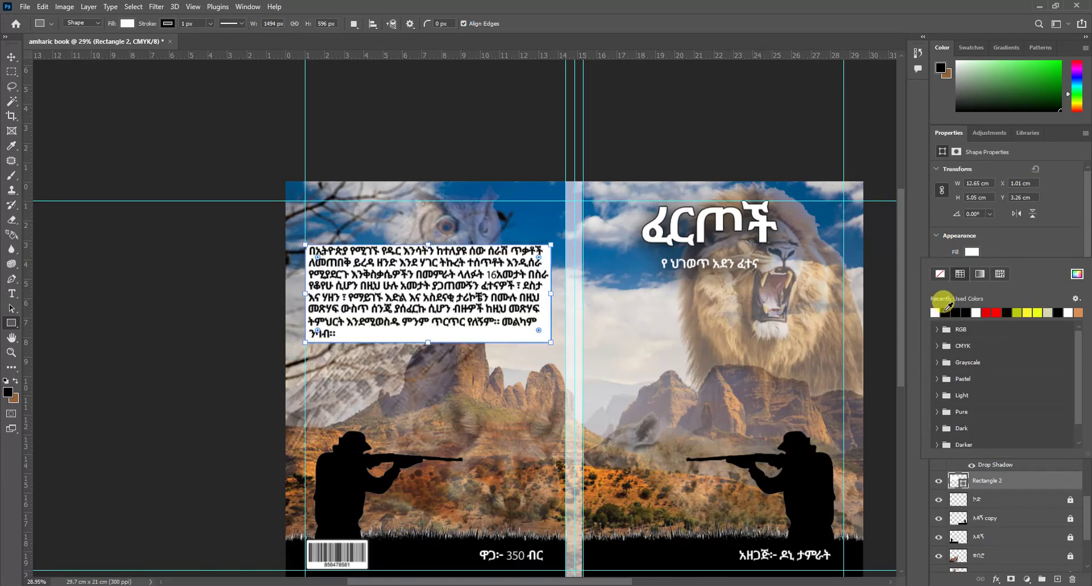
left_click(1053, 244)
left_click(1057, 376)
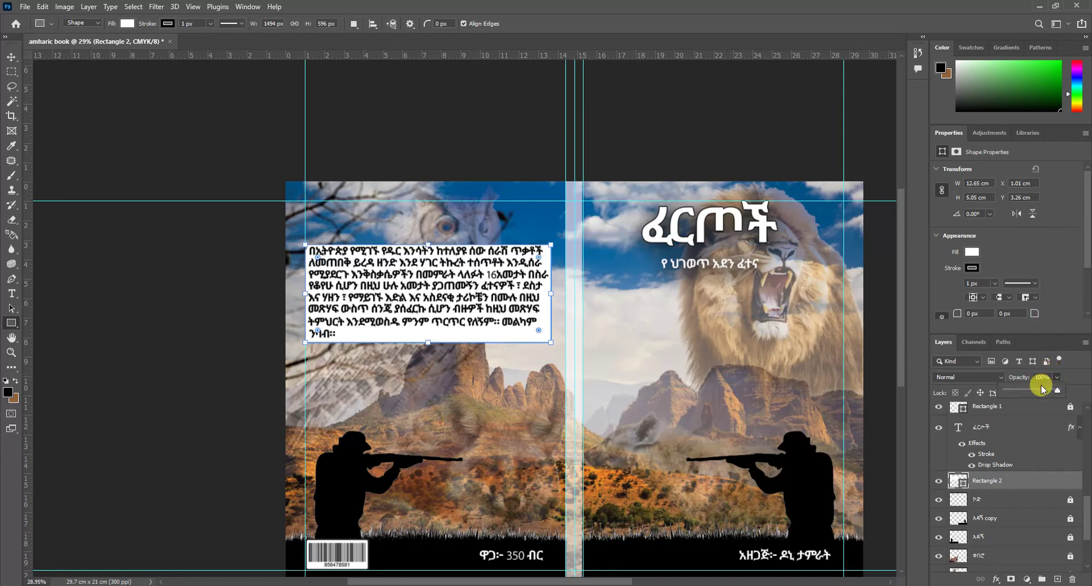
left_click_drag(1042, 390, 1041, 390)
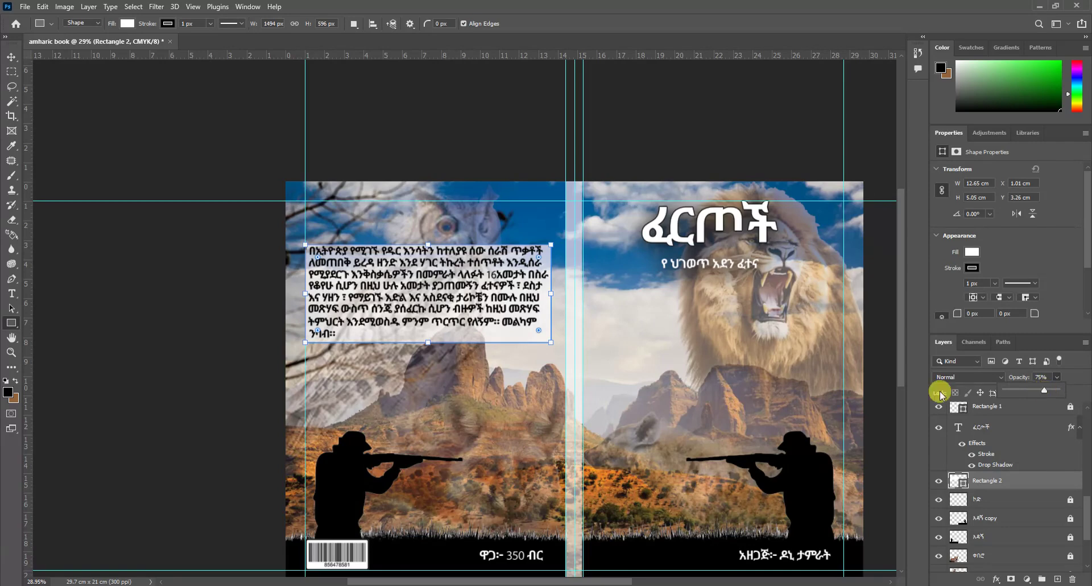
Step: Nudge the white Rectangle 2 panel slightly upward and deselect it
scroll(399, 339, "up", 4)
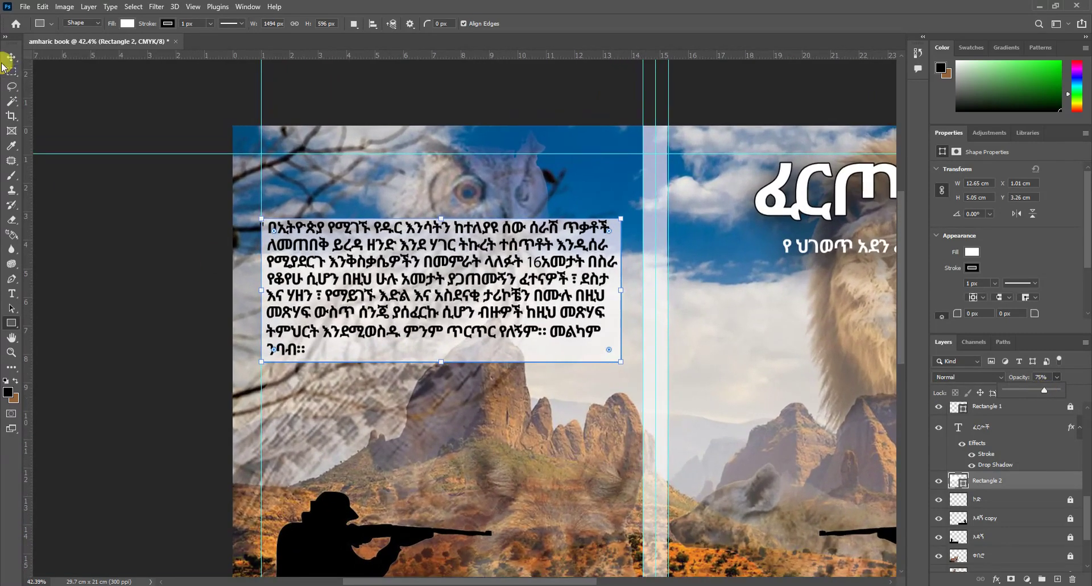
left_click(10, 58)
scroll(450, 285, "up", 4)
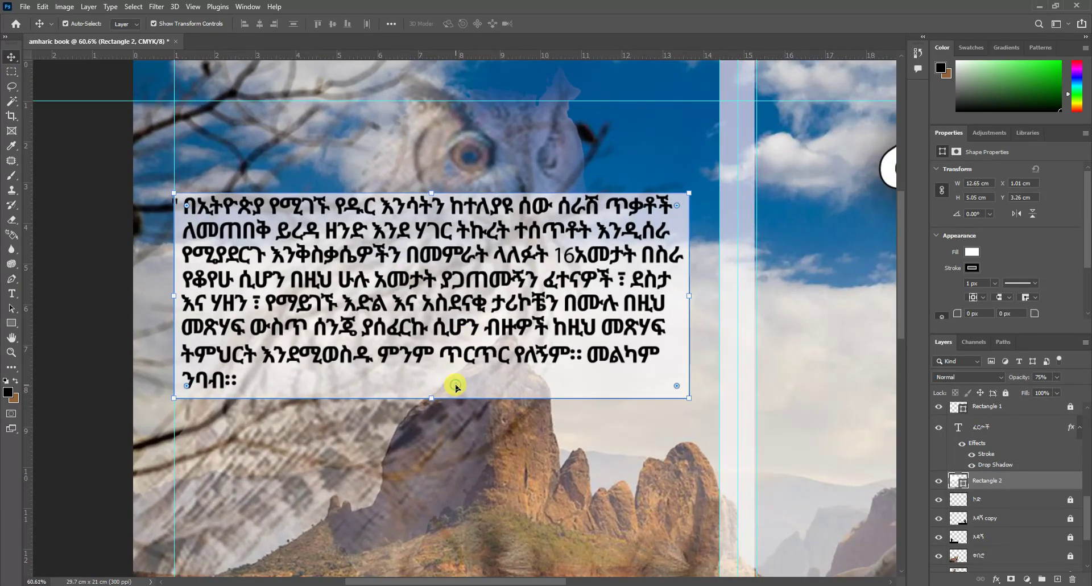
left_click_drag(456, 387, 458, 385)
left_click(99, 170)
scroll(305, 170, "down", 4)
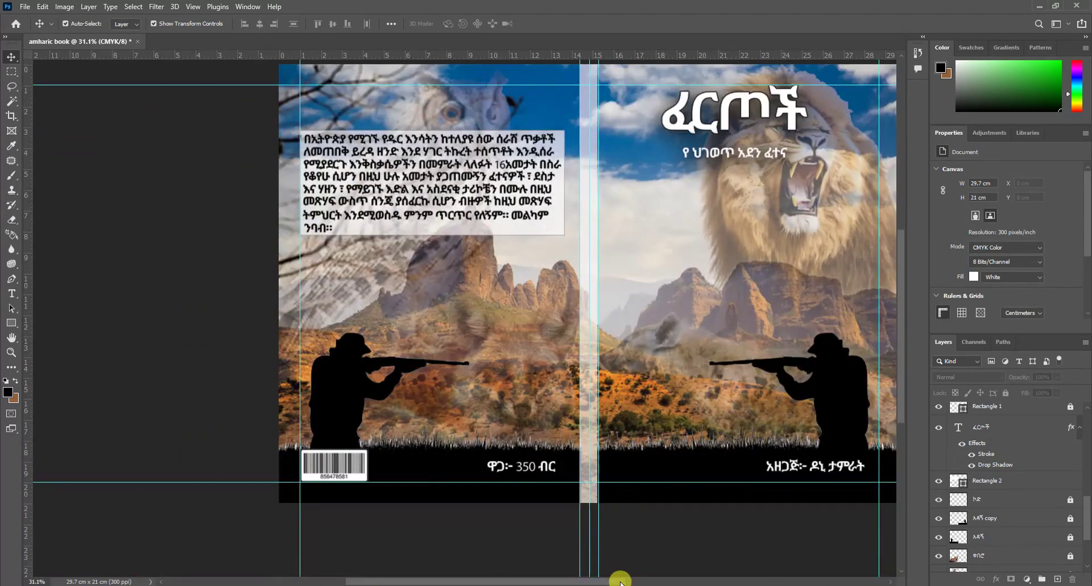
Step: Duplicate the author credit toward the spine and colour the copy black
scroll(494, 461, "up", 2)
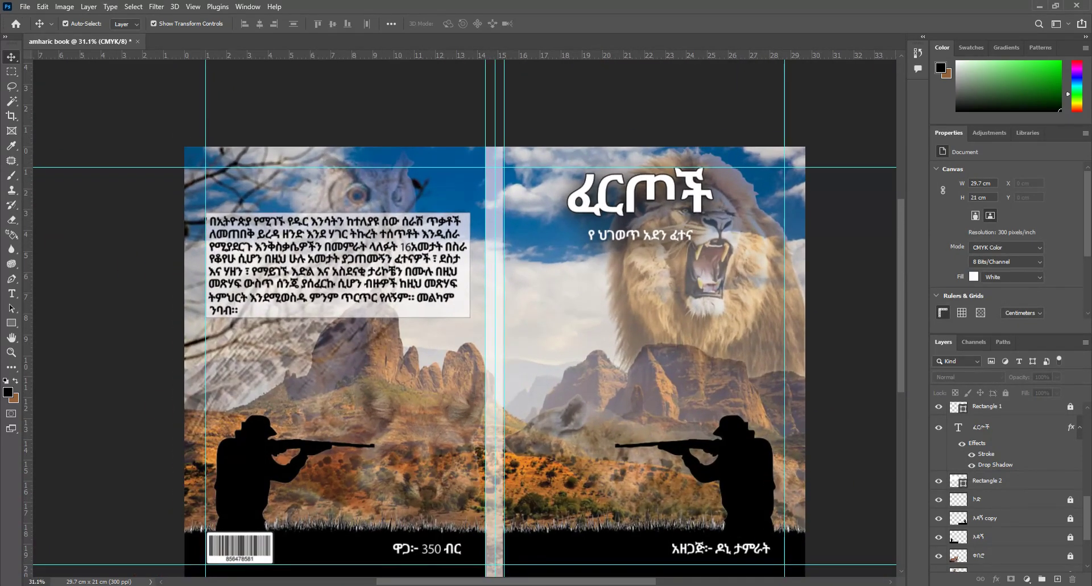
left_click(740, 549)
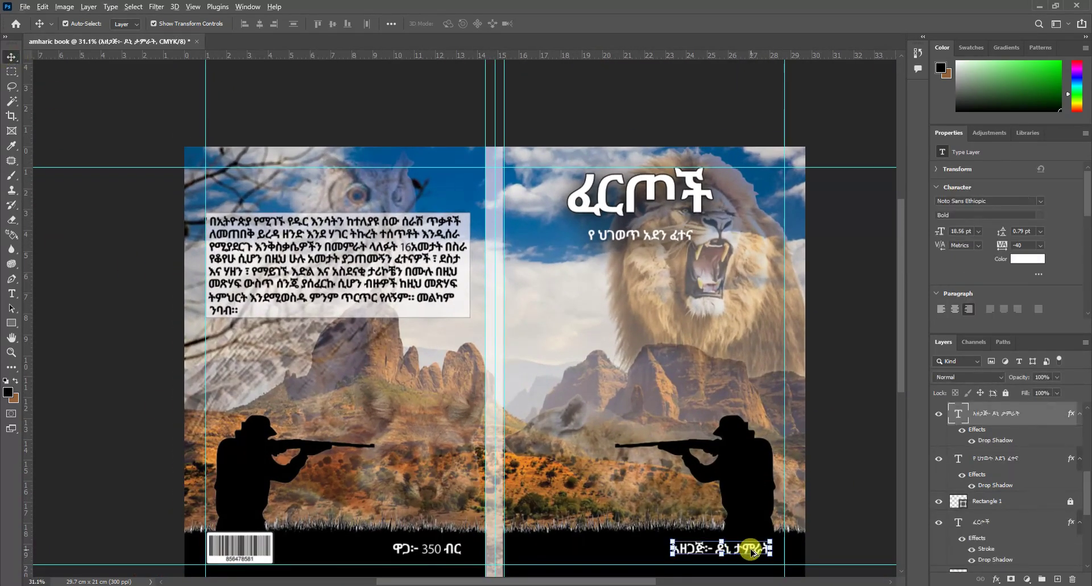
left_click_drag(743, 551, 526, 469)
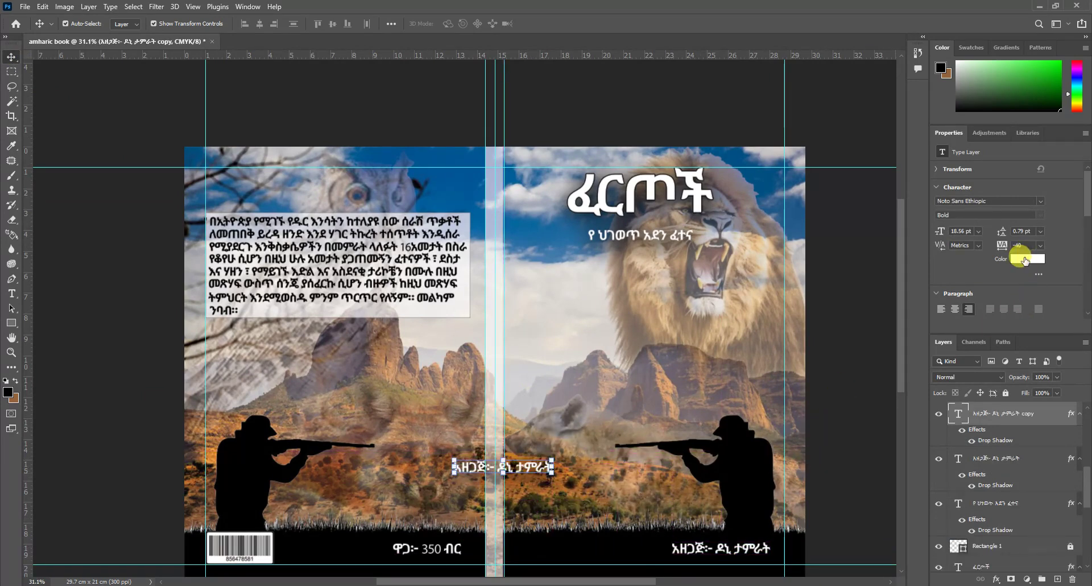
left_click(1024, 257)
left_click(398, 332)
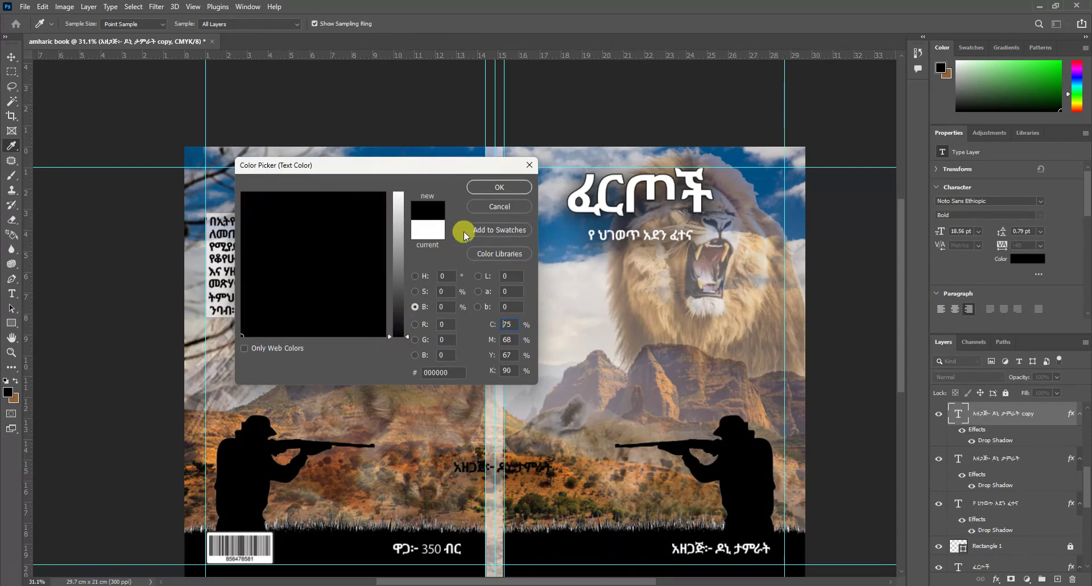
left_click(500, 186)
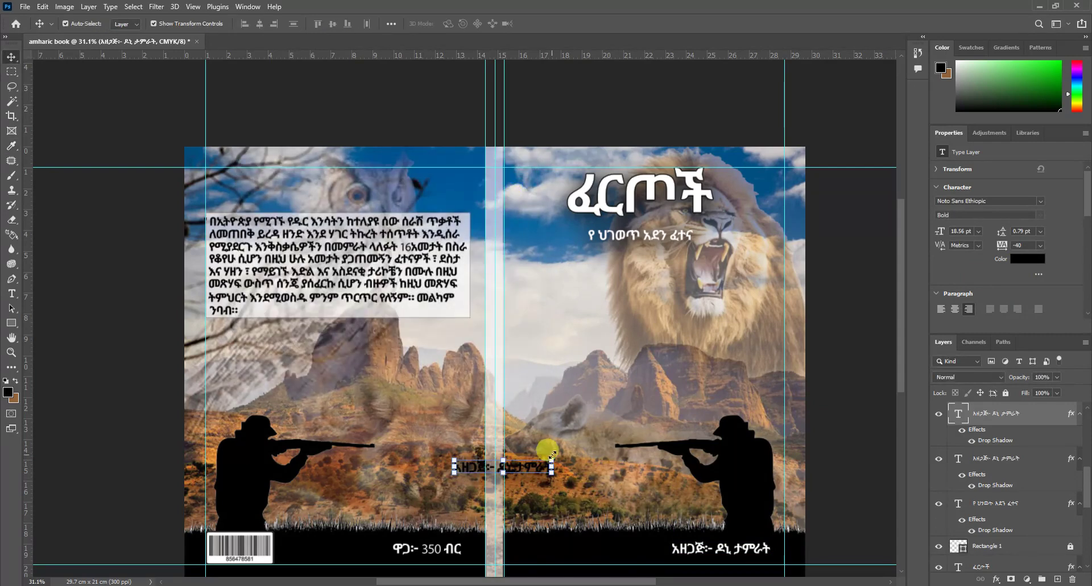
Step: Rotate the copy 90° onto the spine and turn off its drop shadow
key("ctrl+t")
left_click_drag(557, 452, 493, 459)
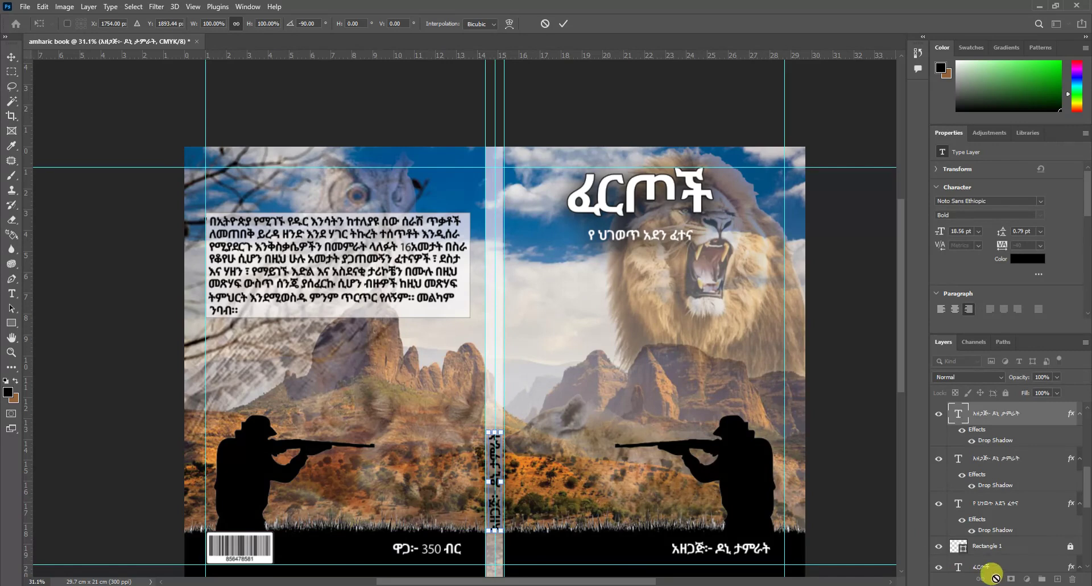
left_click(663, 371)
left_click(996, 579)
left_click(1008, 569)
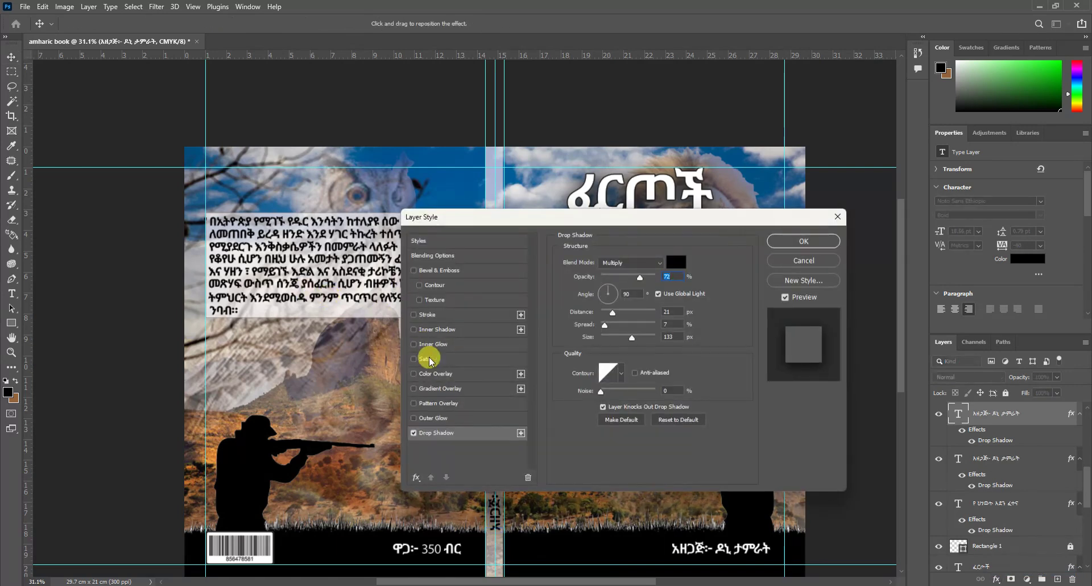
left_click(413, 433)
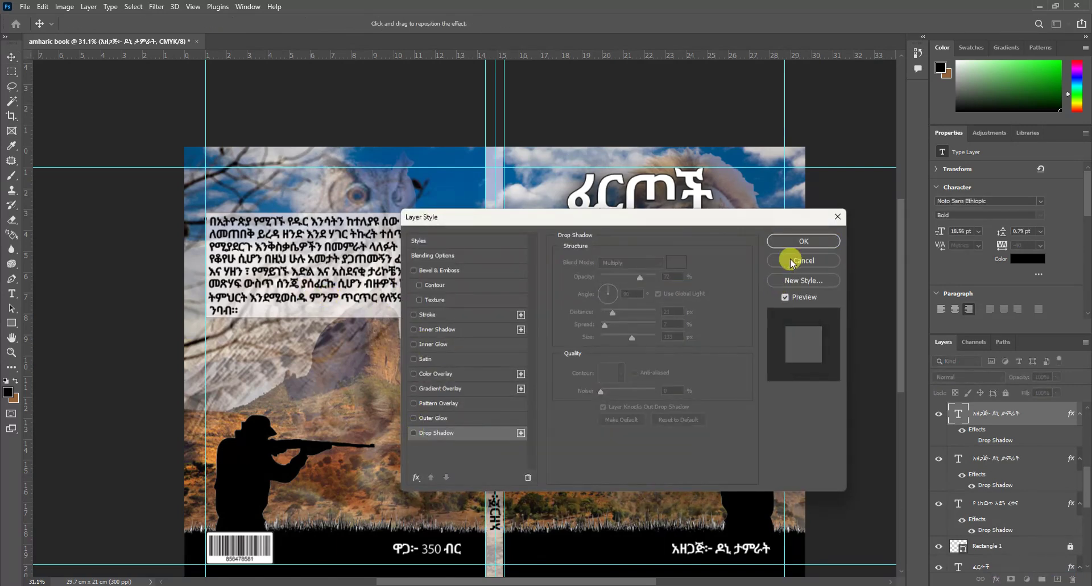
left_click(799, 242)
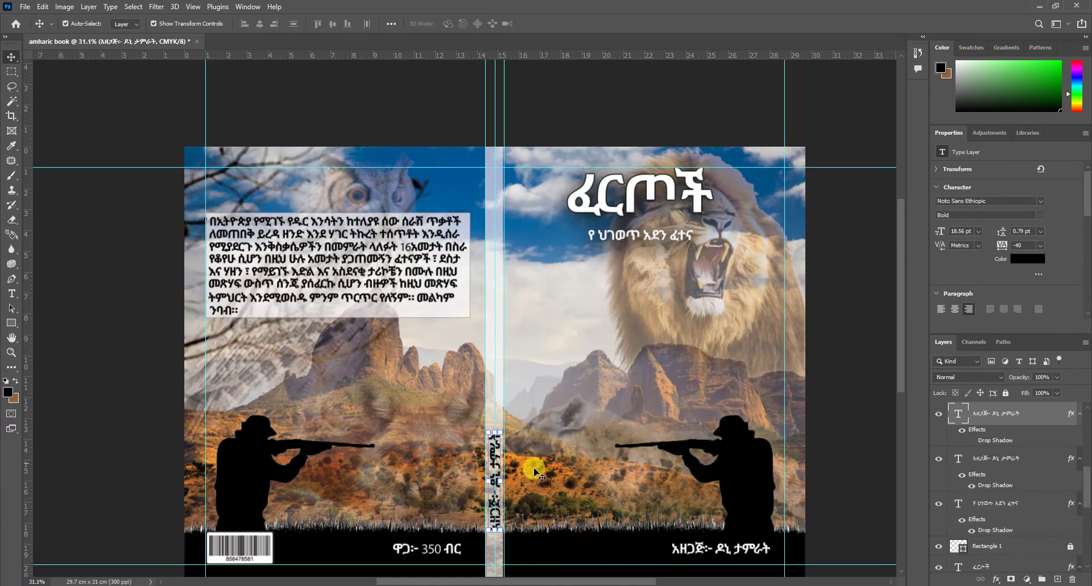
scroll(572, 227, "down", 3)
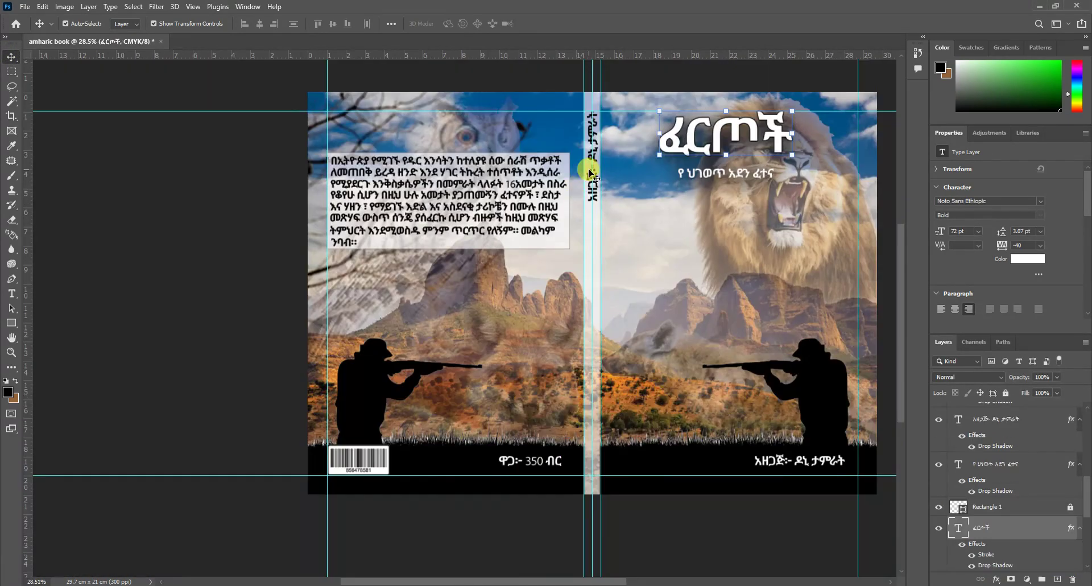
Step: Copy the spine text down to the spine's lower end as the ፈርጦች title and resize it
left_click(591, 174)
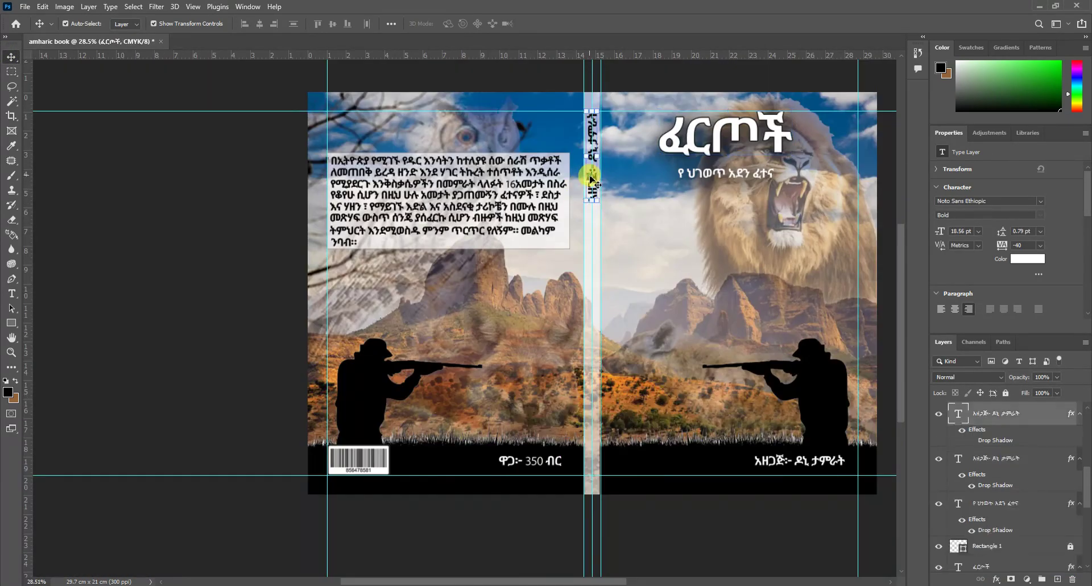
left_click_drag(595, 182, 611, 430)
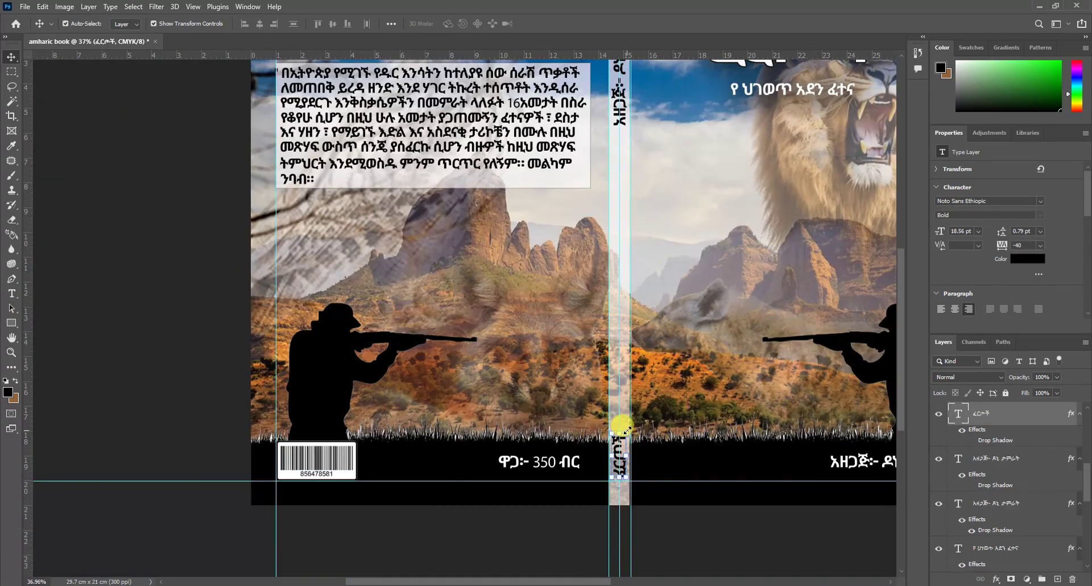
left_click_drag(619, 435, 623, 425)
key("Return")
scroll(623, 425, "up", 2)
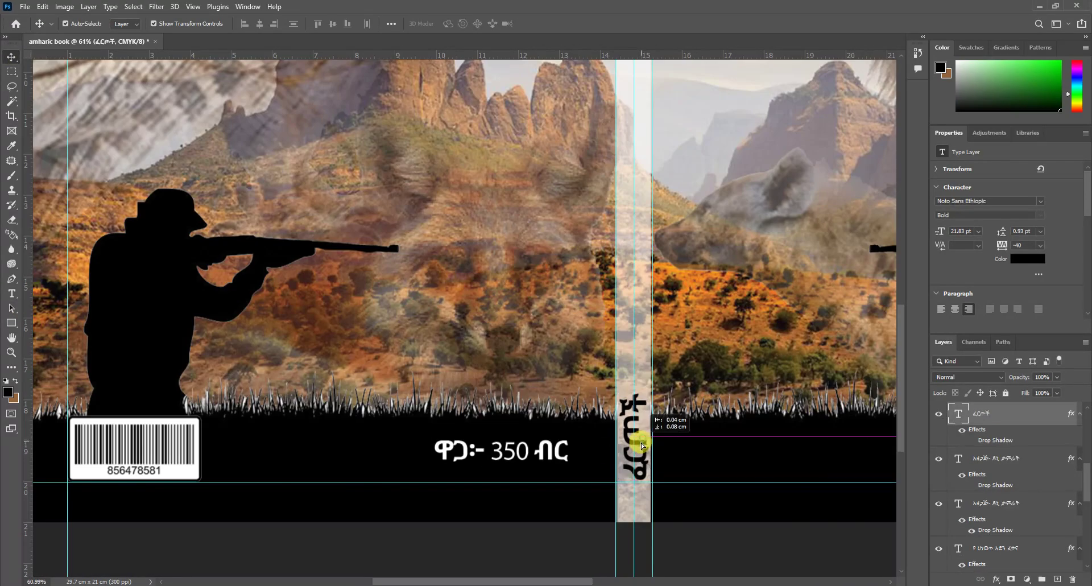
scroll(762, 434, "down", 5)
scroll(567, 312, "up", 2)
left_click(12, 72)
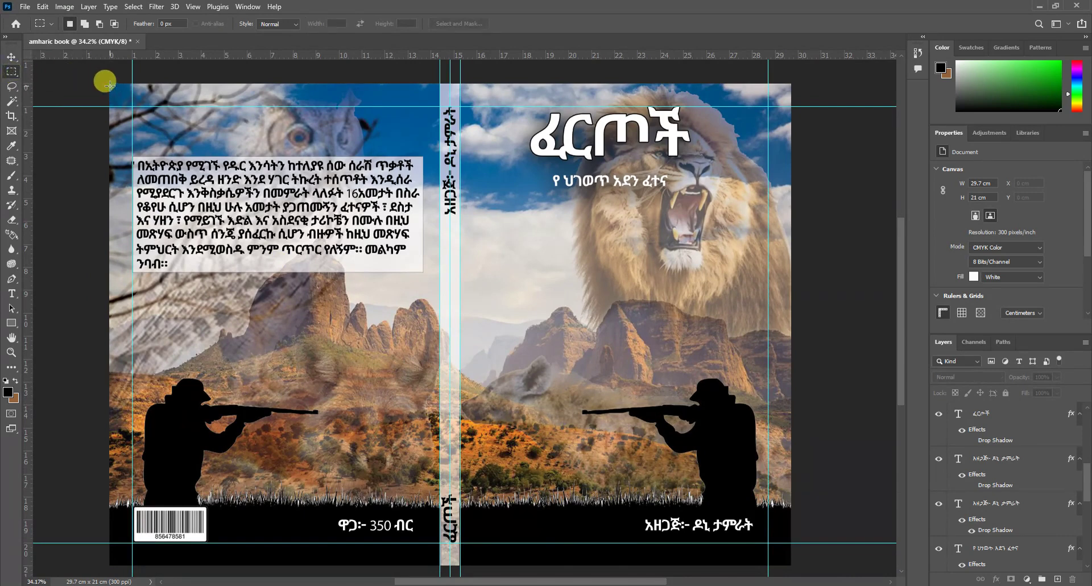
Step: Marquee the cover spread and invert the selection
left_click_drag(110, 86, 782, 556)
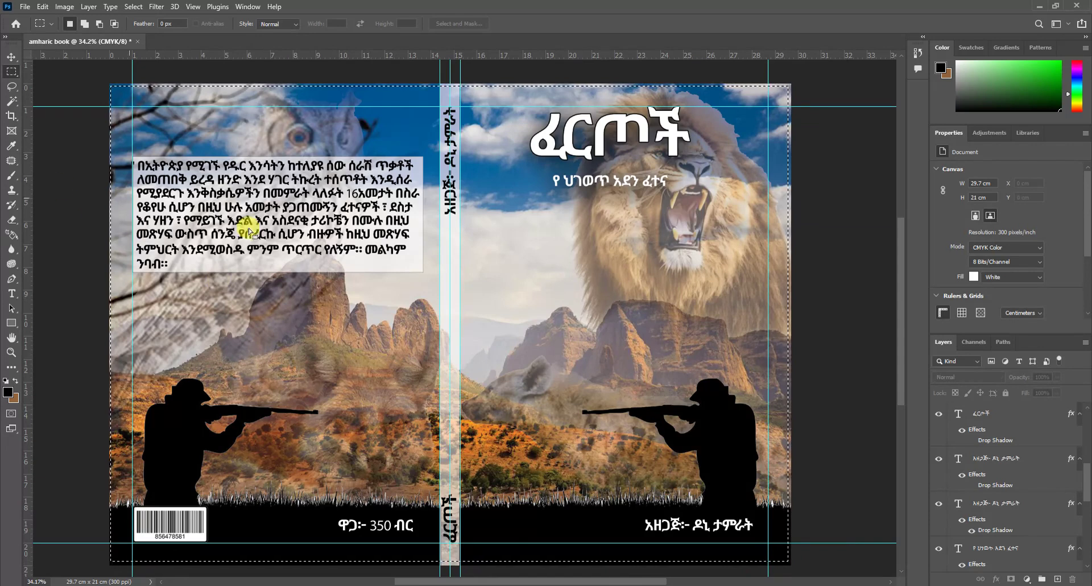
right_click(352, 247)
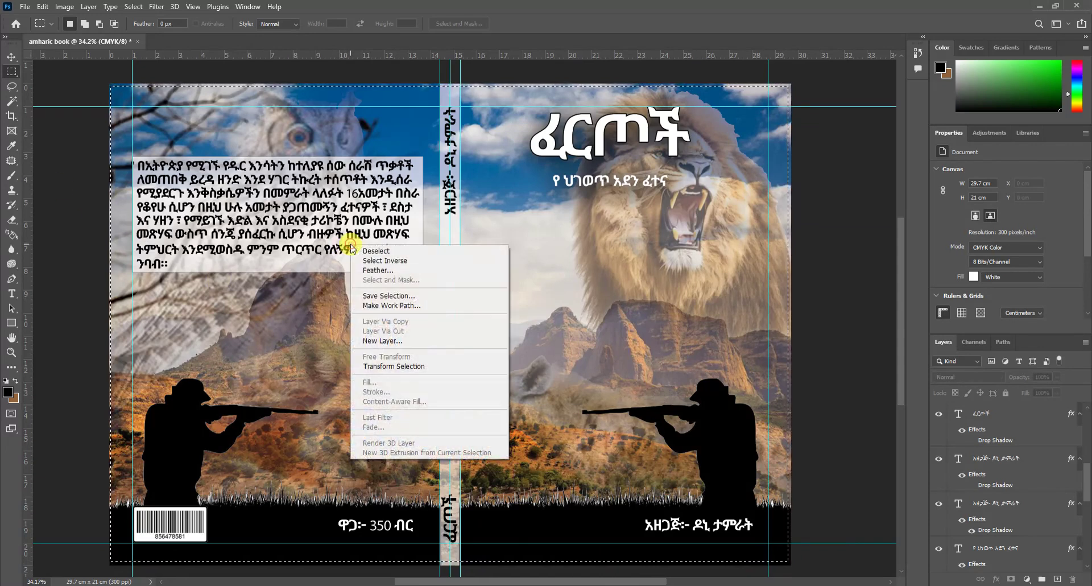
left_click(379, 260)
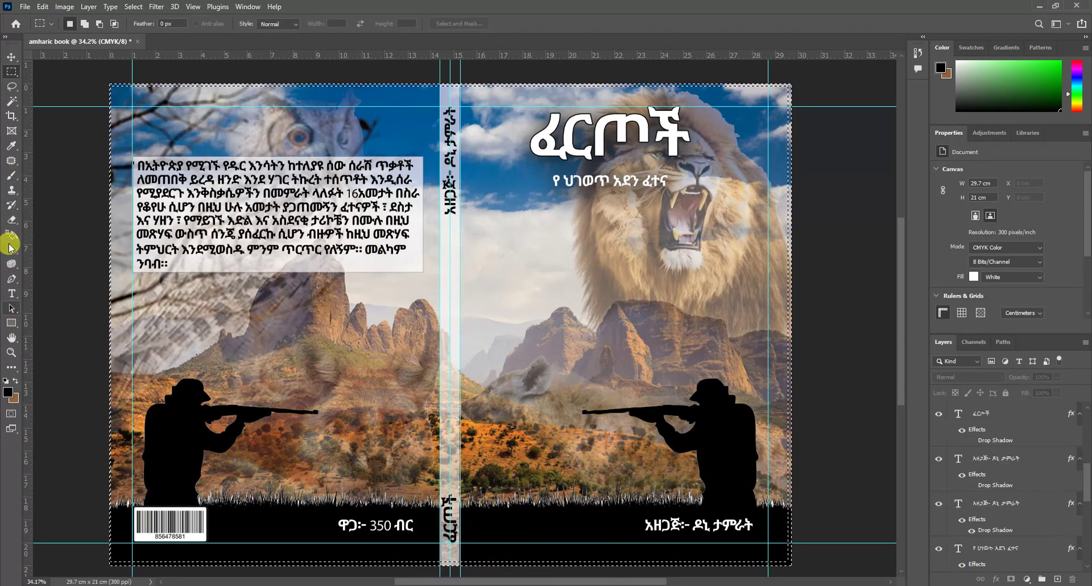
Step: Add a new layer, paint the spread's outer edges black with a smaller brush, and deselect
key("b")
left_click(989, 412)
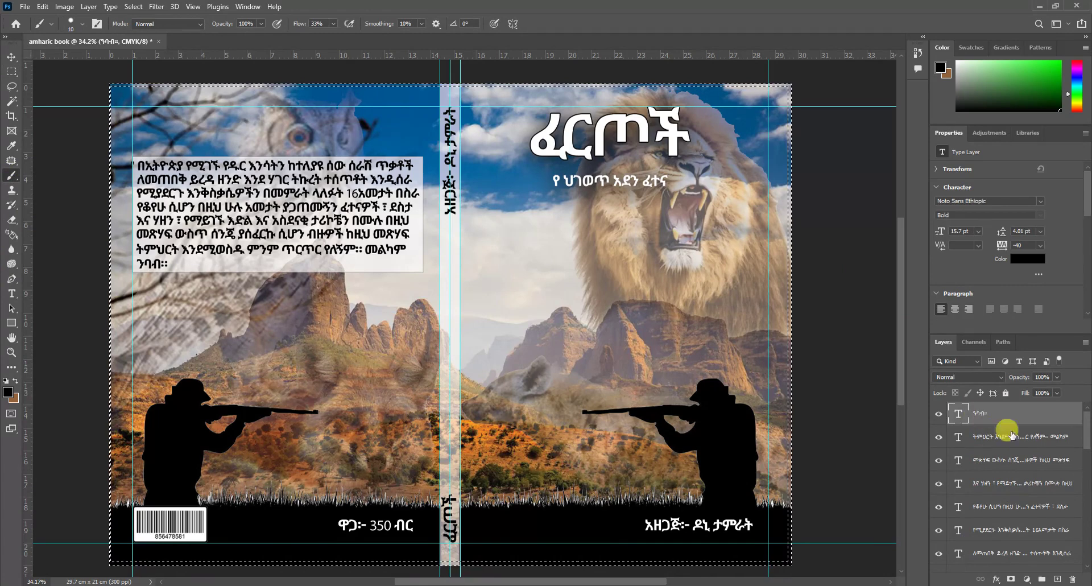
left_click(1057, 579)
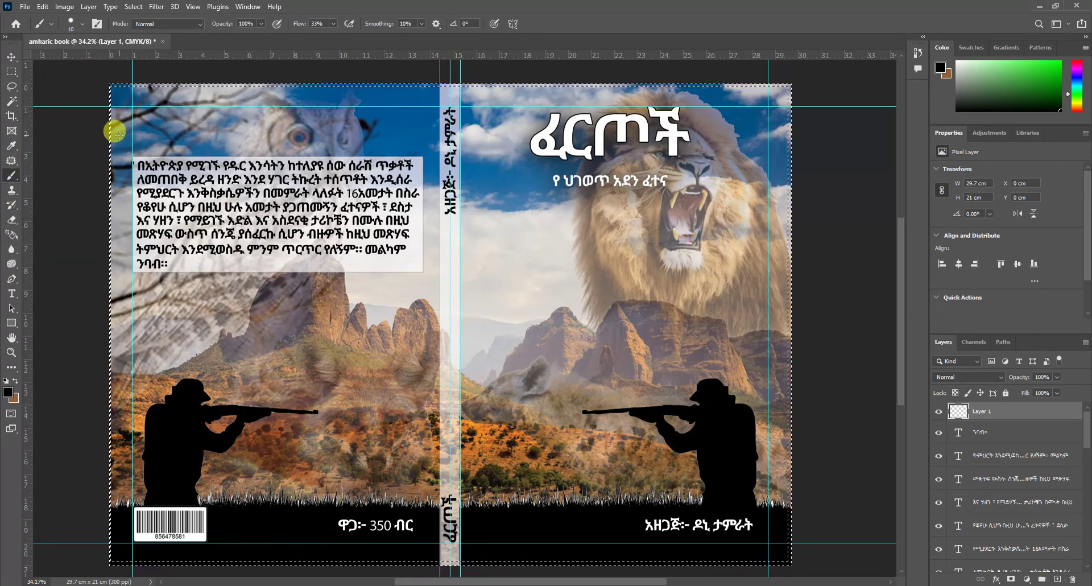
key("bracketleft")
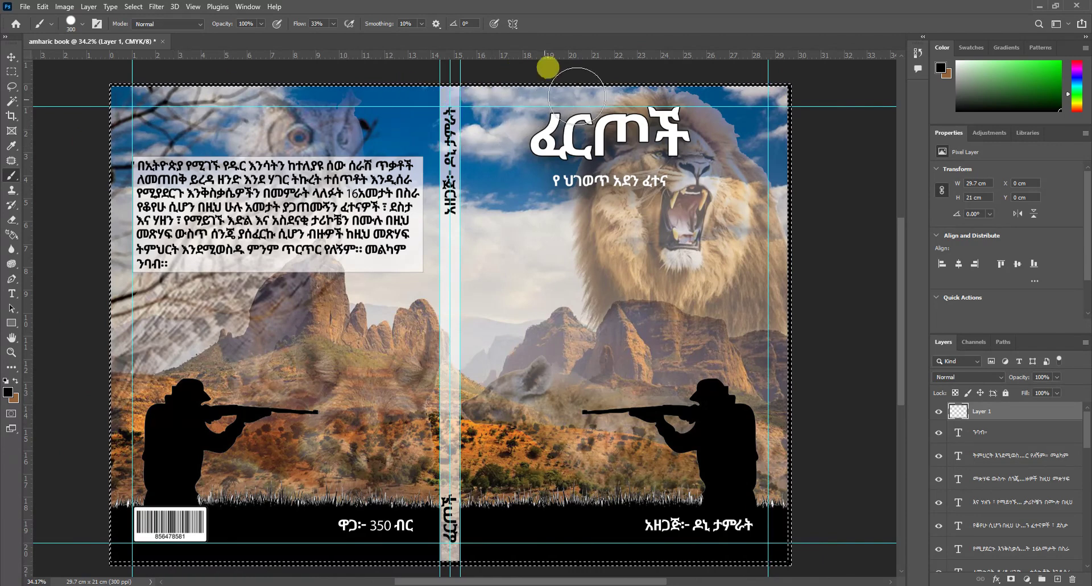
left_click(13, 72)
left_click(476, 143)
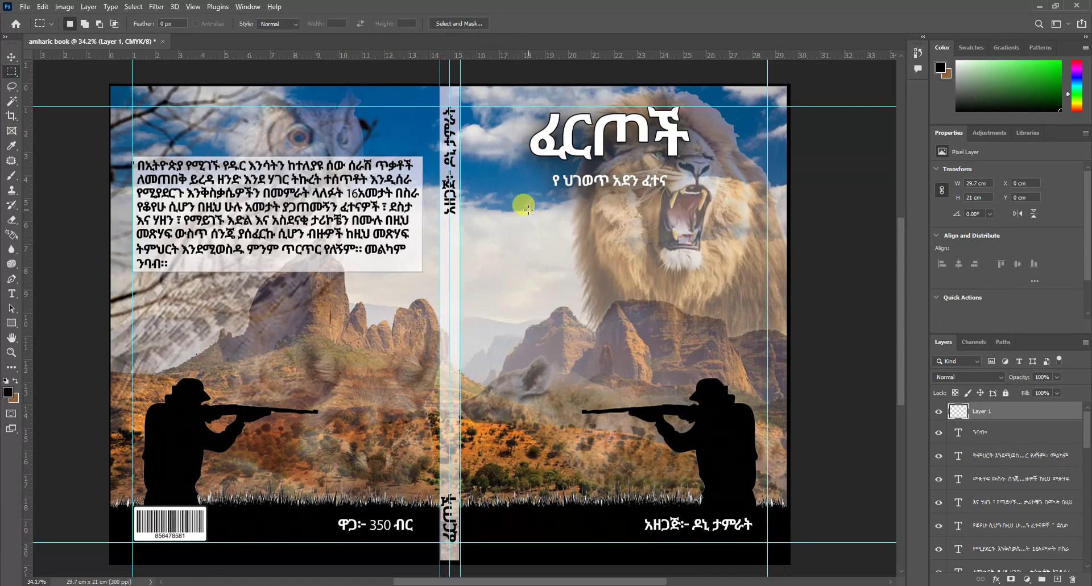
scroll(522, 204, "down", 1)
scroll(756, 318, "up", 1)
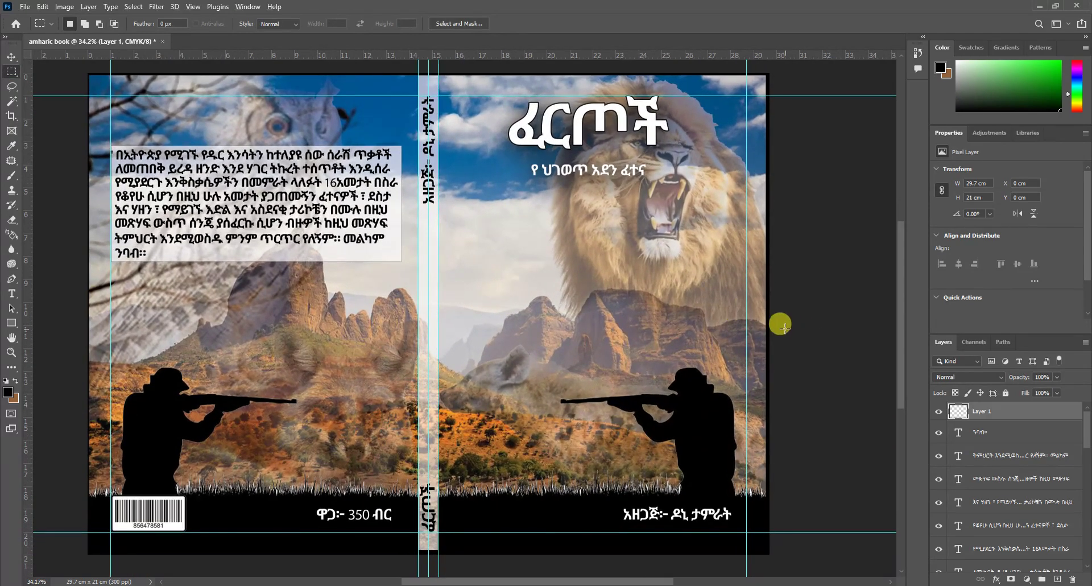
scroll(775, 321, "down", 1)
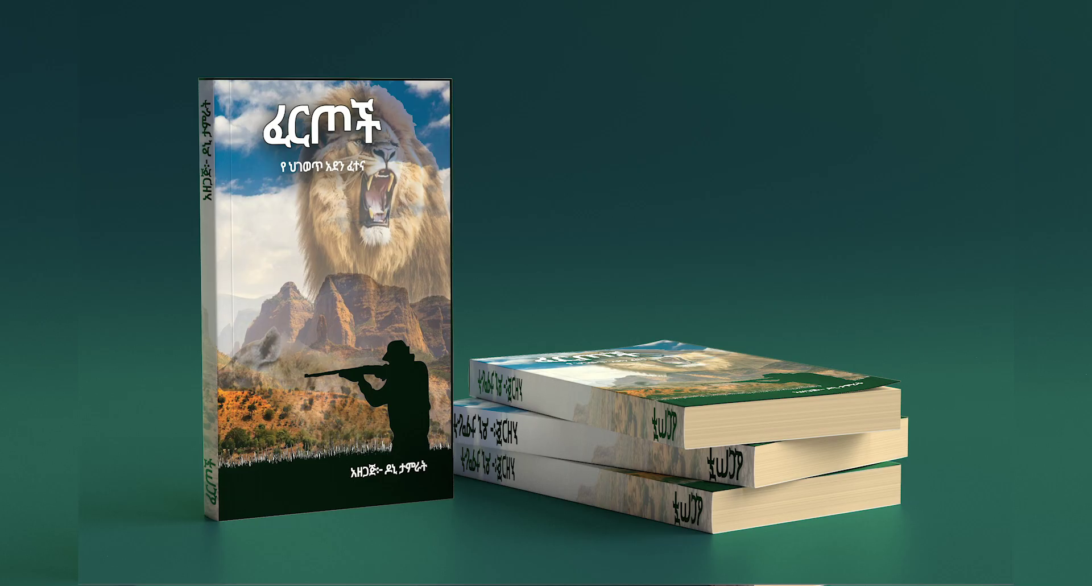